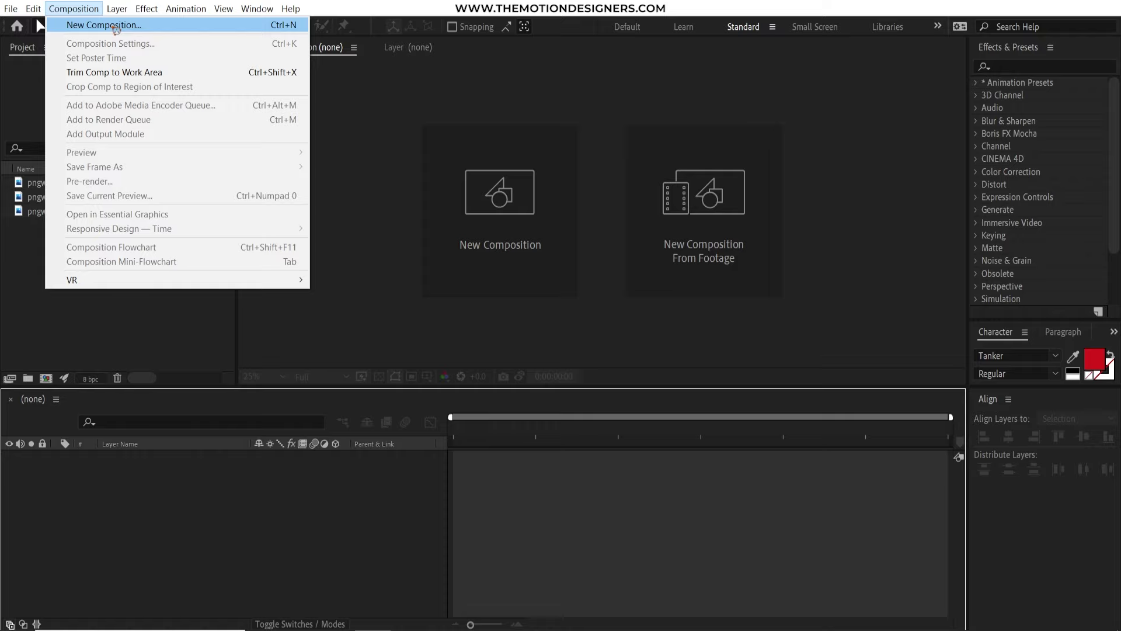
Create the 1920×1920, 24 fps, 10-second Comp 1 with a solid named BG coloured F0B67D
{"action": "left_click", "coordinate": [114, 25]}
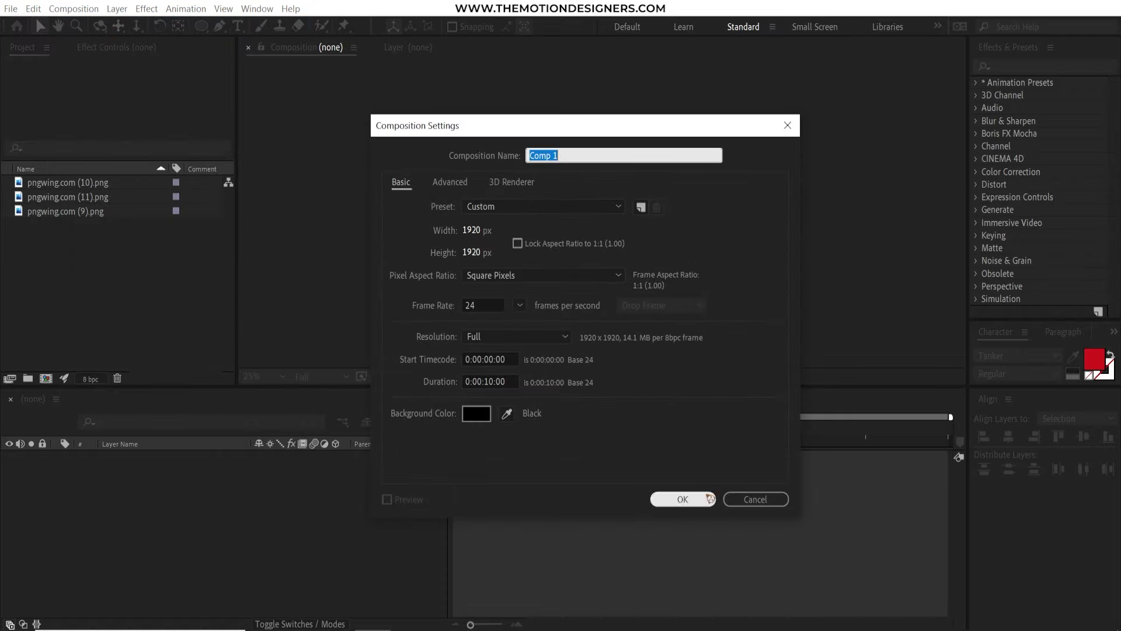
{"action": "left_click", "coordinate": [682, 500]}
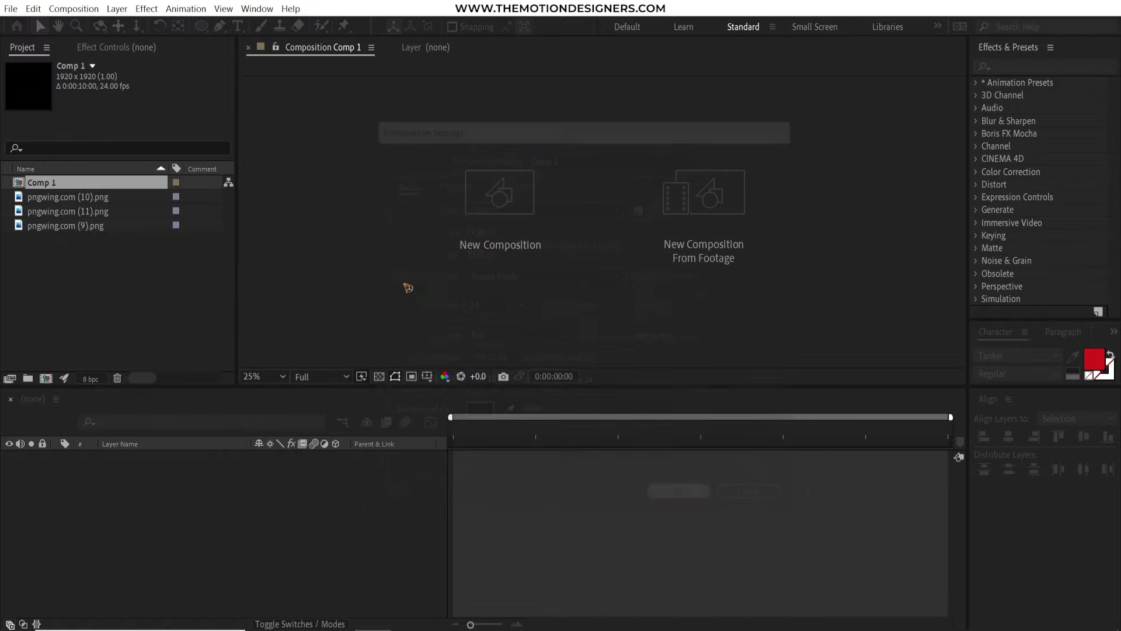
{"action": "left_click", "coordinate": [122, 10]}
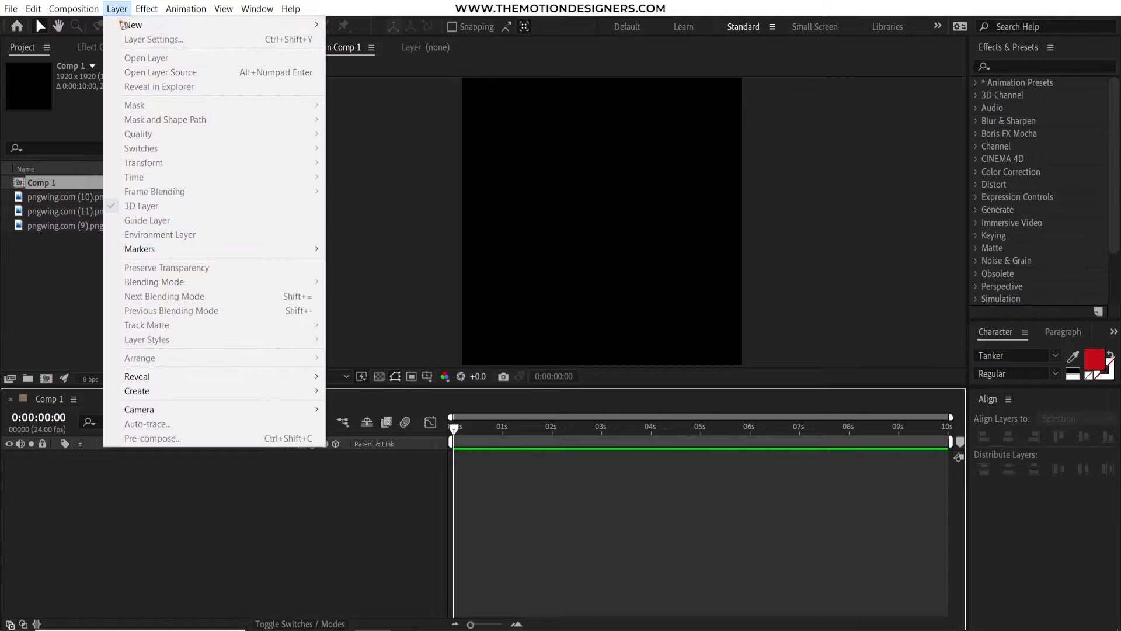
{"action": "mouse_move", "coordinate": [126, 22]}
{"action": "left_click", "coordinate": [426, 39]}
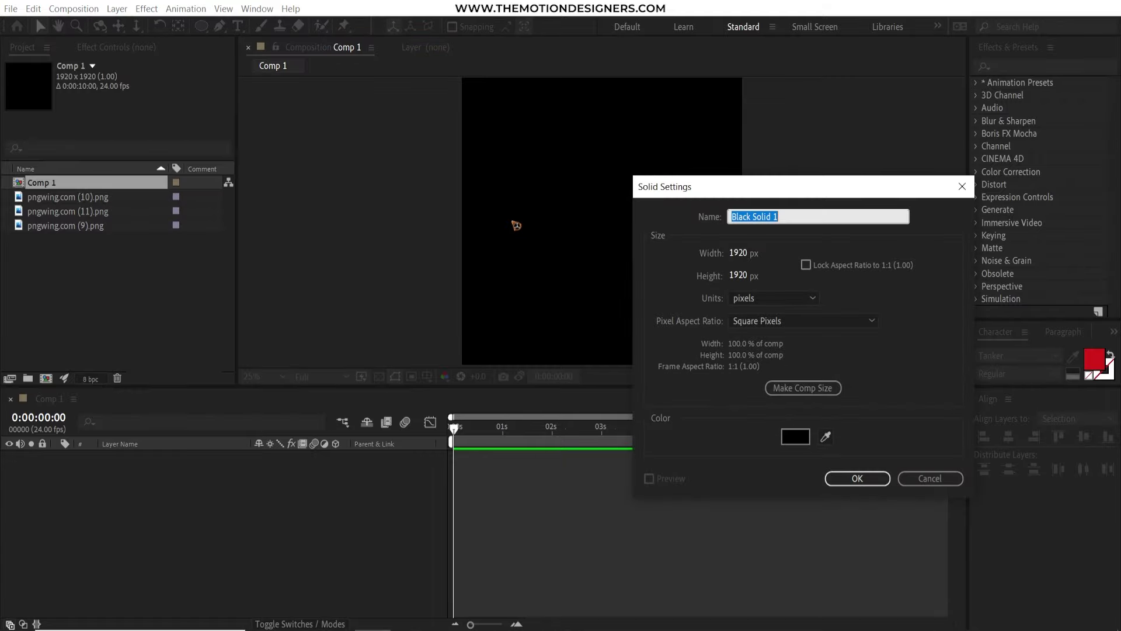
{"action": "type", "text": "BG"}
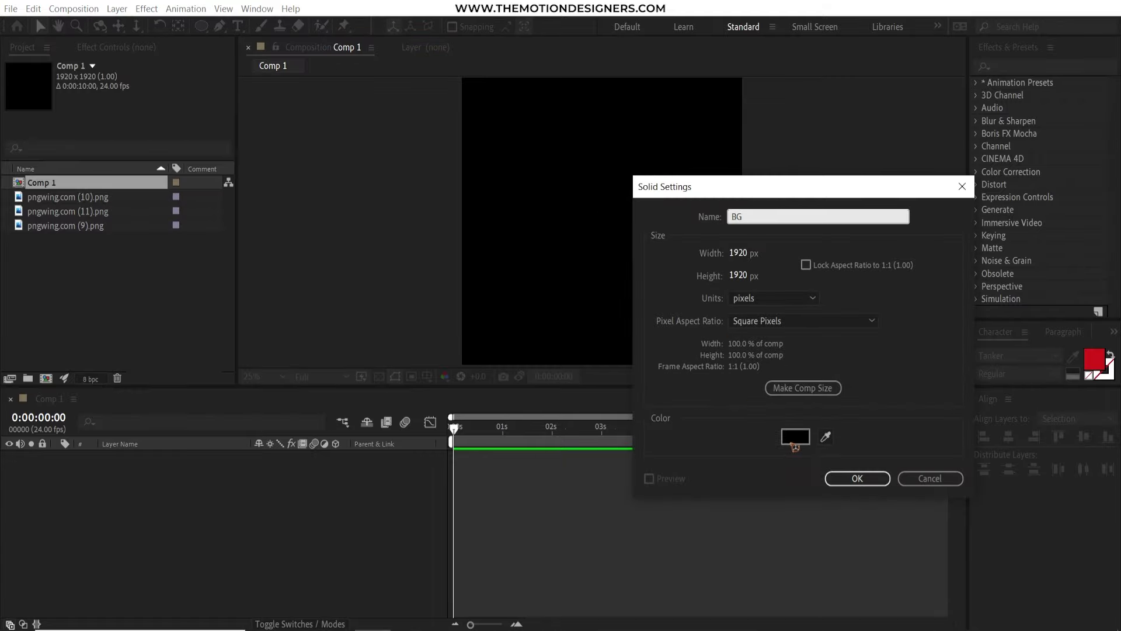
{"action": "left_click", "coordinate": [794, 442]}
{"action": "key", "text": "ctrl+v"}
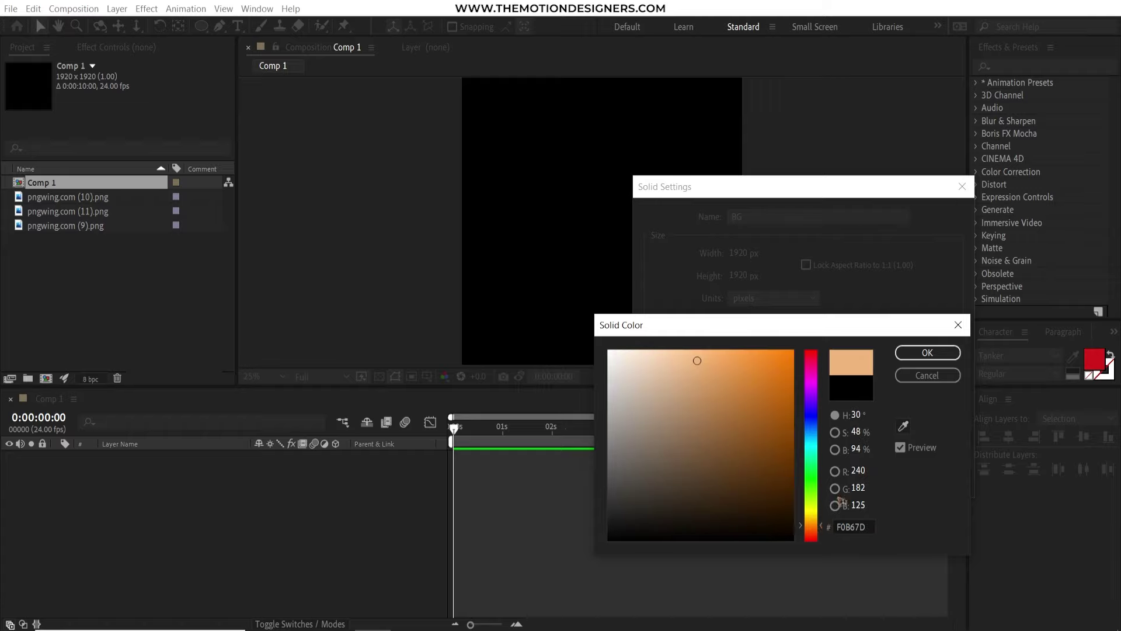
{"action": "left_click", "coordinate": [927, 352]}
Finish the BG solid, then add pngwing.com (9).png above it, rename it PIZZA, and scale it up
{"action": "left_click", "coordinate": [854, 477]}
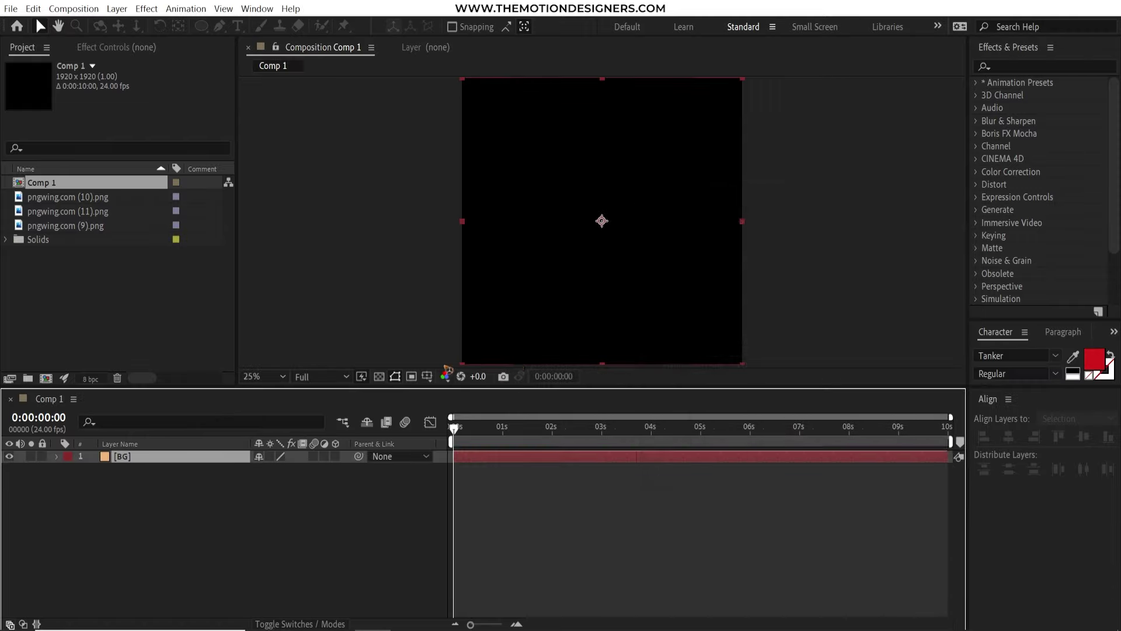
{"action": "left_click_drag", "start_coordinate": [46, 470], "coordinate": [151, 459]}
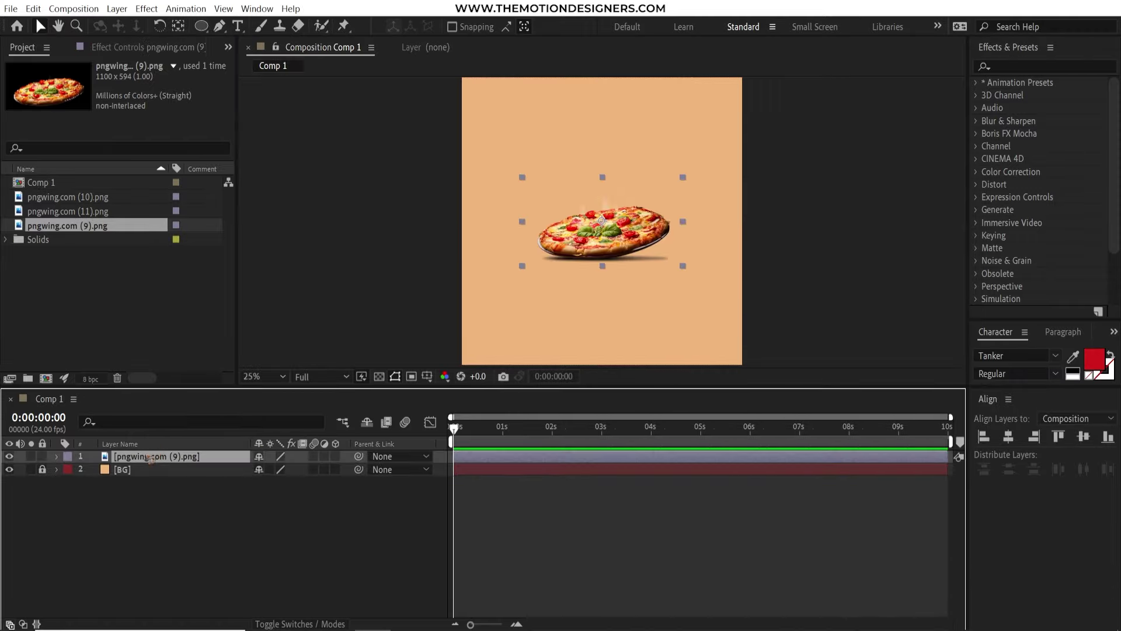
{"action": "key", "text": "Return"}
{"action": "type", "text": "PIZZA"}
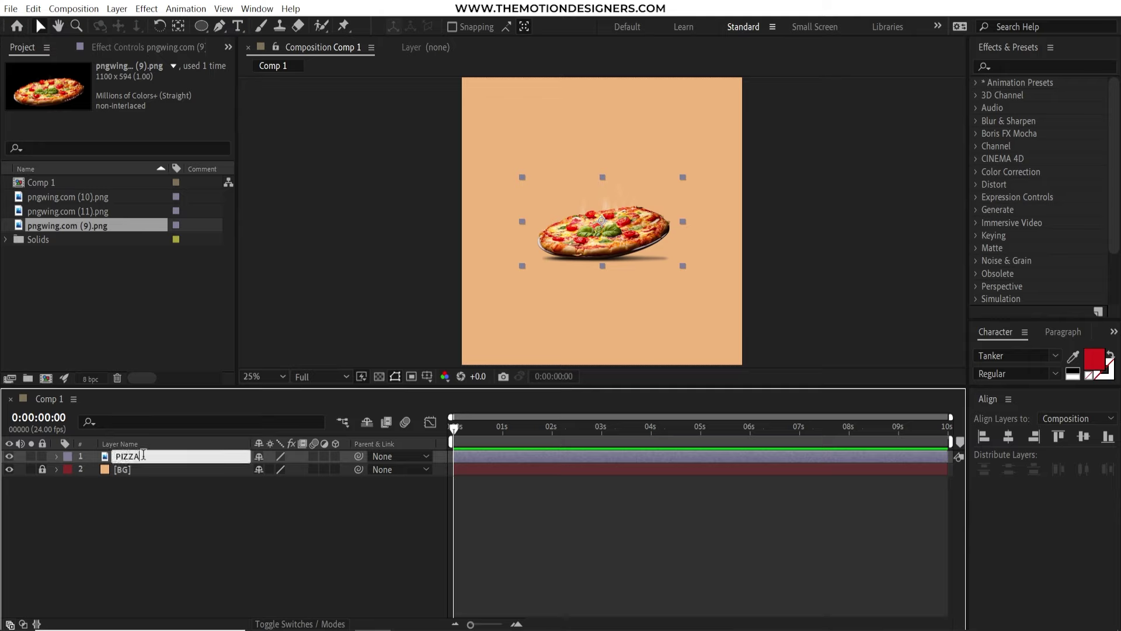
{"action": "key", "text": "Return"}
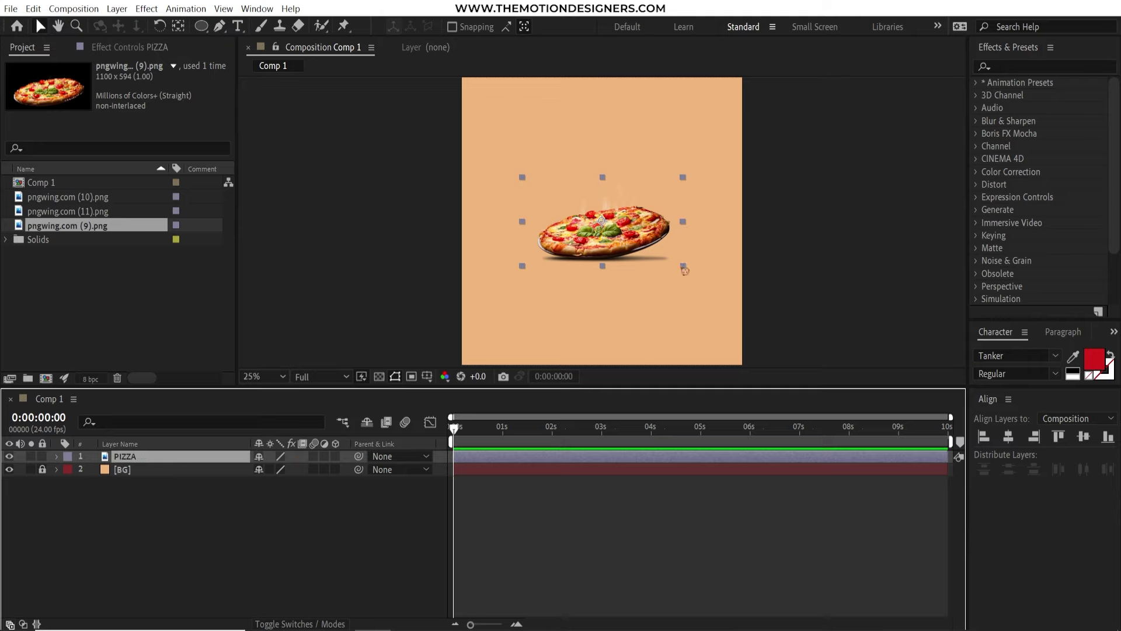
{"action": "left_click_drag", "start_coordinate": [685, 270], "coordinate": [740, 357]}
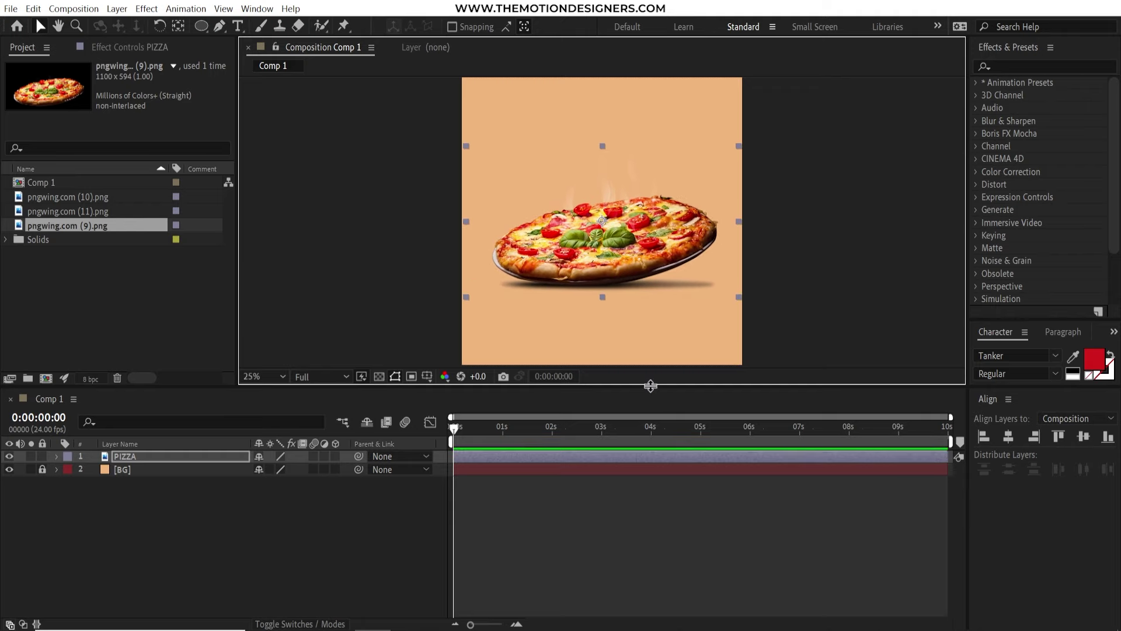
Zoom in on the plate and start a Pen mask curving along its underside
{"action": "left_click_drag", "start_coordinate": [650, 386], "coordinate": [651, 433]}
{"action": "key", "text": "g"}
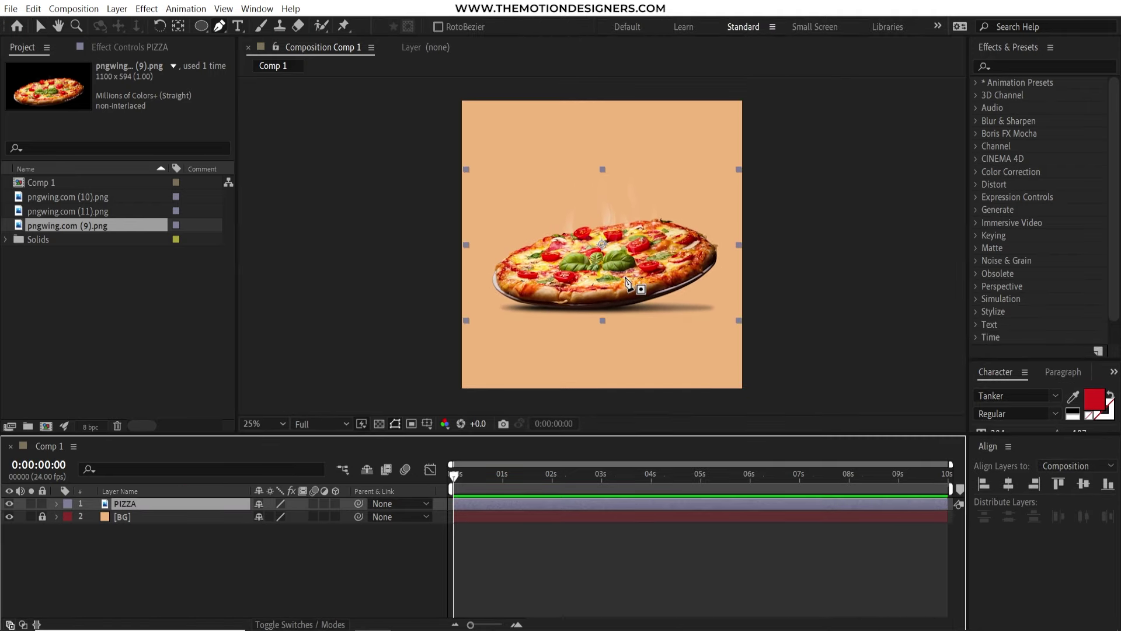
{"action": "key", "text": "grave"}
{"action": "key", "text": "period"}
{"action": "key", "text": "period"}
{"action": "left_click_drag", "start_coordinate": [641, 438], "coordinate": [584, 208]}
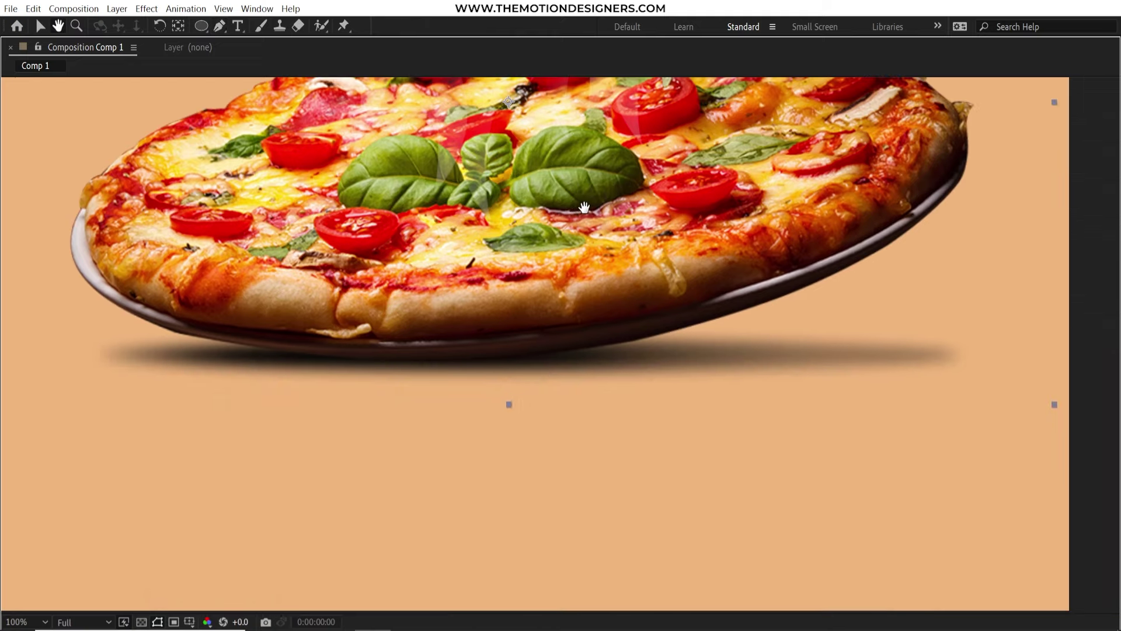
{"action": "key", "text": "g"}
{"action": "left_click", "coordinate": [688, 327]}
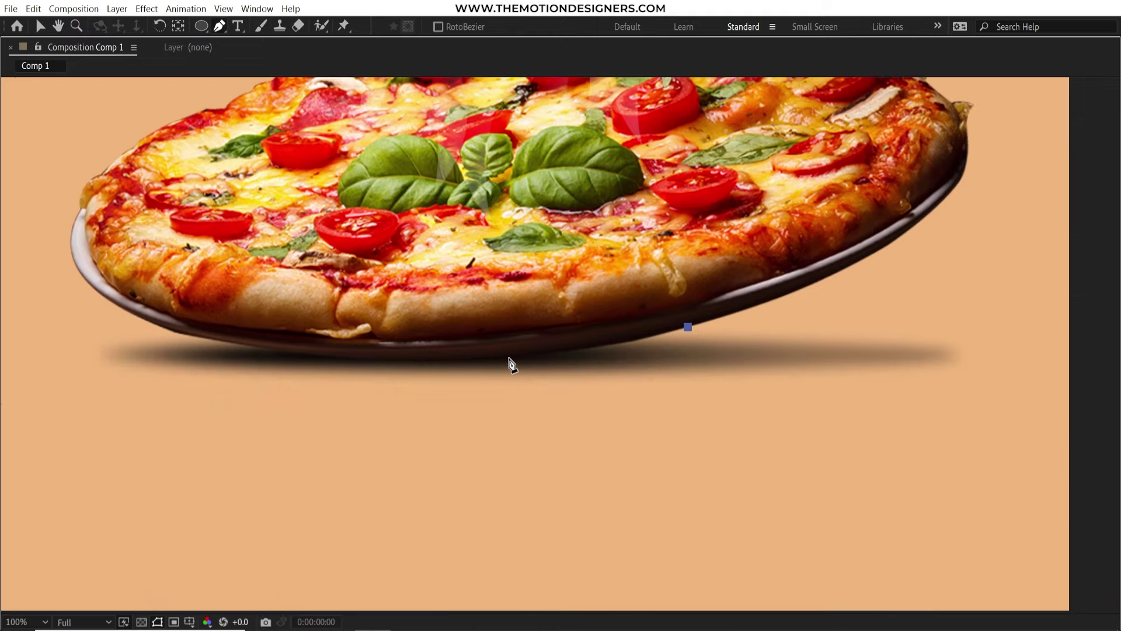
{"action": "left_click_drag", "start_coordinate": [509, 358], "coordinate": [411, 362]}
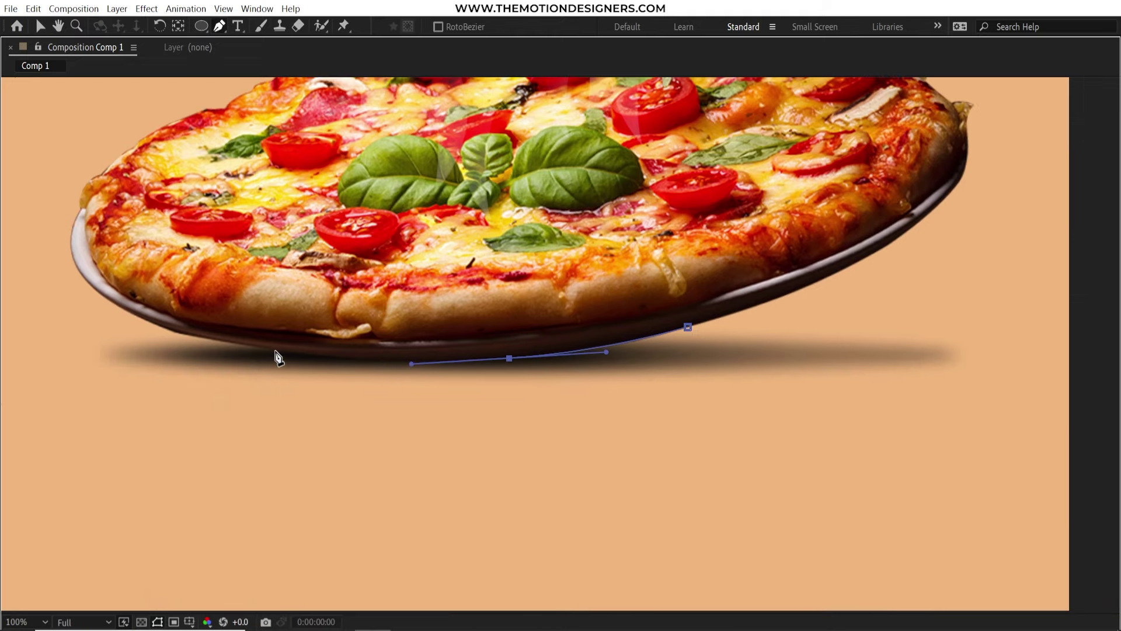
{"action": "left_click_drag", "start_coordinate": [253, 348], "coordinate": [199, 339]}
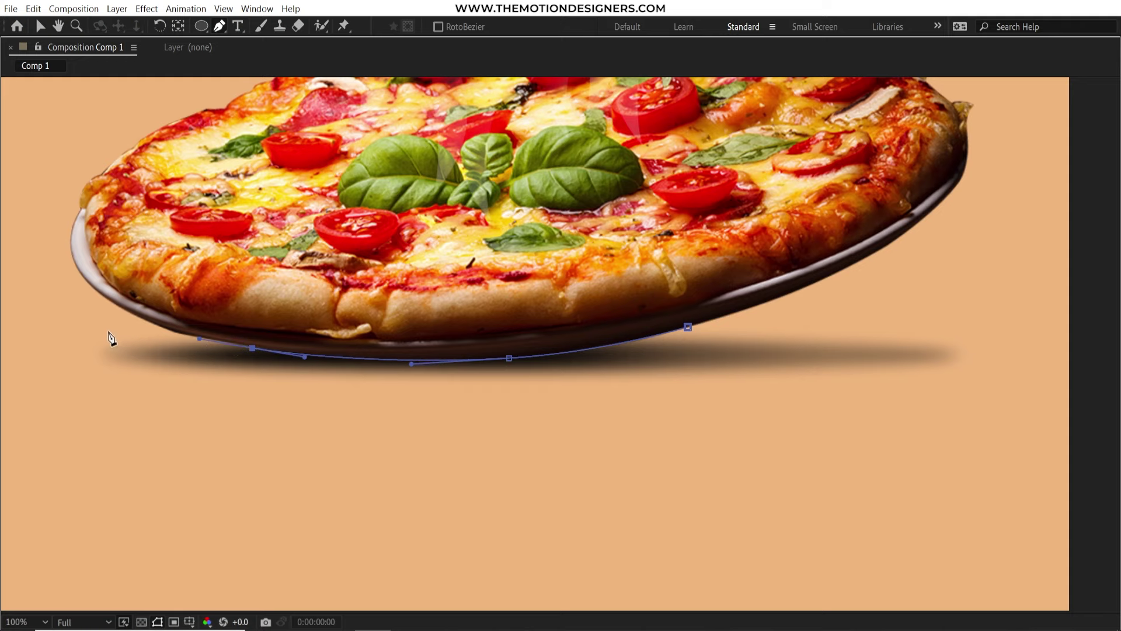
Continue the mask around the shadow and close it on its first point
{"action": "left_click_drag", "start_coordinate": [67, 301], "coordinate": [60, 297]}
{"action": "left_click_drag", "start_coordinate": [56, 387], "coordinate": [60, 426]}
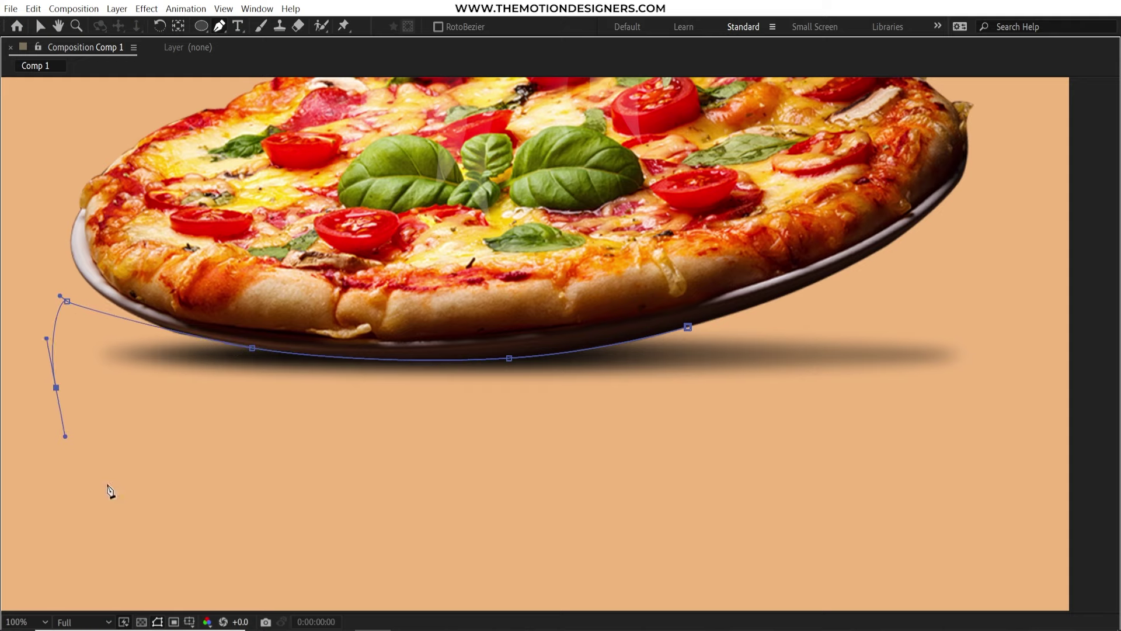
{"action": "left_click_drag", "start_coordinate": [167, 506], "coordinate": [198, 508]}
{"action": "left_click_drag", "start_coordinate": [791, 515], "coordinate": [805, 509]}
{"action": "left_click", "coordinate": [983, 422]}
{"action": "left_click", "coordinate": [1014, 299]}
{"action": "left_click", "coordinate": [838, 299]}
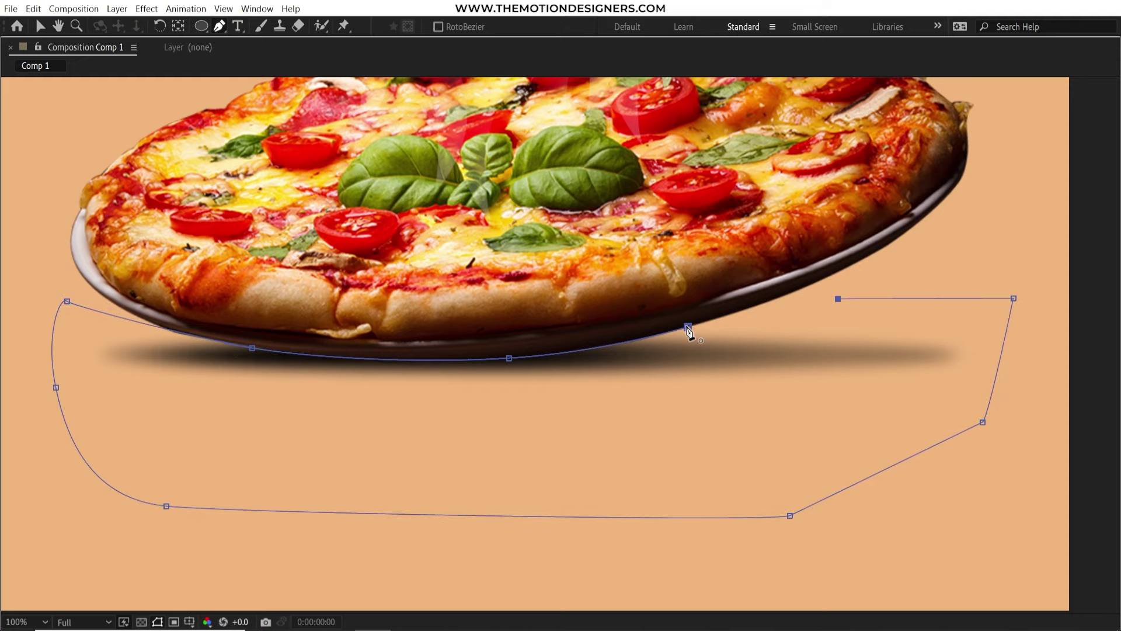
{"action": "left_click_drag", "start_coordinate": [688, 328], "coordinate": [675, 328]}
{"action": "key", "text": "grave"}
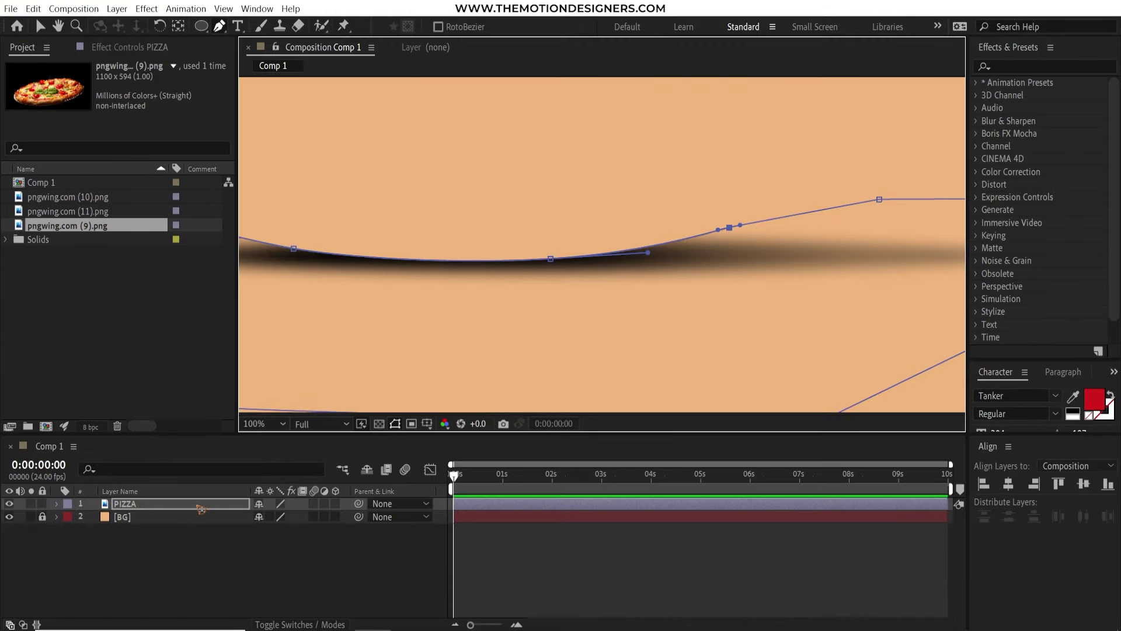
Set PIZZA's Mask 1 mode to Subtract so the original shadow is cut away
{"action": "left_click", "coordinate": [201, 509]}
{"action": "key", "text": "m"}
{"action": "left_click", "coordinate": [275, 517]}
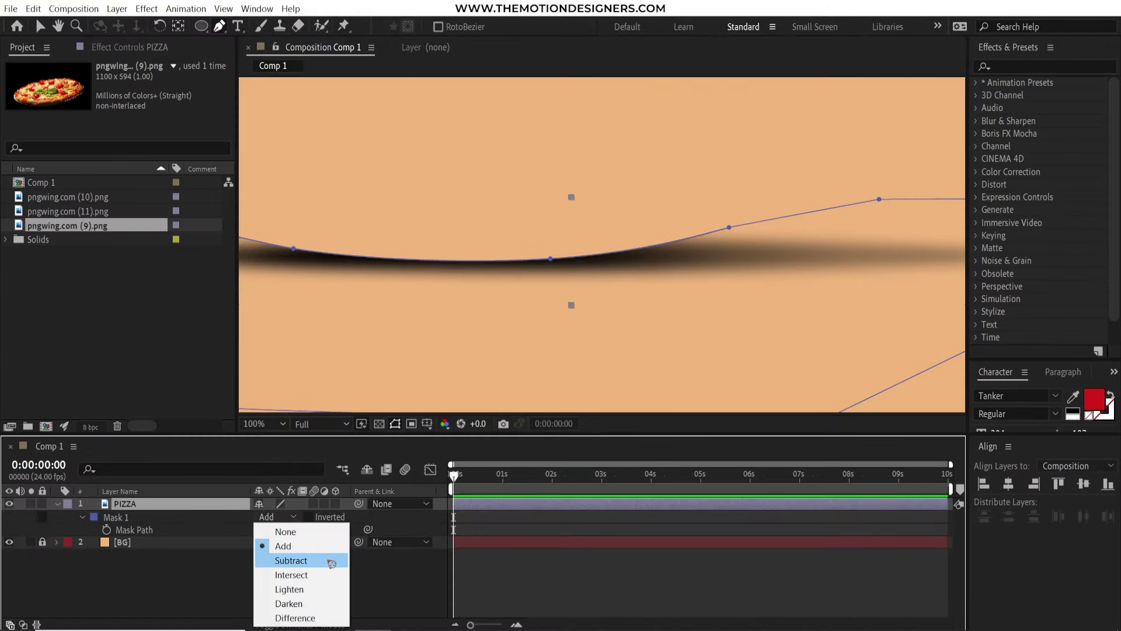
{"action": "left_click", "coordinate": [291, 560]}
{"action": "scroll", "coordinate": [675, 210], "scroll_direction": "down", "scroll_amount": 4}
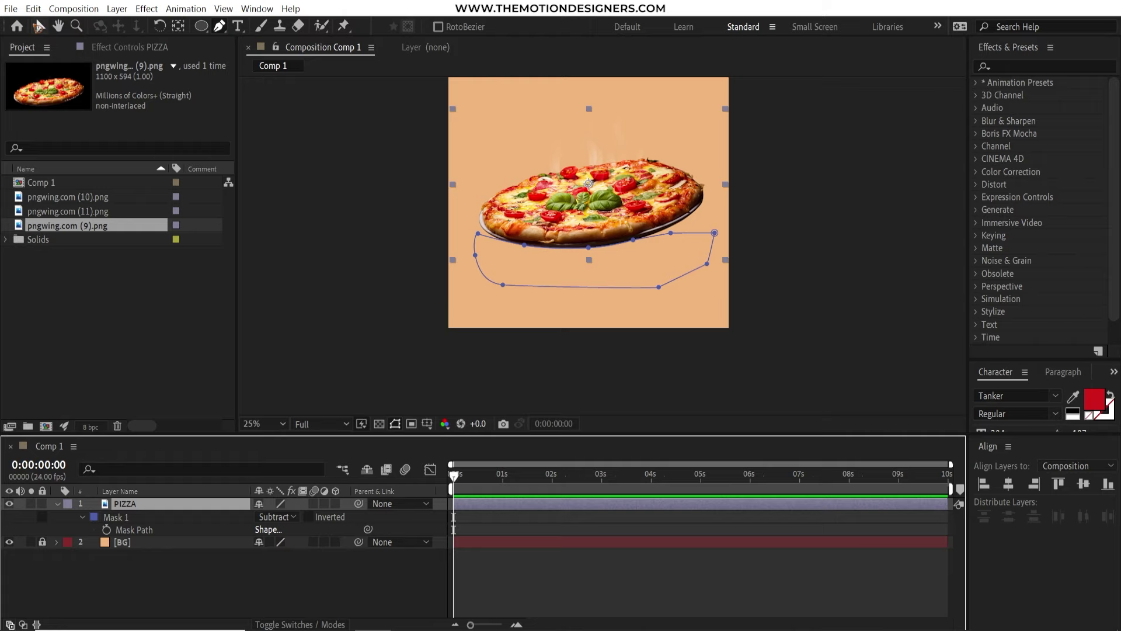
{"action": "left_click", "coordinate": [38, 25]}
{"action": "left_click", "coordinate": [179, 587]}
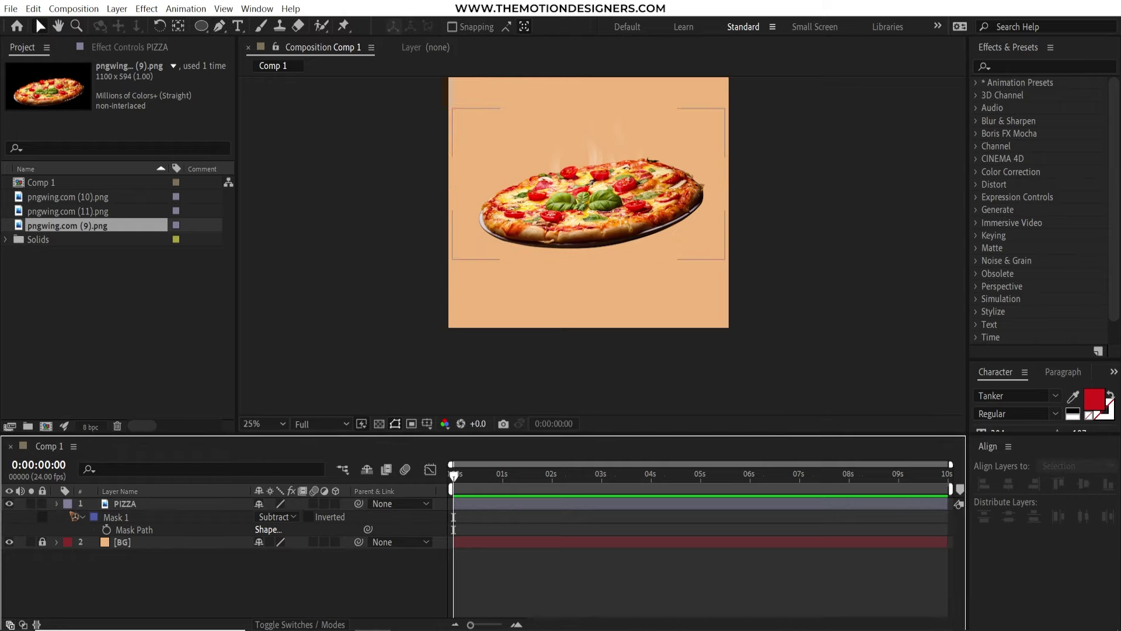
Add a black solid named Shadow, move it below PIZZA, and hide it temporarily
{"action": "left_click", "coordinate": [117, 9]}
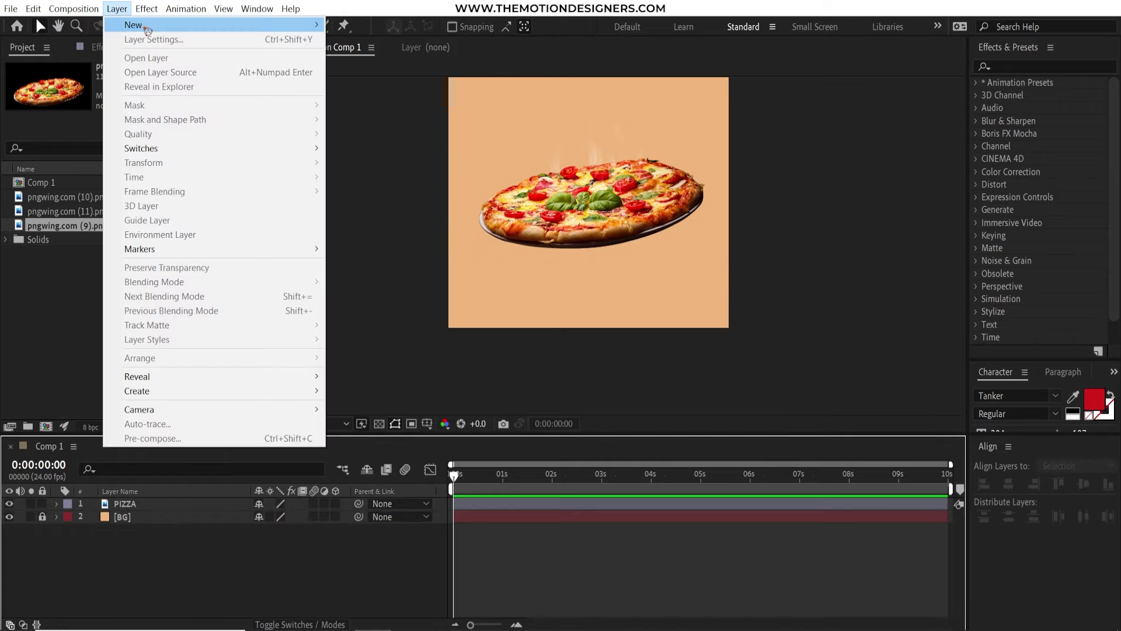
{"action": "mouse_move", "coordinate": [147, 30]}
{"action": "left_click", "coordinate": [350, 39]}
{"action": "type", "text": "Shadow"}
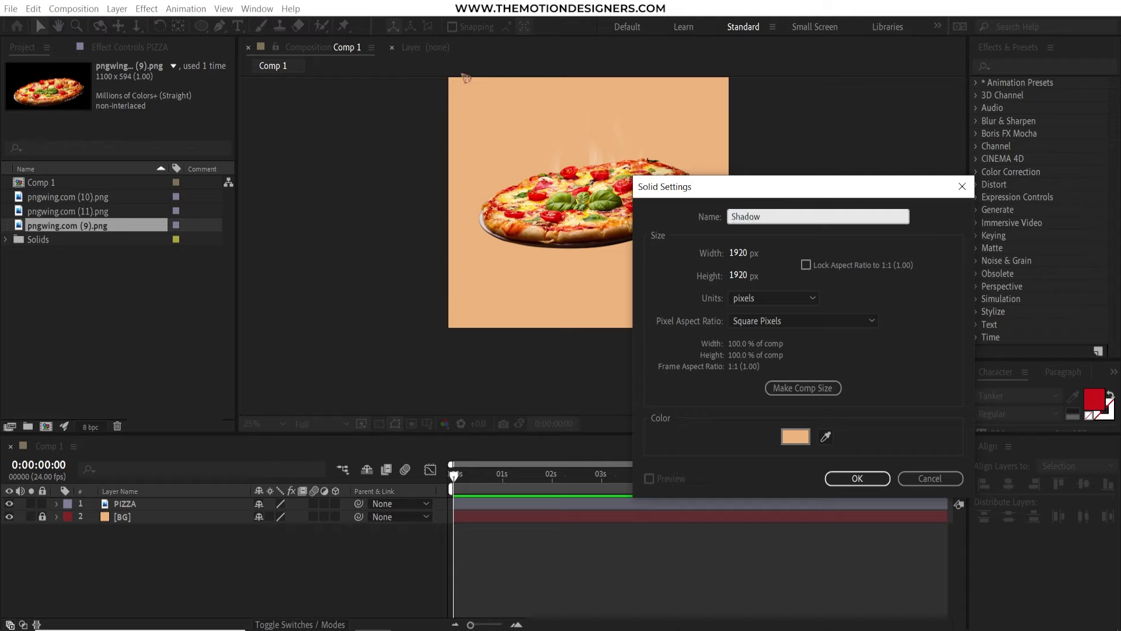
{"action": "left_click", "coordinate": [795, 436]}
{"action": "left_click_drag", "start_coordinate": [743, 401], "coordinate": [607, 535]}
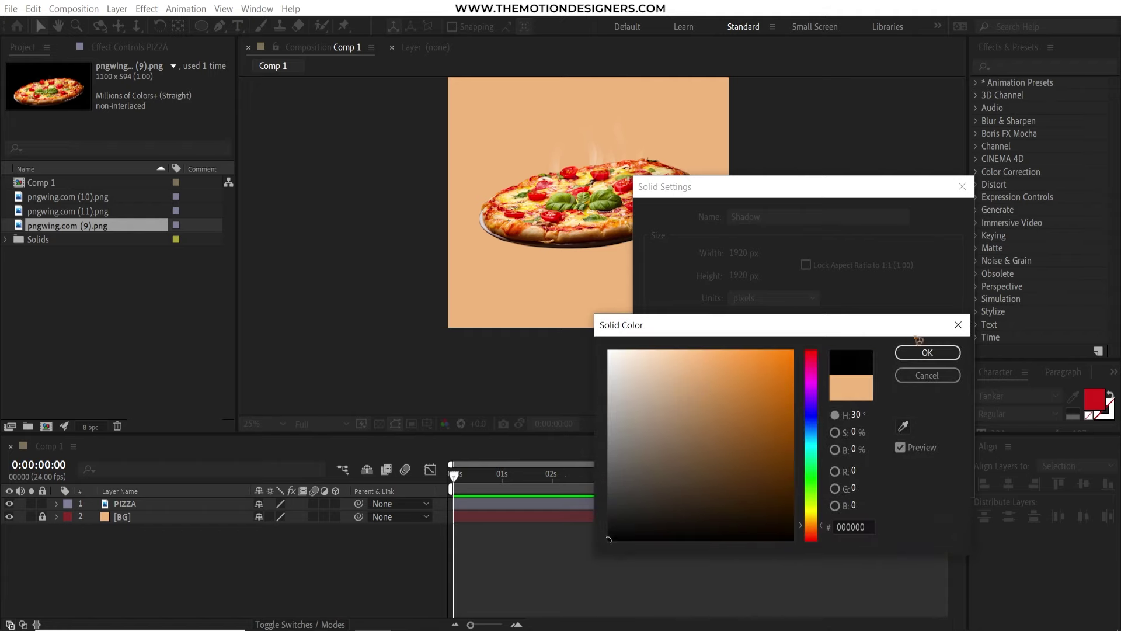
{"action": "left_click", "coordinate": [924, 354]}
{"action": "left_click", "coordinate": [856, 478]}
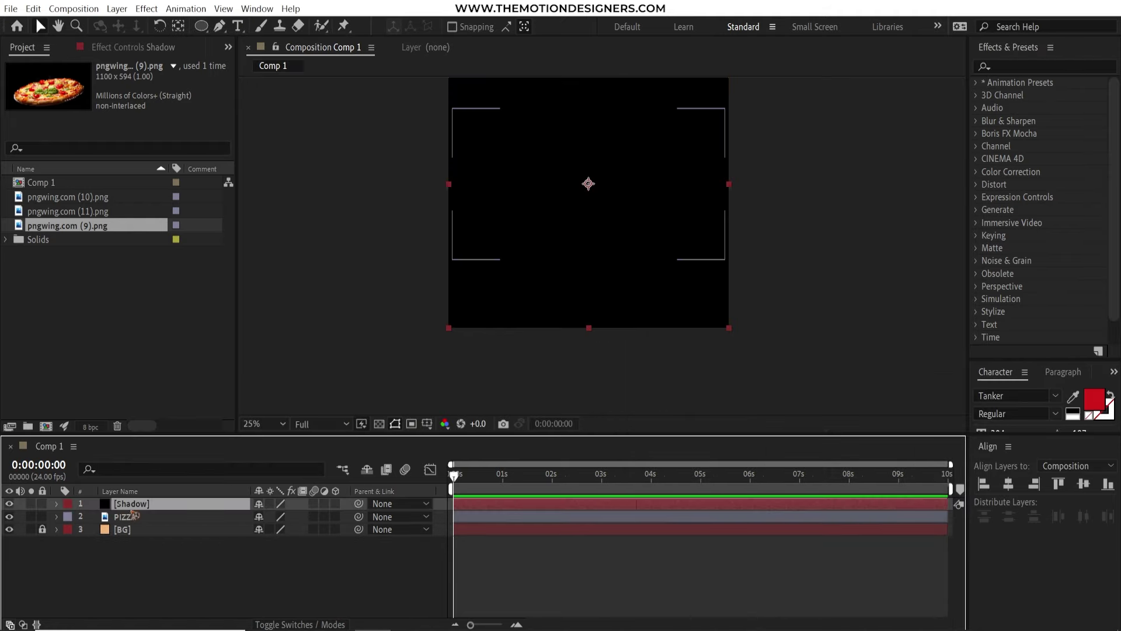
{"action": "left_click_drag", "start_coordinate": [140, 503], "coordinate": [121, 523]}
{"action": "left_click", "coordinate": [9, 517]}
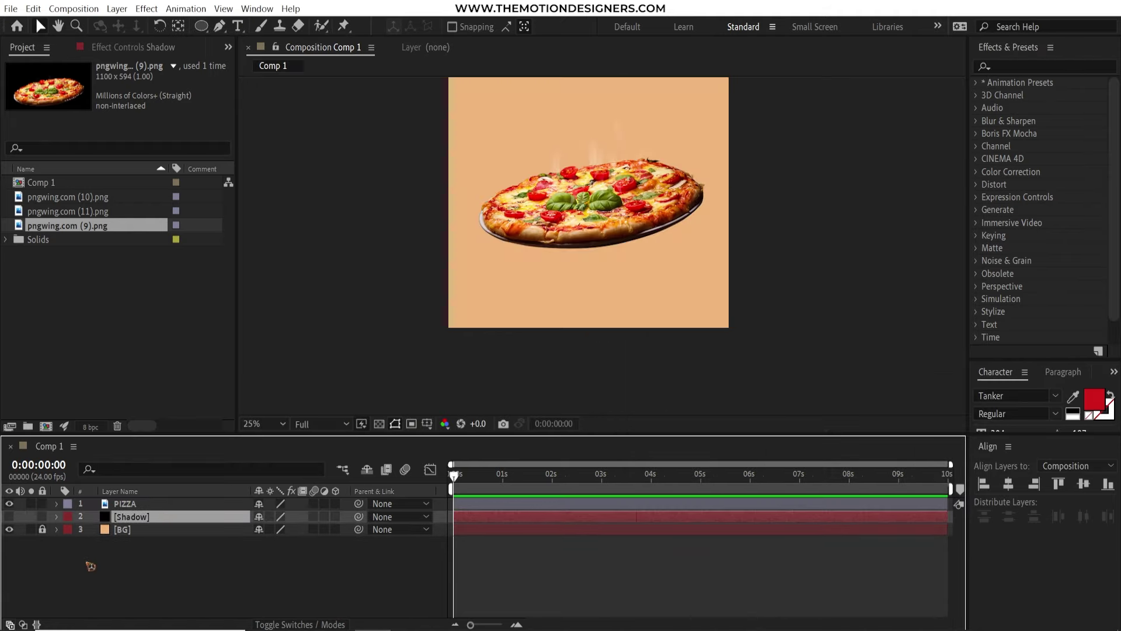
Draw an ellipse mask on Shadow beneath the pizza, unhide the layer, and nudge the mask lower
{"action": "key", "text": "q"}
{"action": "mouse_move", "coordinate": [536, 258]}
{"action": "left_mouse_down"}
{"action": "mouse_move", "coordinate": [691, 263]}
{"action": "mouse_move", "coordinate": [691, 275]}
{"action": "mouse_move", "coordinate": [667, 267]}
{"action": "left_mouse_up"}
{"action": "left_click", "coordinate": [10, 517]}
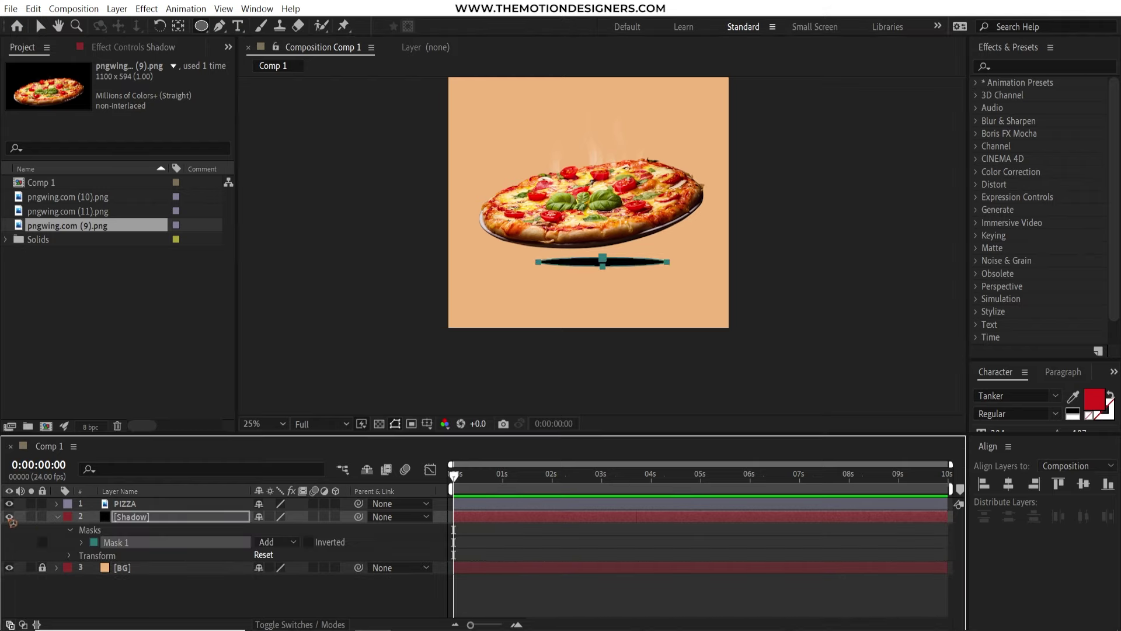
{"action": "left_click", "coordinate": [41, 25]}
{"action": "left_click", "coordinate": [146, 588]}
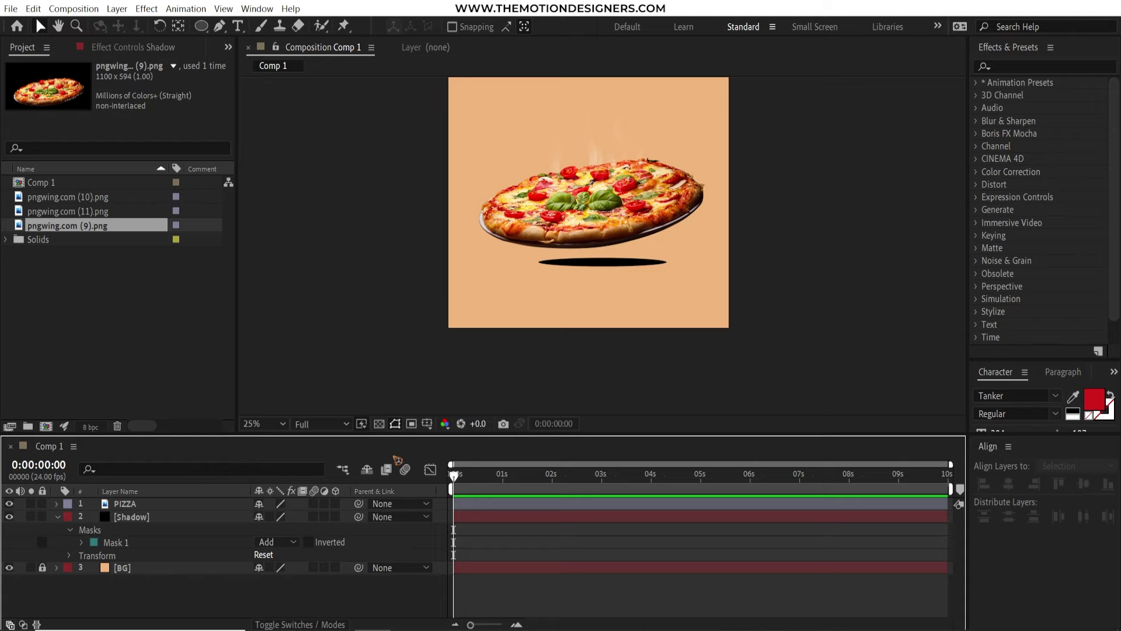
{"action": "left_click", "coordinate": [152, 541]}
{"action": "left_click", "coordinate": [143, 519]}
{"action": "left_click", "coordinate": [602, 266]}
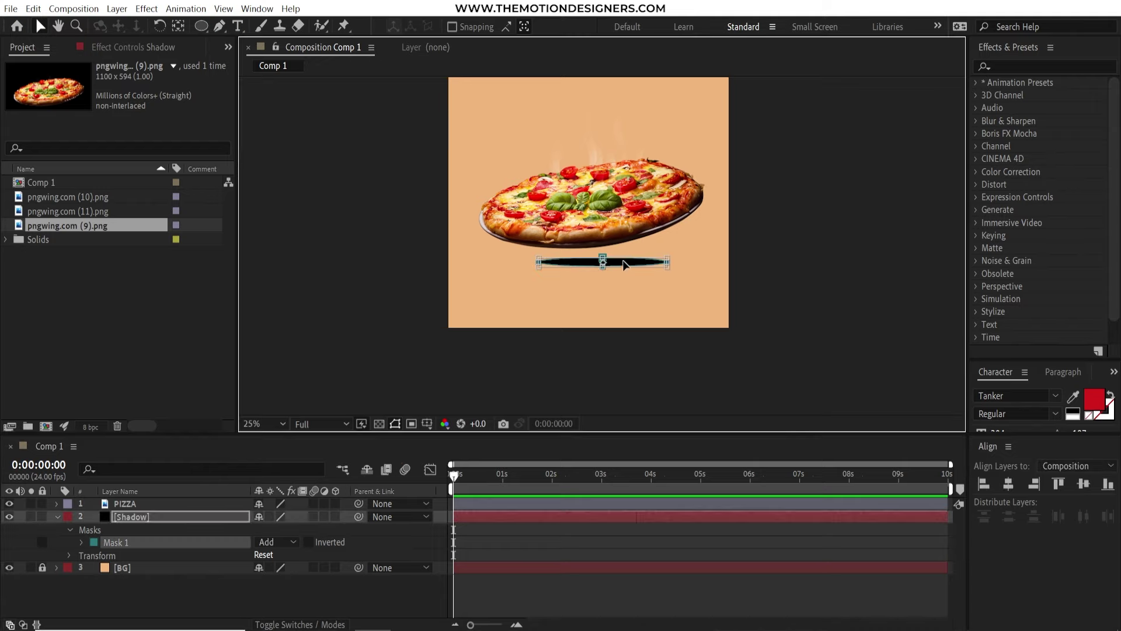
{"action": "left_click_drag", "start_coordinate": [625, 265], "coordinate": [627, 275]}
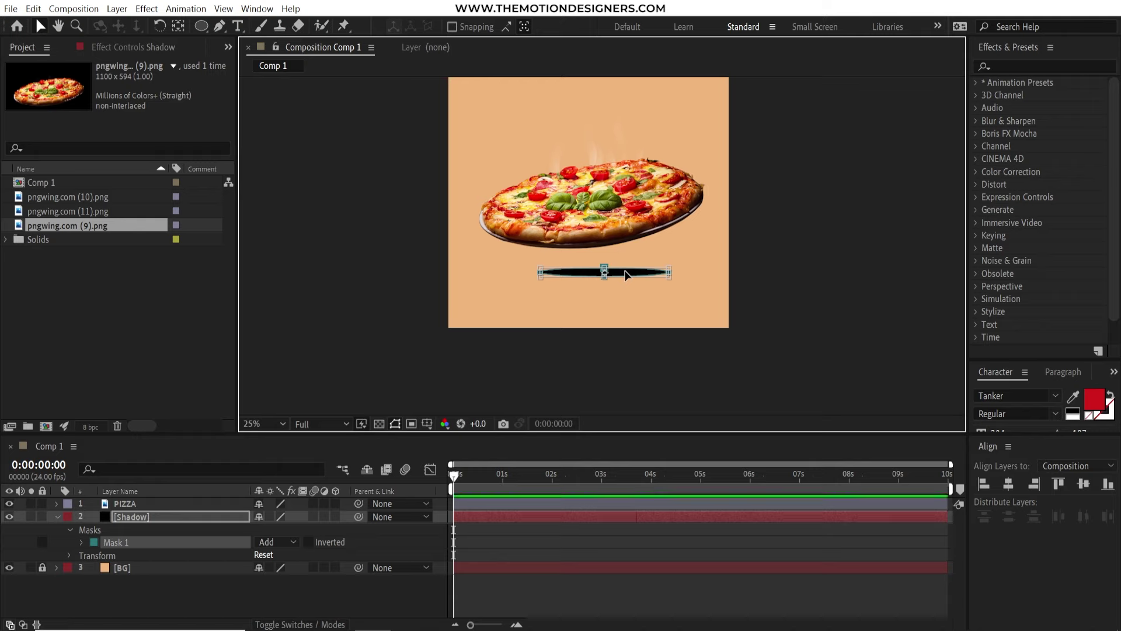
Feather the mask by 148 pixels and stretch it wider and flatter into a thin lens
{"action": "key", "text": "f"}
{"action": "left_click_drag", "start_coordinate": [276, 543], "coordinate": [380, 541]}
{"action": "left_click", "coordinate": [648, 356]}
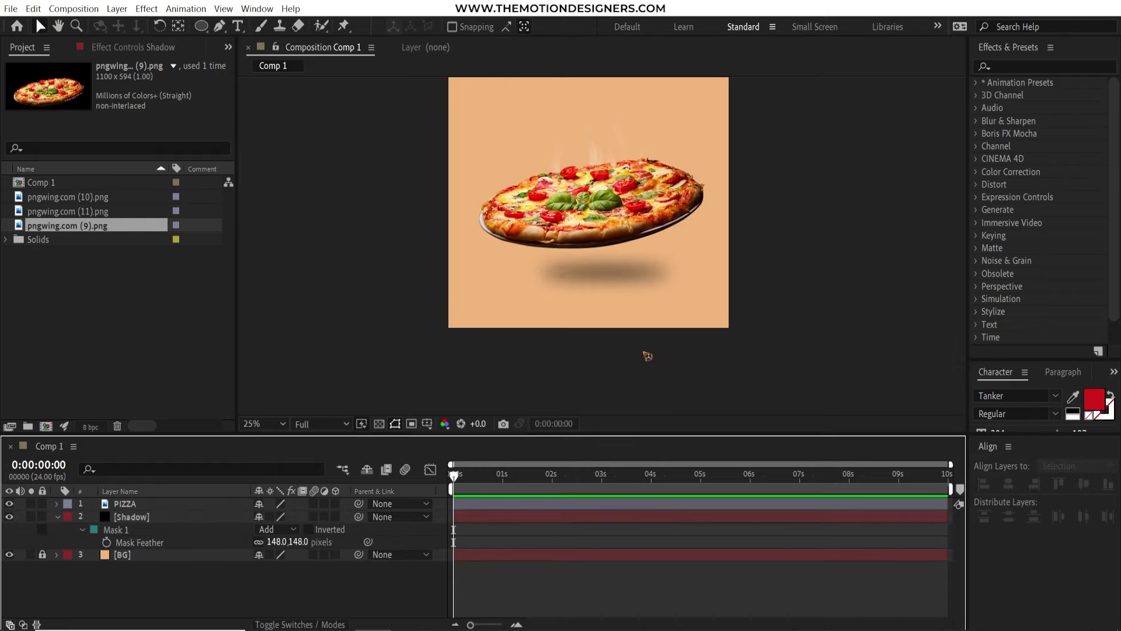
{"action": "left_click", "coordinate": [143, 529]}
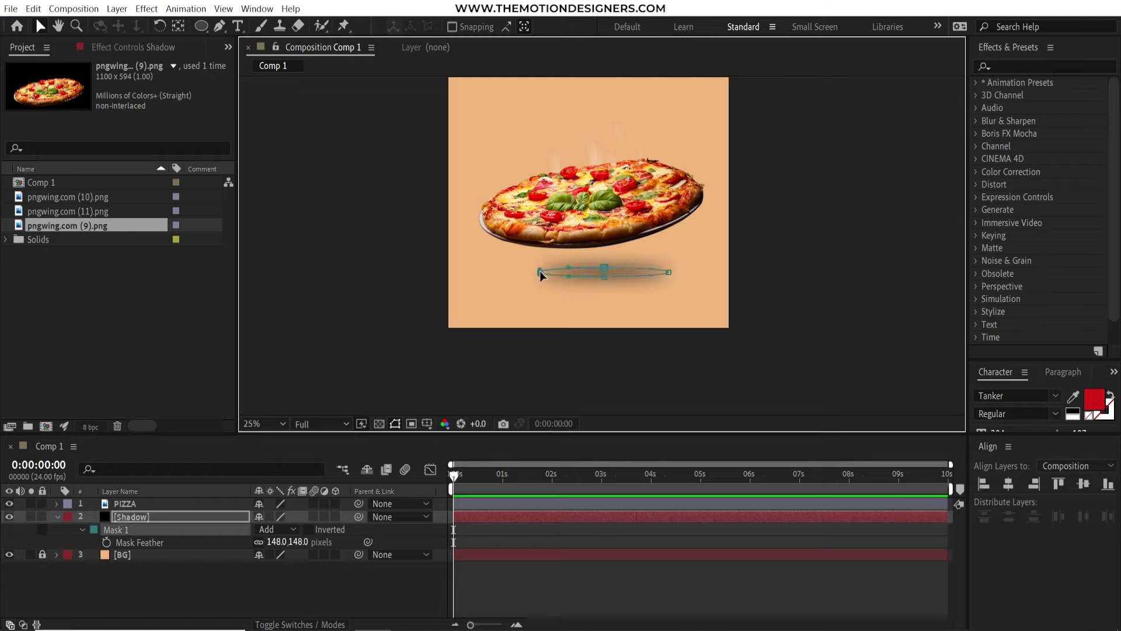
{"action": "left_click_drag", "start_coordinate": [539, 272], "coordinate": [516, 272]}
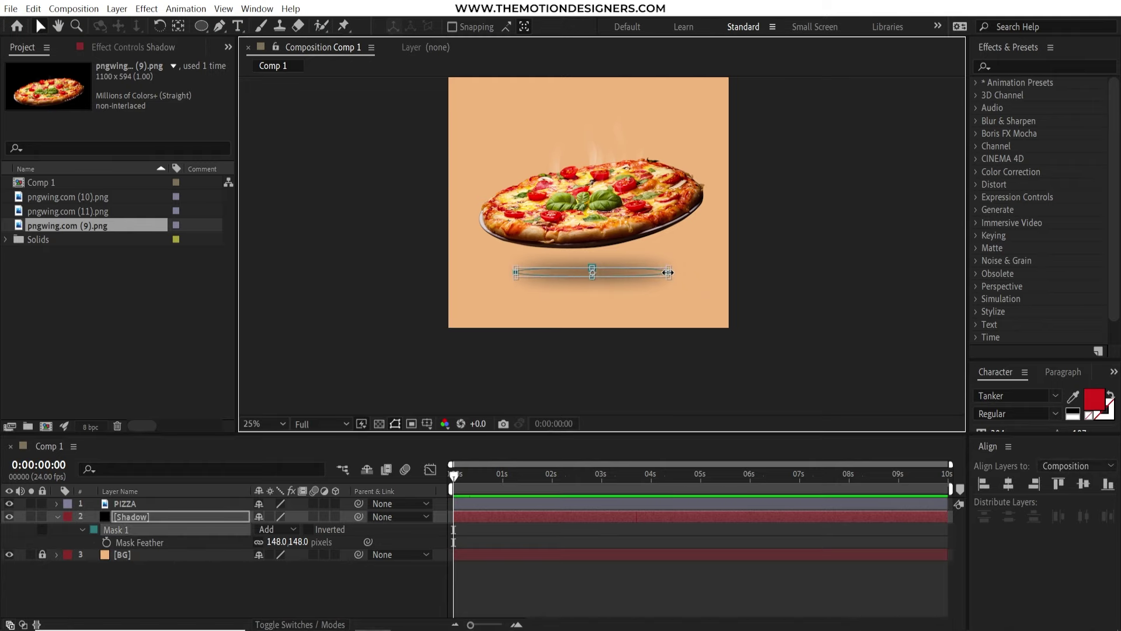
{"action": "left_click_drag", "start_coordinate": [667, 272], "coordinate": [703, 272]}
{"action": "left_click_drag", "start_coordinate": [607, 276], "coordinate": [611, 272]}
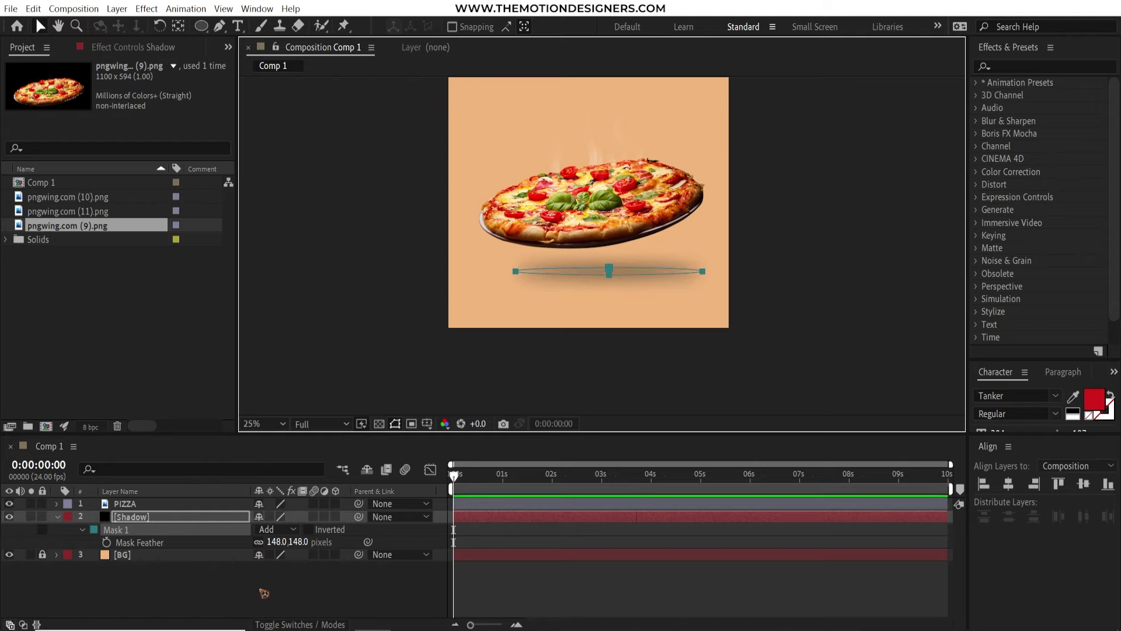
{"action": "left_click", "coordinate": [220, 466]}
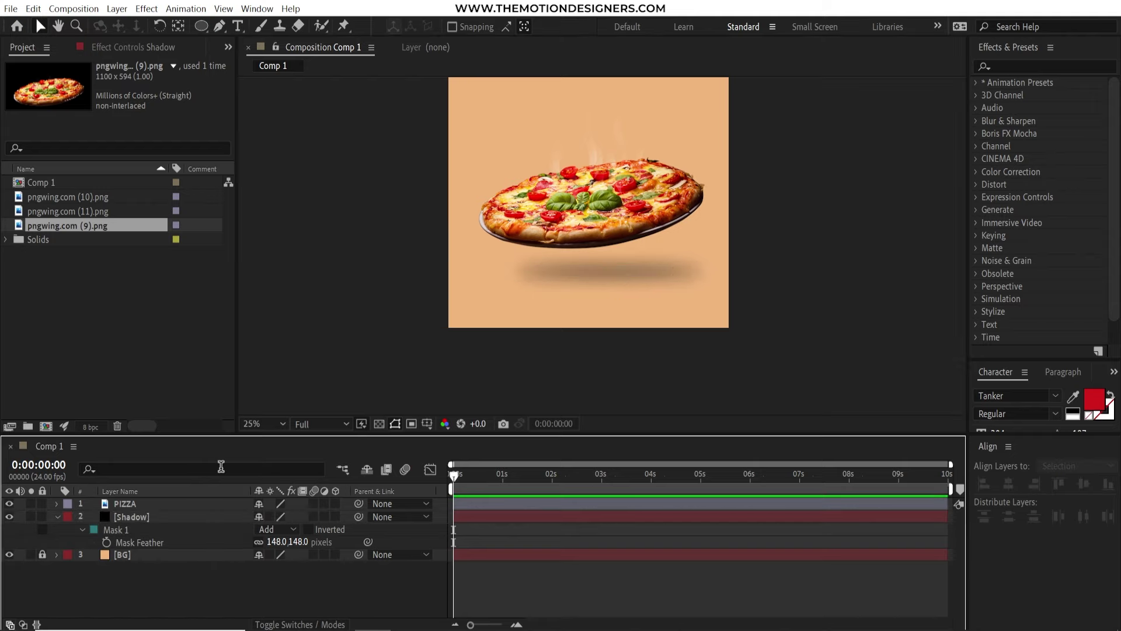
Keyframe PIZZA's Position at 960,960 at 1 second and 960,-1912 at frame 0, with Easy Ease
{"action": "left_click", "coordinate": [143, 506]}
{"action": "key", "text": "p"}
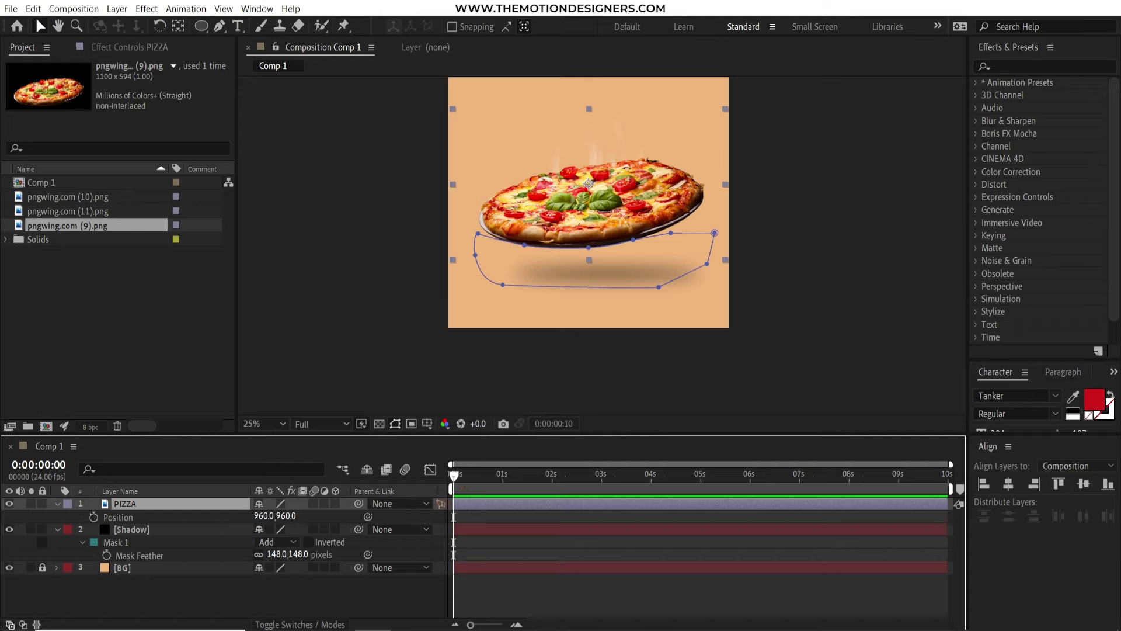
{"action": "key", "text": "space"}
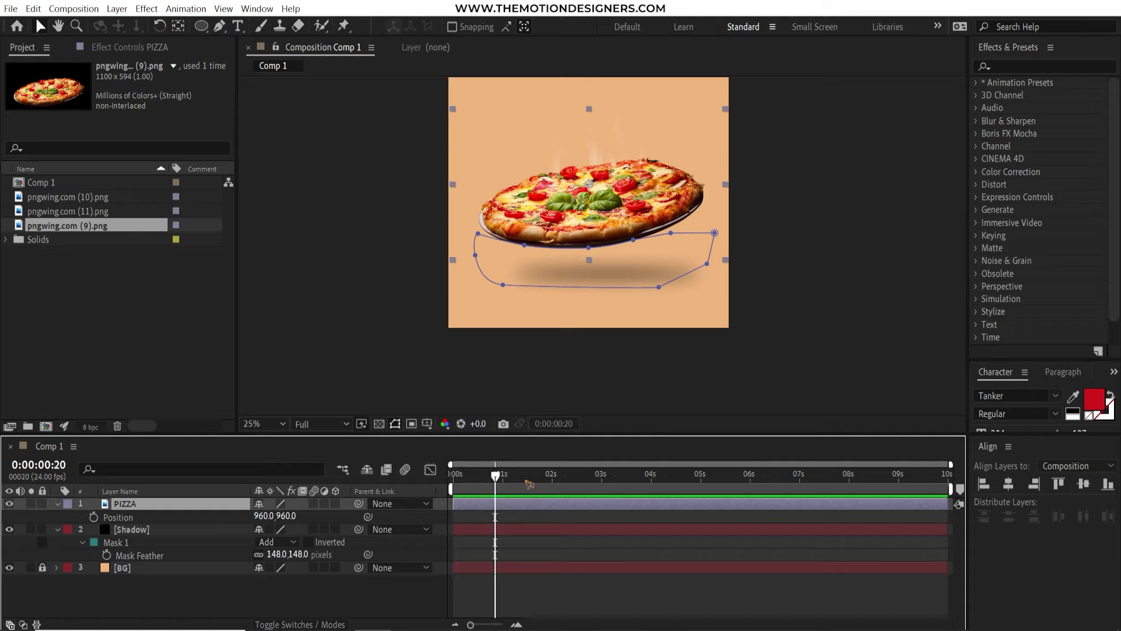
{"action": "left_click", "coordinate": [94, 516]}
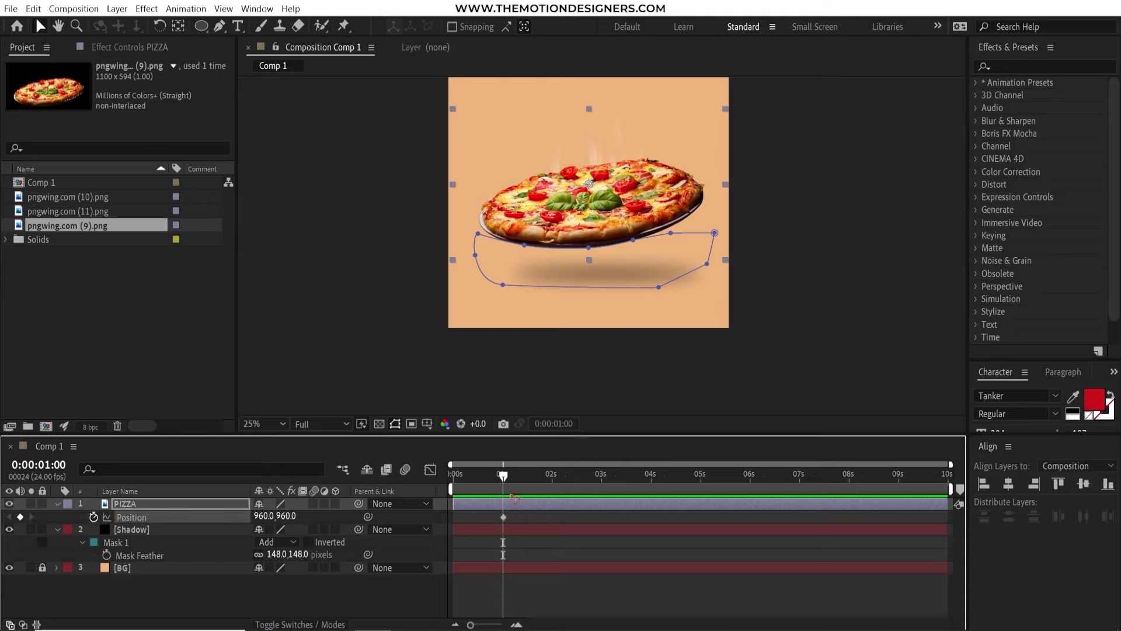
{"action": "left_click", "coordinate": [454, 474]}
{"action": "left_click_drag", "start_coordinate": [635, 169], "coordinate": [620, 65]}
{"action": "key", "text": "comma"}
{"action": "key", "text": "comma"}
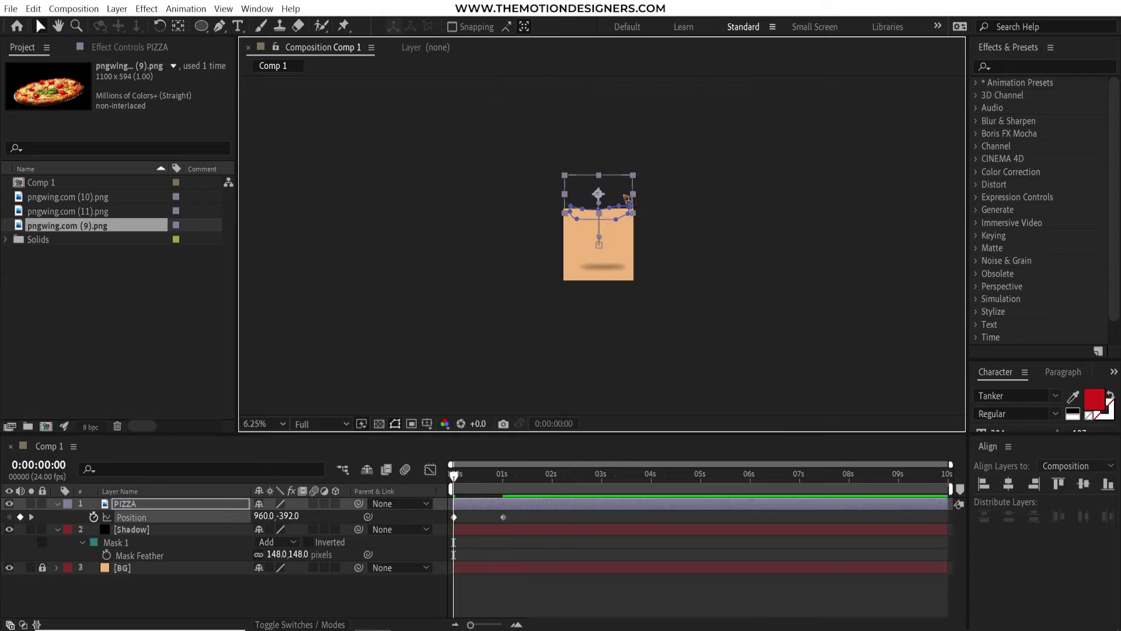
{"action": "left_click_drag", "start_coordinate": [628, 198], "coordinate": [628, 142]}
{"action": "left_click_drag", "start_coordinate": [530, 517], "coordinate": [429, 529]}
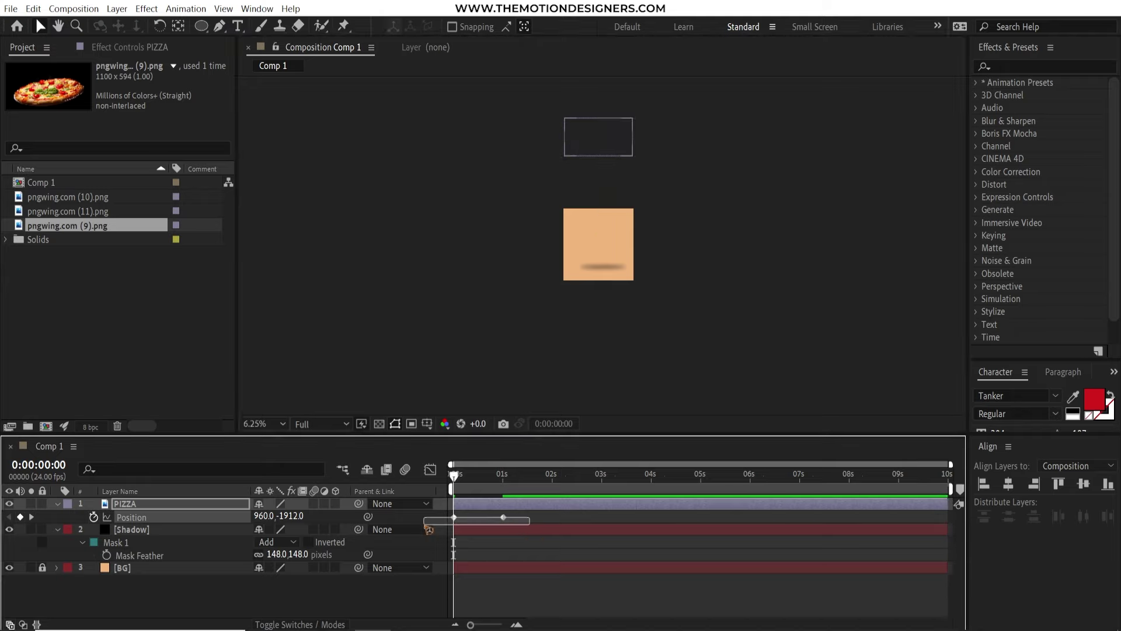
{"action": "key", "text": "F9"}
{"action": "left_click", "coordinate": [582, 587]}
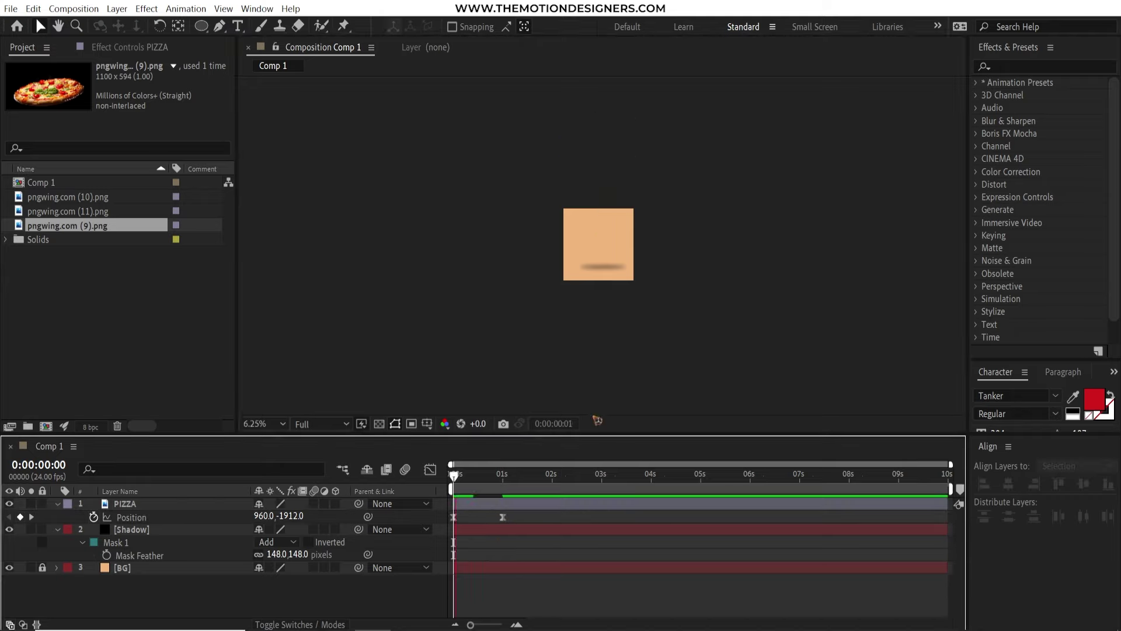
{"action": "key", "text": "space"}
{"action": "key", "text": "space"}
{"action": "key", "text": "period"}
{"action": "key", "text": "period"}
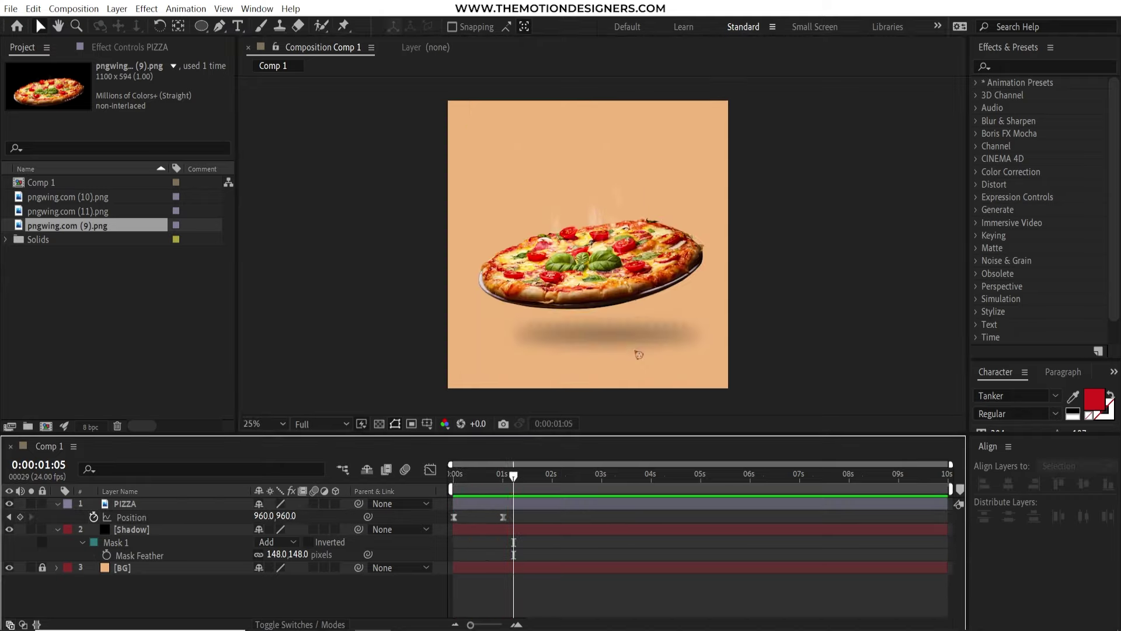
Reshape the Position speed graph so the pizza falls fast then settles, and preview the drop
{"action": "left_click", "coordinate": [522, 503]}
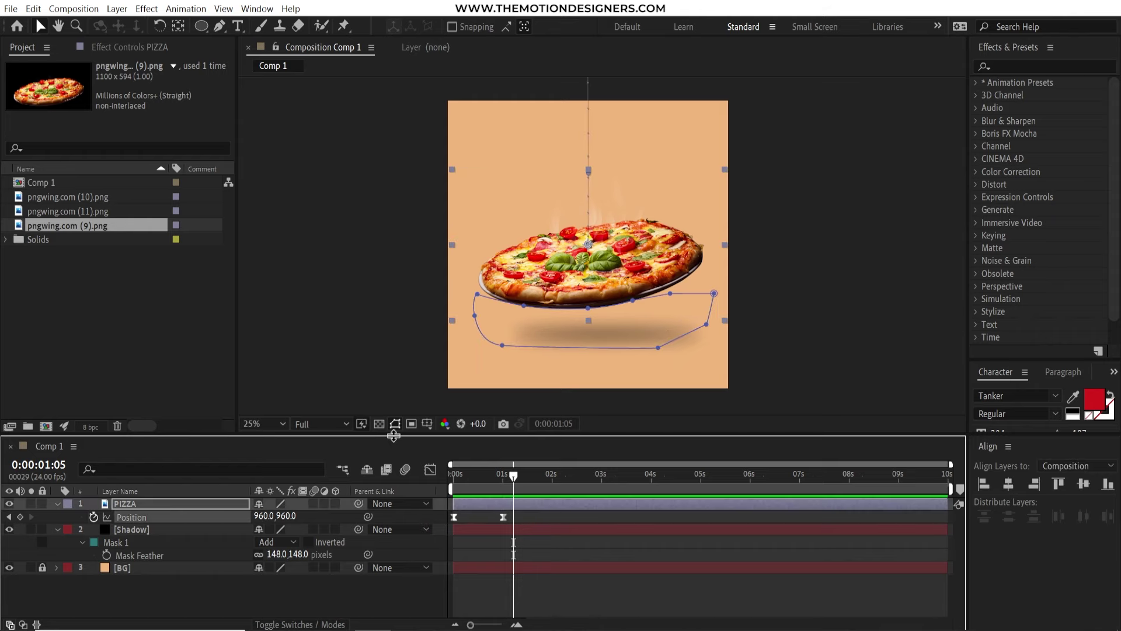
{"action": "left_click_drag", "start_coordinate": [393, 436], "coordinate": [392, 351]}
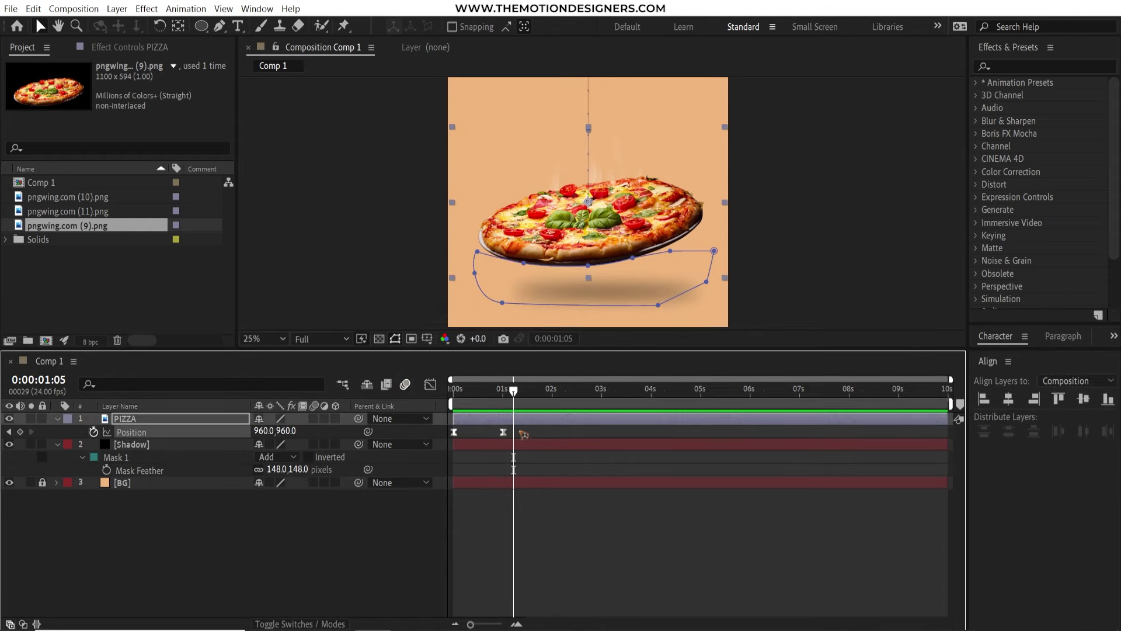
{"action": "left_click", "coordinate": [430, 384]}
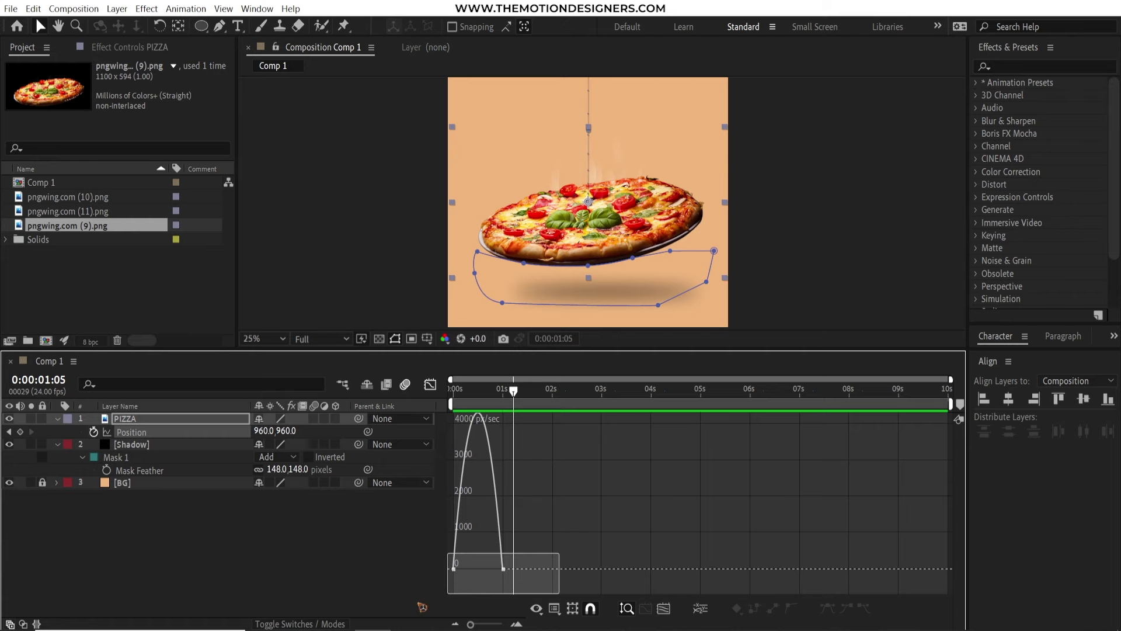
{"action": "left_click_drag", "start_coordinate": [559, 553], "coordinate": [478, 582]}
{"action": "key", "text": "Home"}
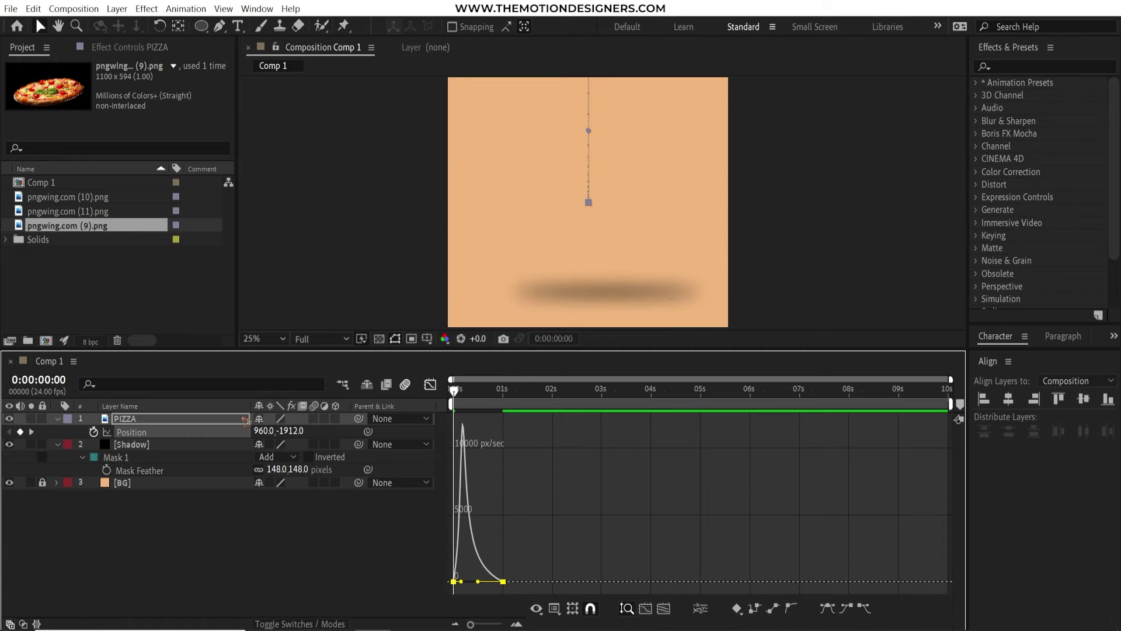
{"action": "key", "text": "space"}
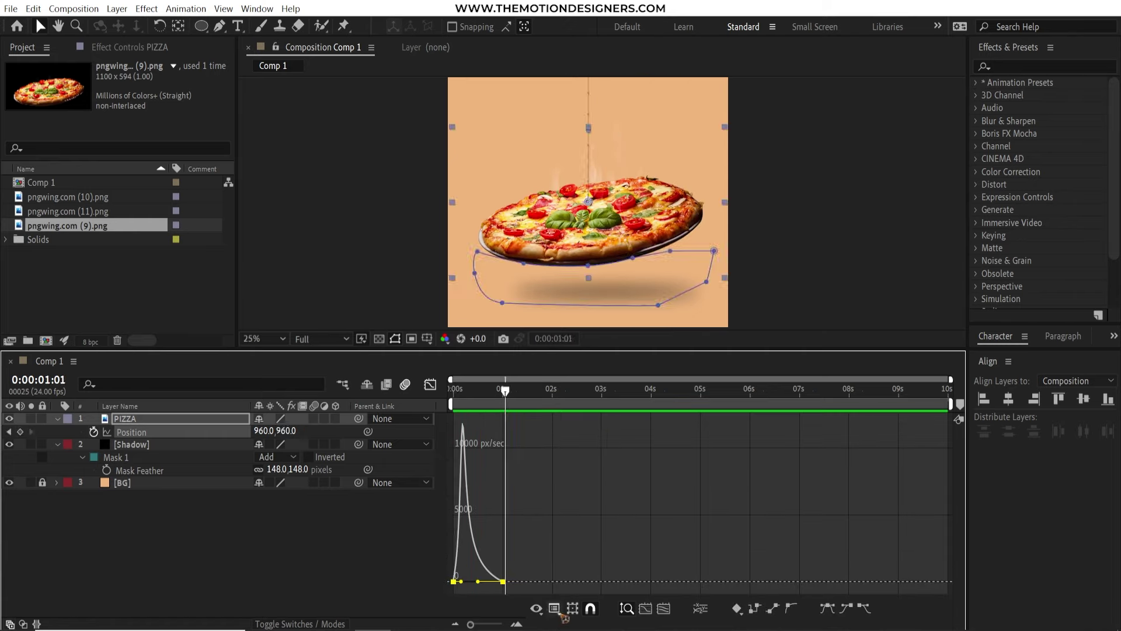
{"action": "left_click", "coordinate": [554, 608]}
{"action": "left_click", "coordinate": [607, 482]}
{"action": "key", "text": "space"}
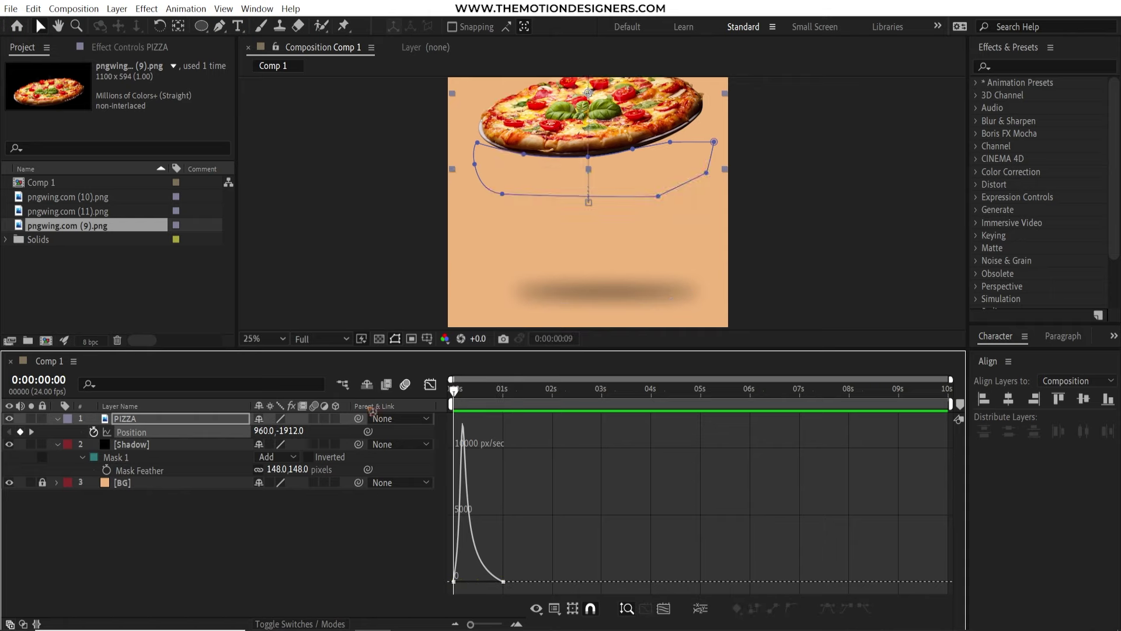
{"action": "key", "text": "space"}
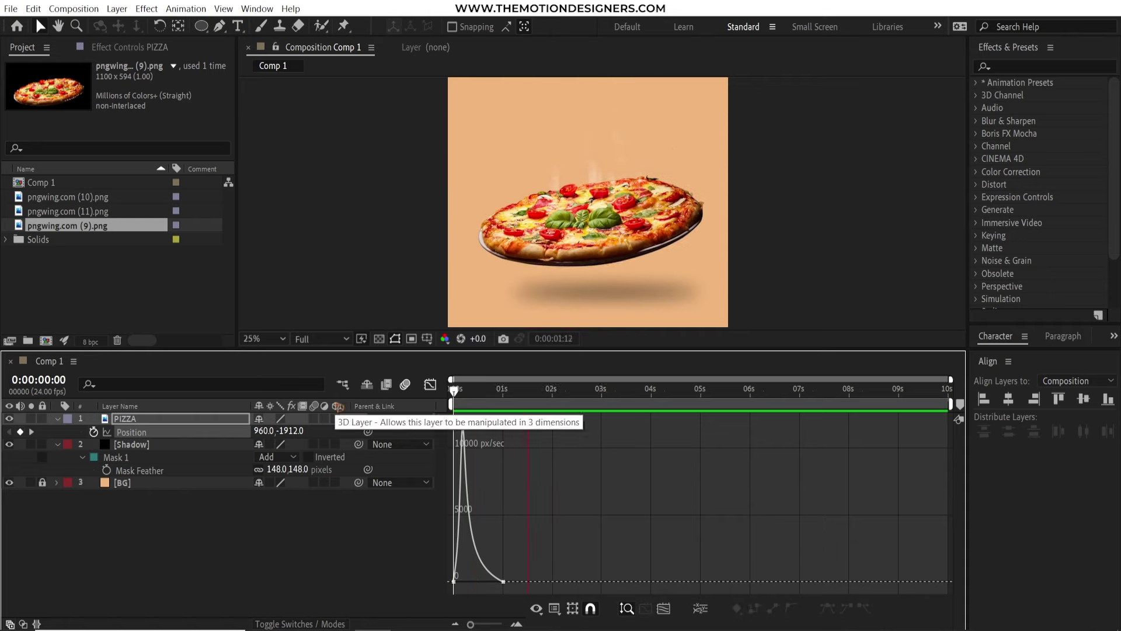
{"action": "key", "text": "space"}
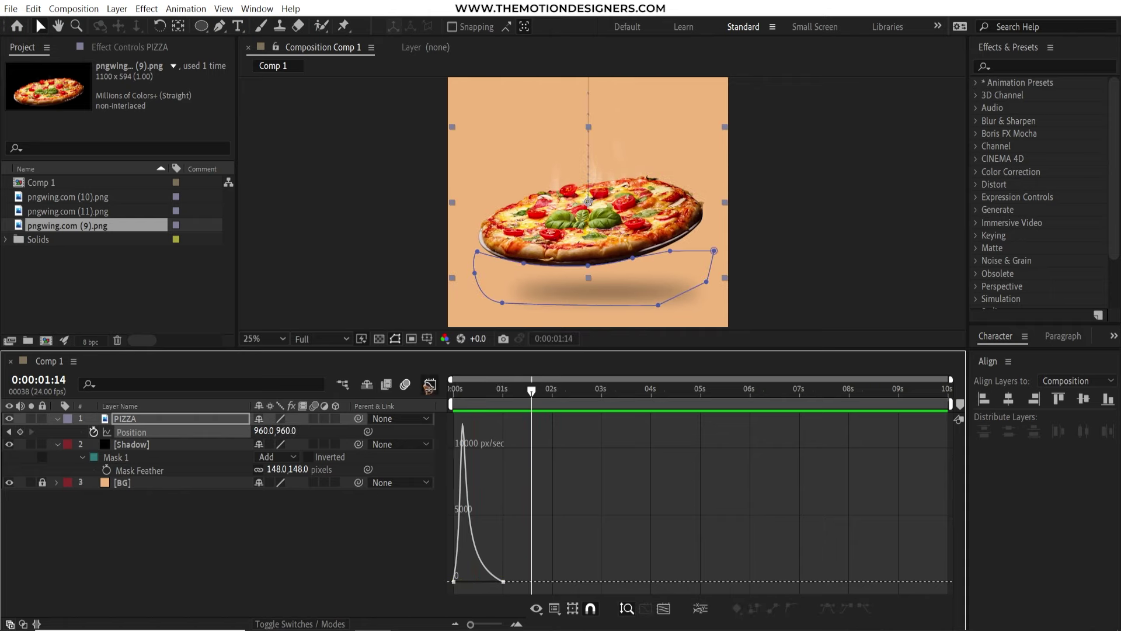
{"action": "left_click", "coordinate": [430, 386]}
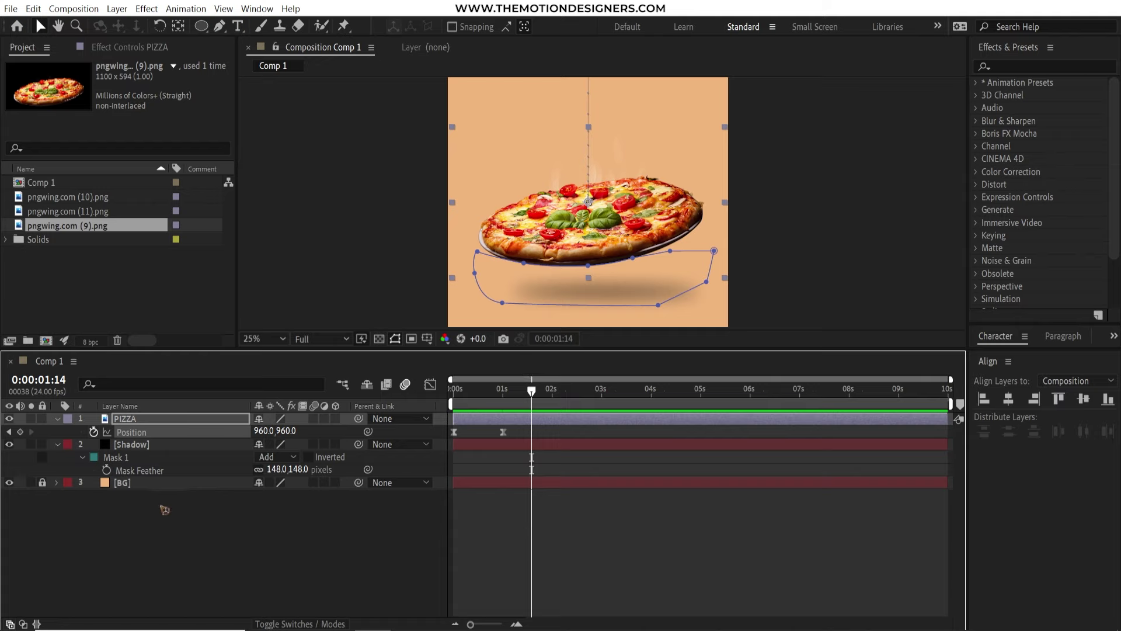
Keyframe Shadow's Opacity at 100% at 1 second and 0% at frame 13, then preview
{"action": "left_click", "coordinate": [284, 543]}
{"action": "key", "text": "space"}
{"action": "key", "text": "space"}
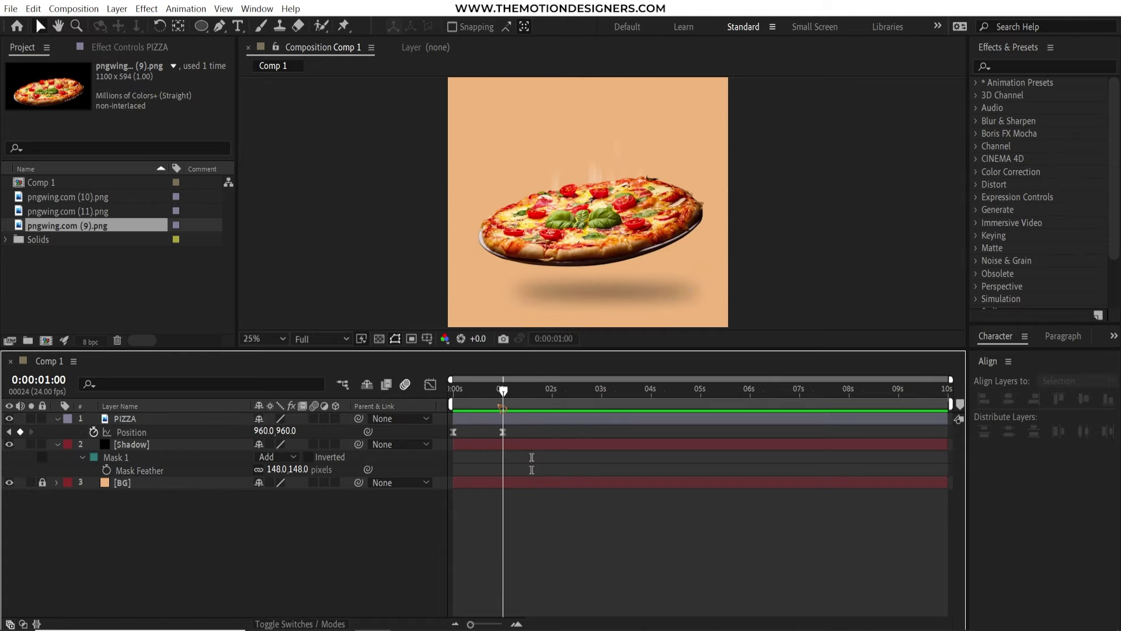
{"action": "left_click", "coordinate": [138, 446]}
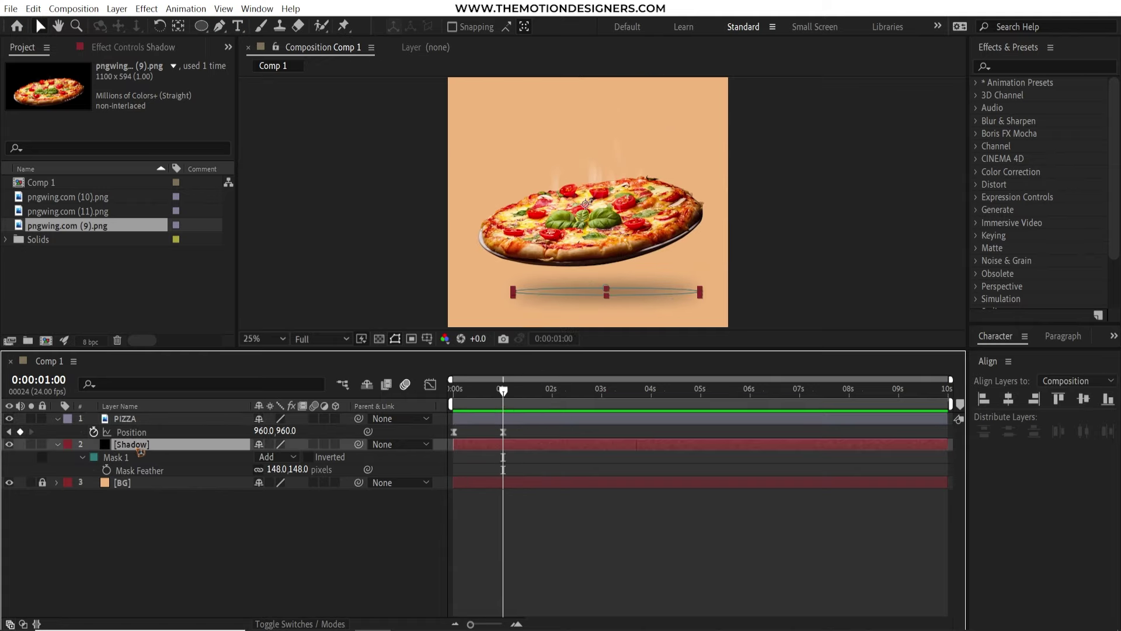
{"action": "key", "text": "alt+shift+t"}
{"action": "key", "text": "space"}
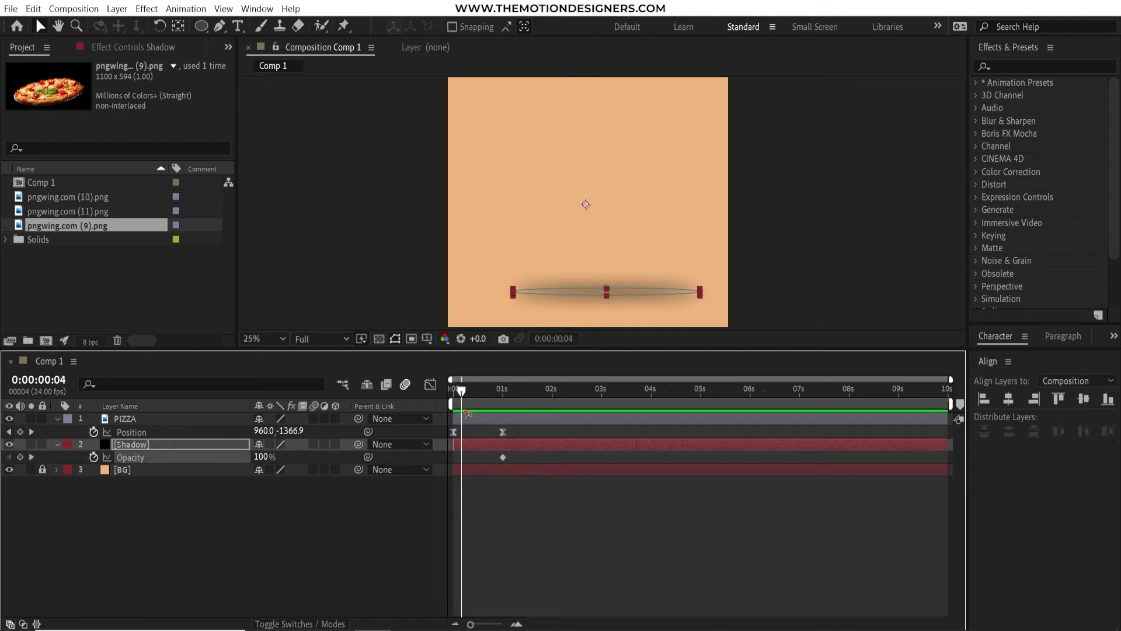
{"action": "left_click_drag", "start_coordinate": [264, 463], "coordinate": [233, 463]}
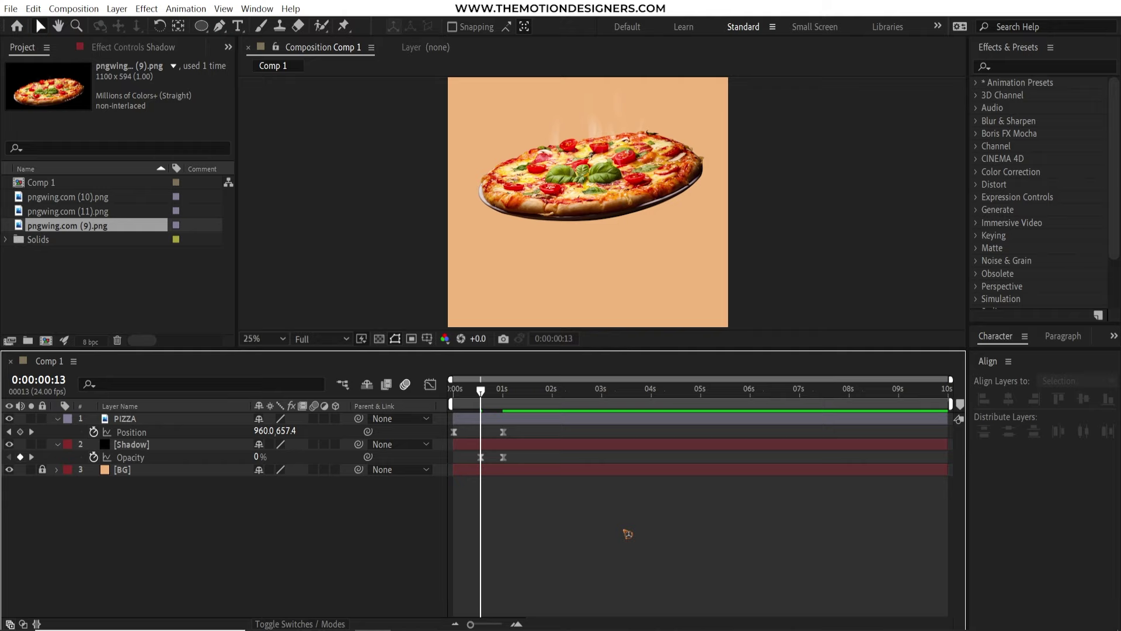
{"action": "key", "text": "space"}
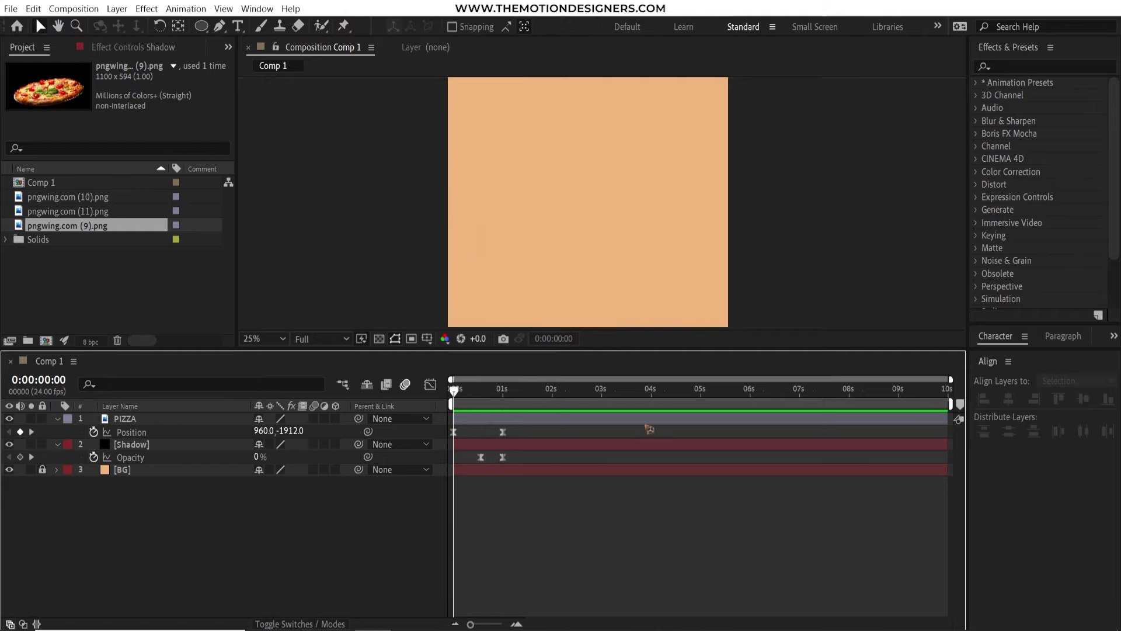
Add a wiggle expression to PIZZA's Position and preview it from the start
{"action": "key", "text": "space"}
{"action": "left_click", "coordinate": [526, 388]}
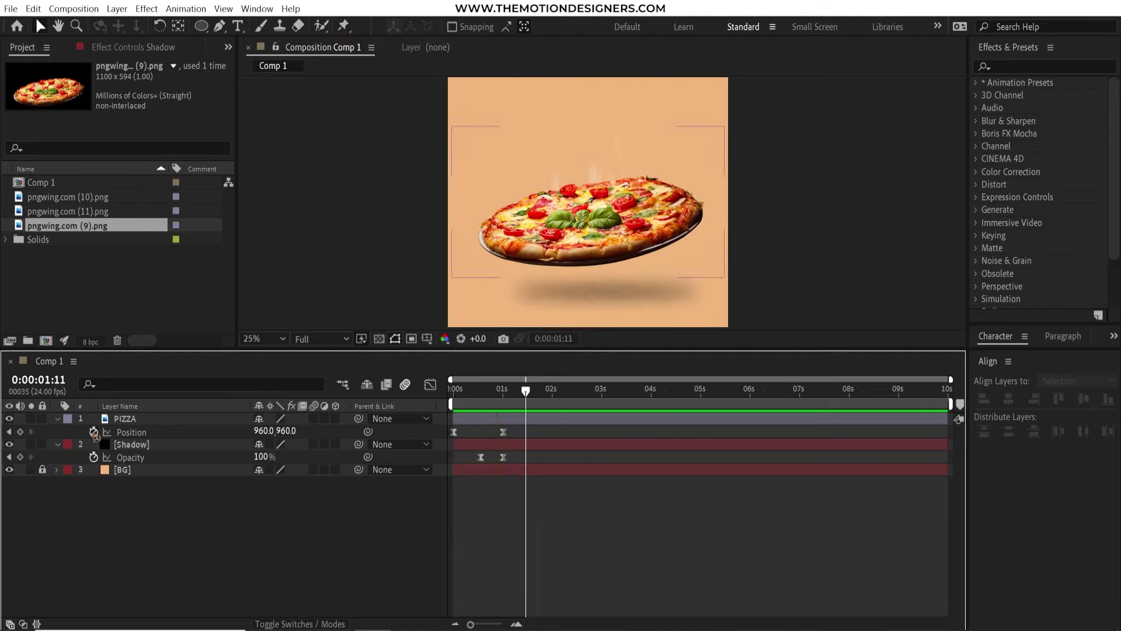
{"action": "left_click", "coordinate": [93, 431], "text": "alt"}
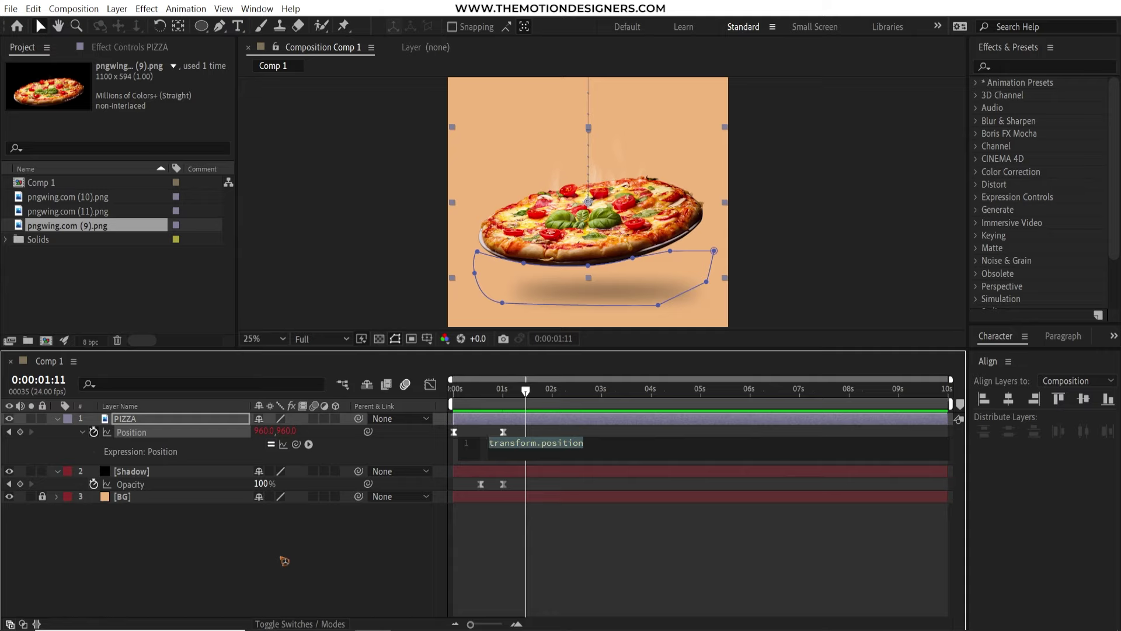
{"action": "type", "text": "wiggle90"}
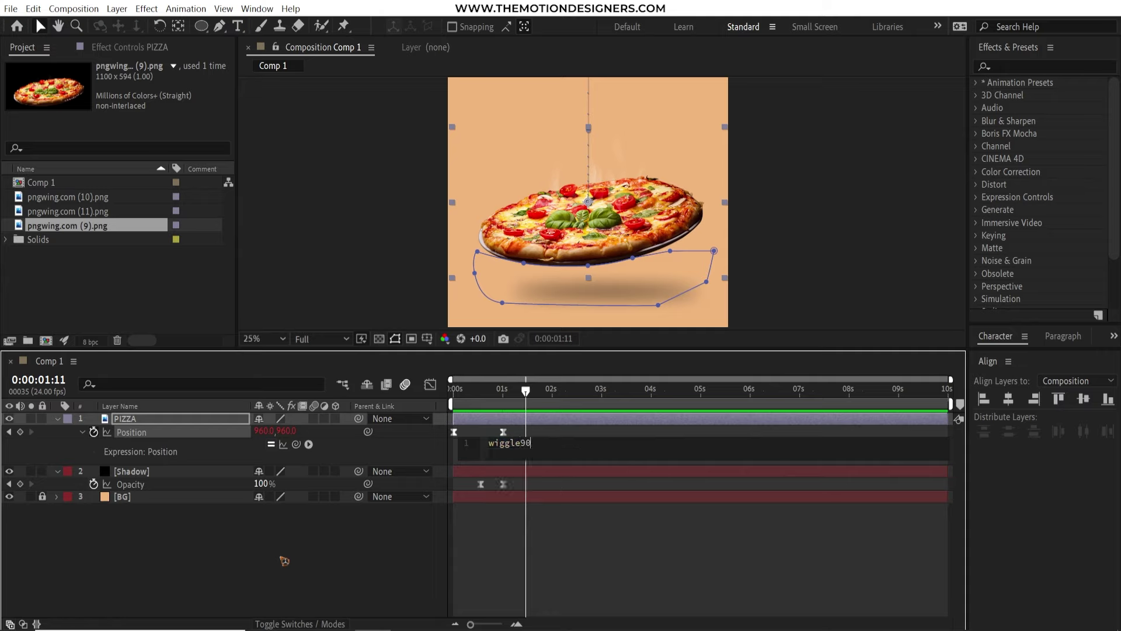
{"action": "key", "text": "BackSpace"}
{"action": "key", "text": "BackSpace"}
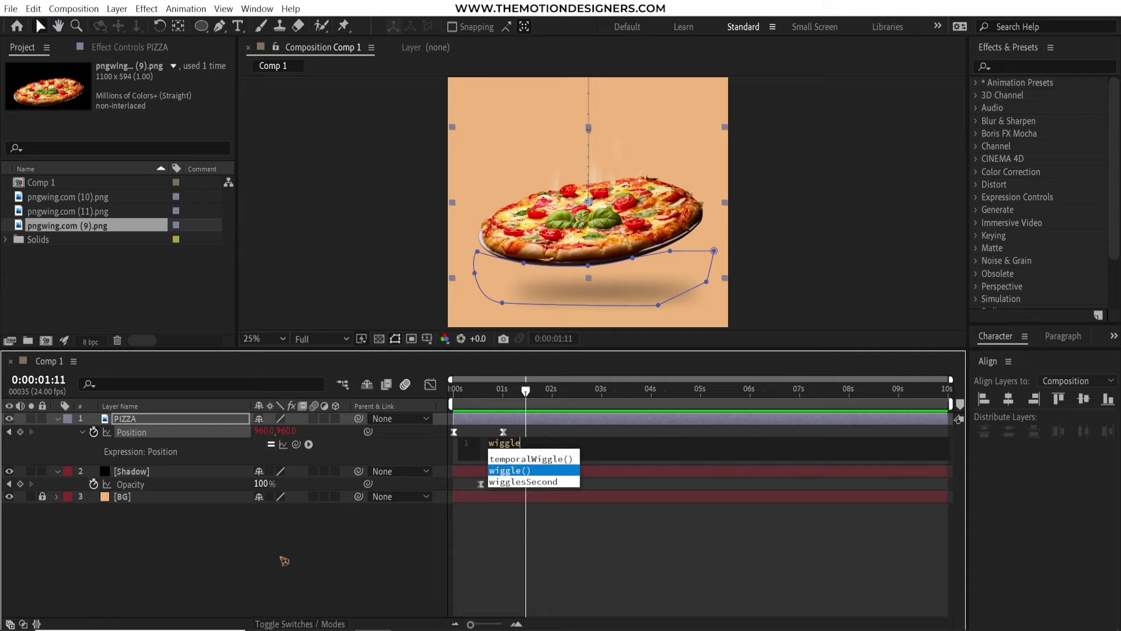
{"action": "key", "text": "Return"}
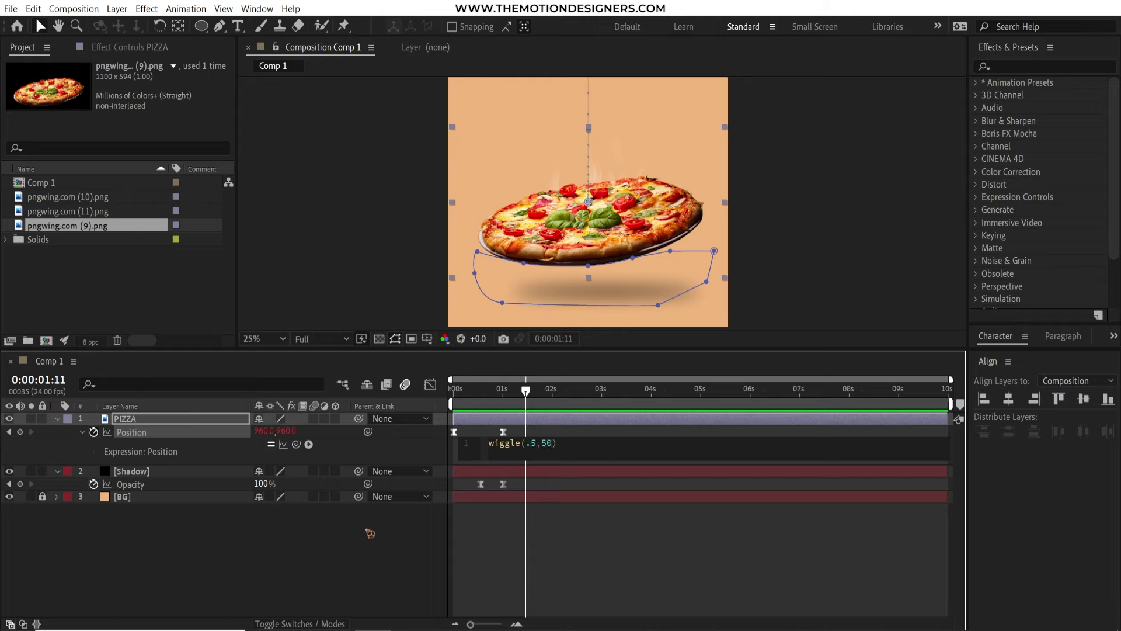
{"action": "left_click", "coordinate": [494, 399]}
{"action": "key", "text": "Home"}
{"action": "key", "text": "space"}
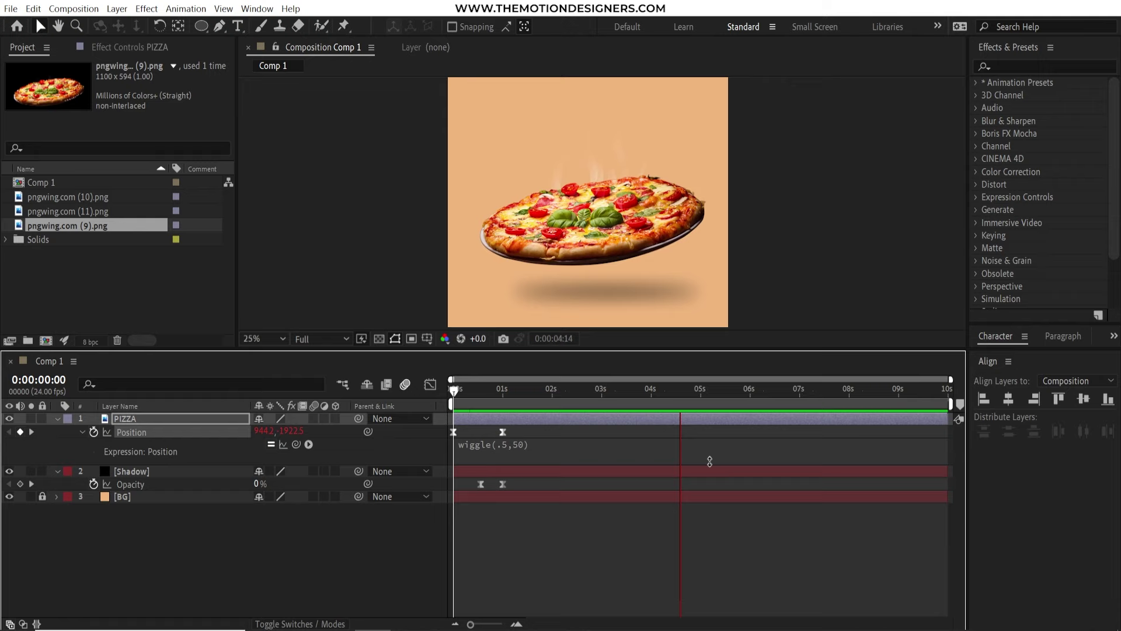
Change the expression to wiggle(1,50) and preview the result
{"action": "left_click", "coordinate": [518, 444]}
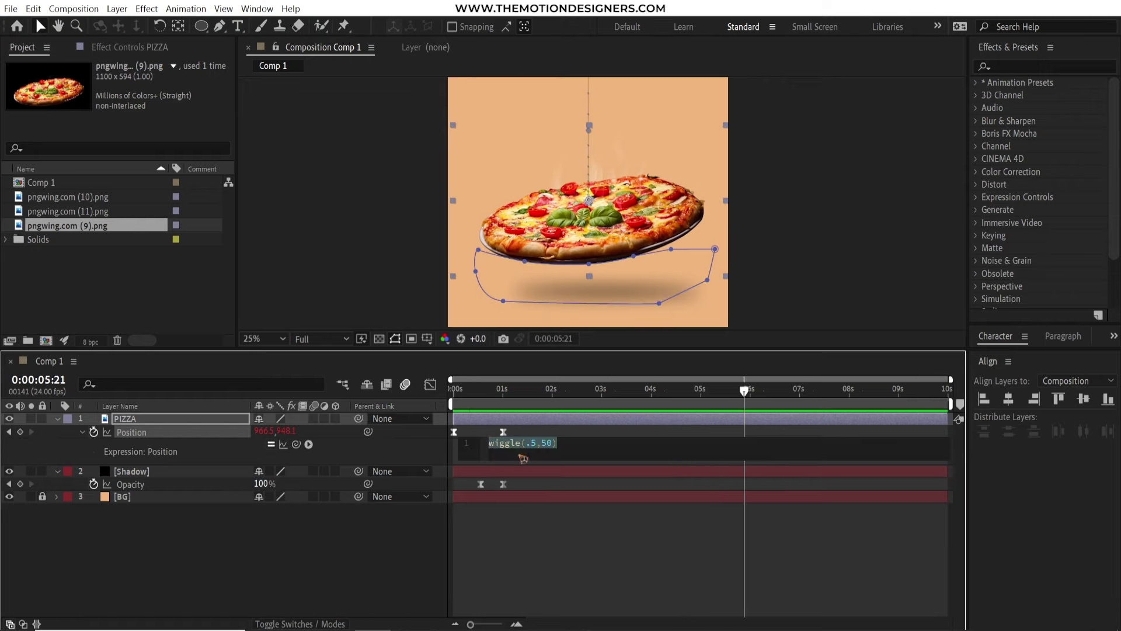
{"action": "left_click", "coordinate": [532, 451]}
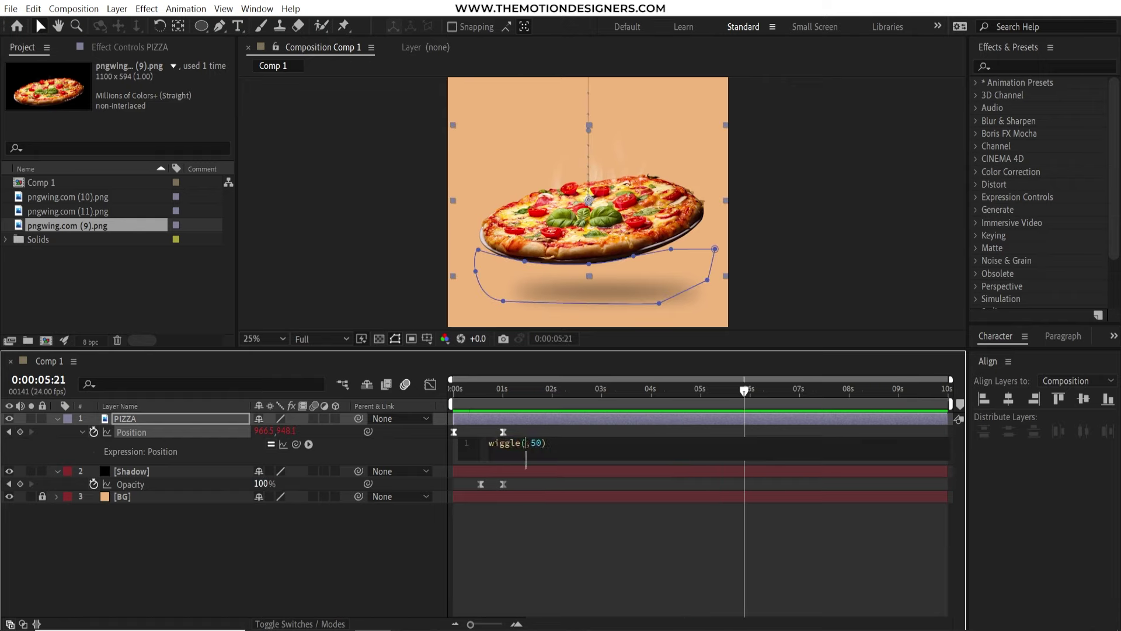
{"action": "type", "text": "1"}
{"action": "left_click", "coordinate": [547, 470]}
{"action": "key", "text": "space"}
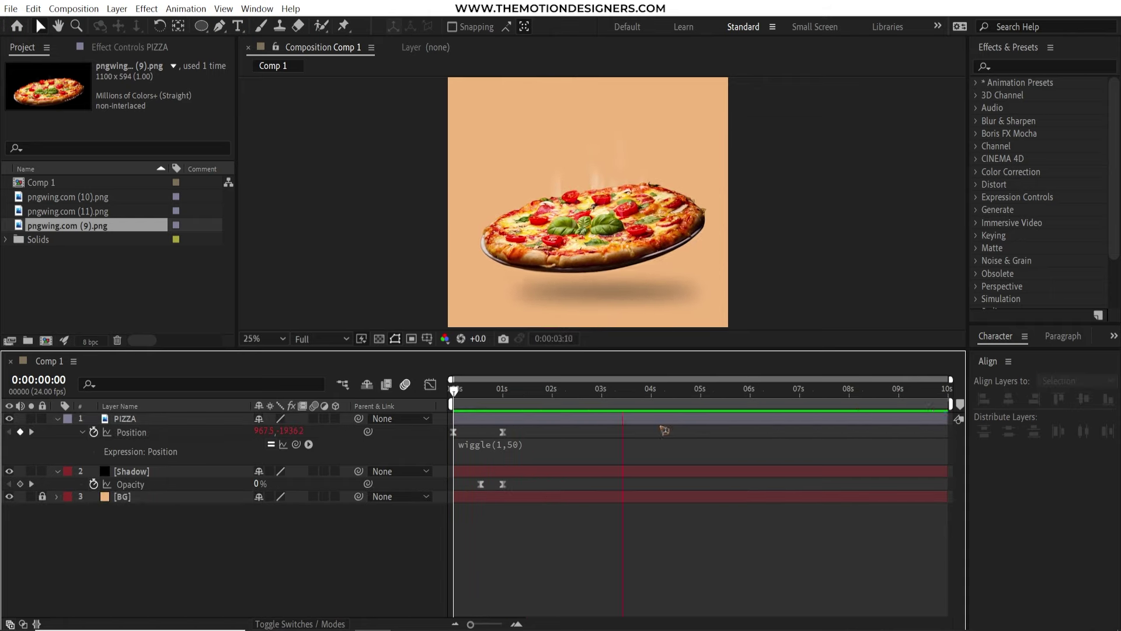
{"action": "key", "text": "space"}
Change the expression to wiggle(.5,80) and preview the slower, wider float
{"action": "left_click", "coordinate": [529, 451]}
{"action": "left_click", "coordinate": [532, 483]}
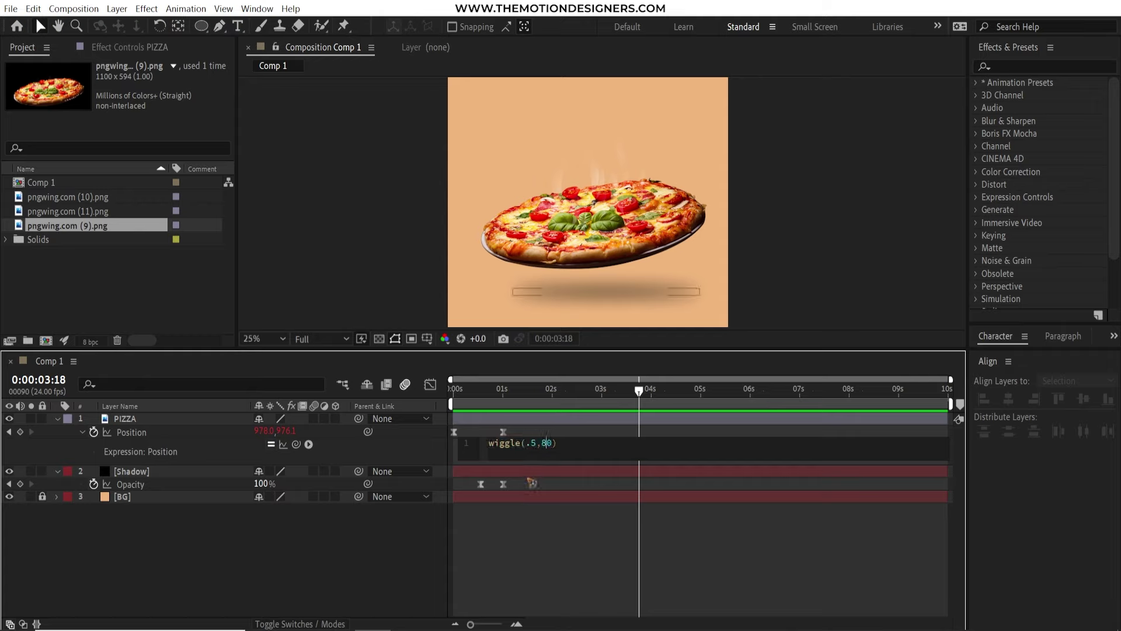
{"action": "left_click", "coordinate": [590, 404]}
{"action": "key", "text": "Home"}
{"action": "key", "text": "space"}
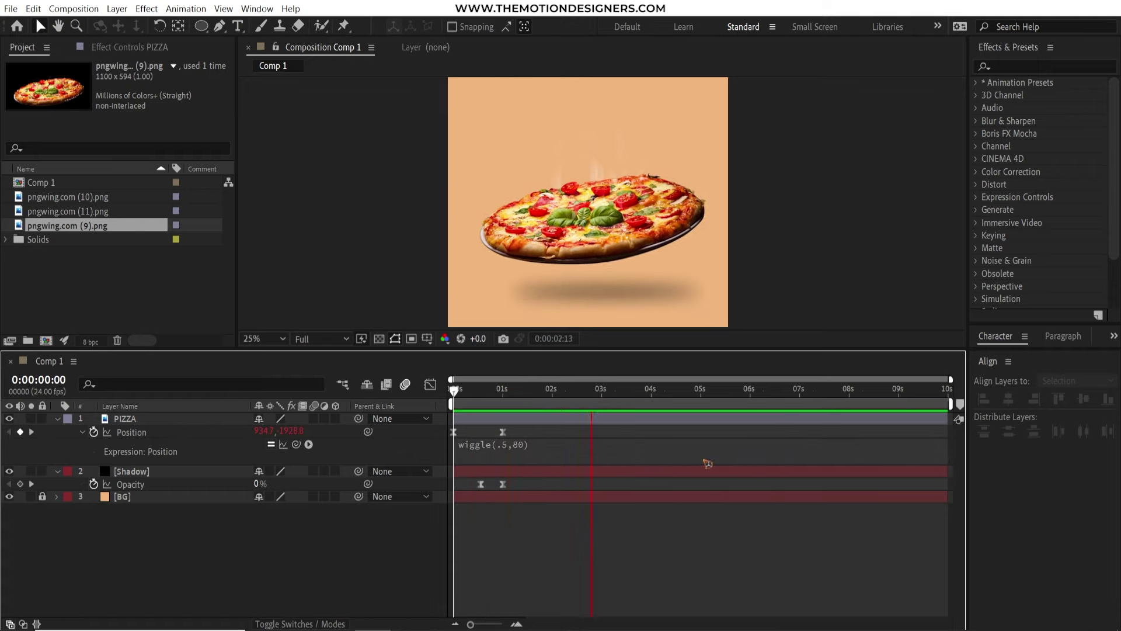
Keyframe Shadow's Opacity at 58% and 56% early on, then vary it around four seconds
{"action": "left_click", "coordinate": [708, 467]}
{"action": "left_click_drag", "start_coordinate": [552, 390], "coordinate": [555, 397]}
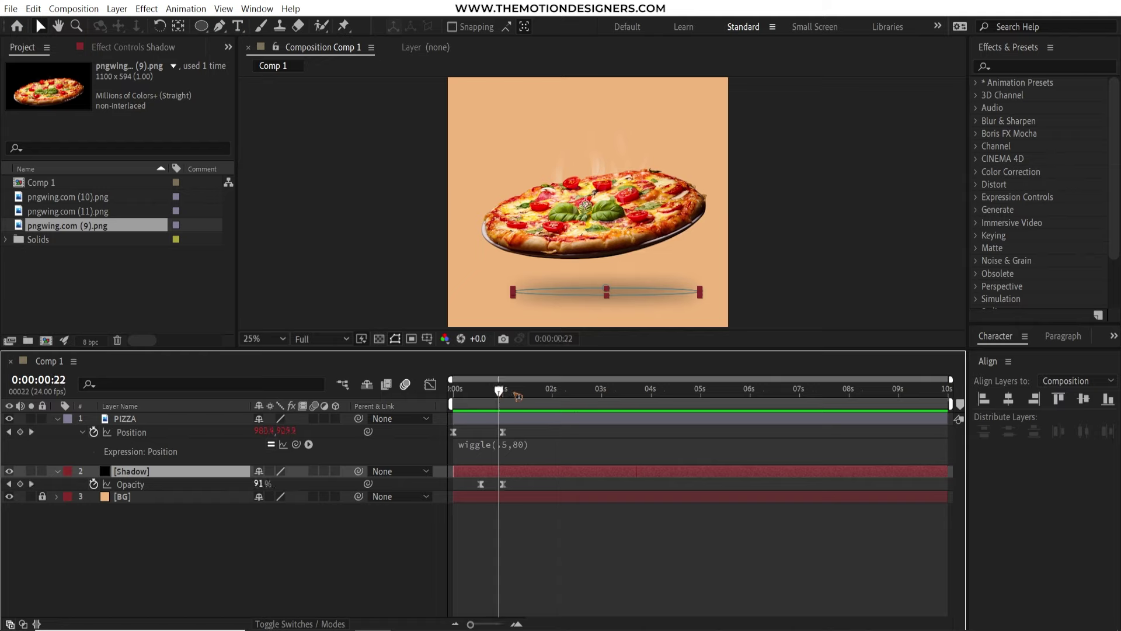
{"action": "left_click_drag", "start_coordinate": [261, 485], "coordinate": [237, 485]}
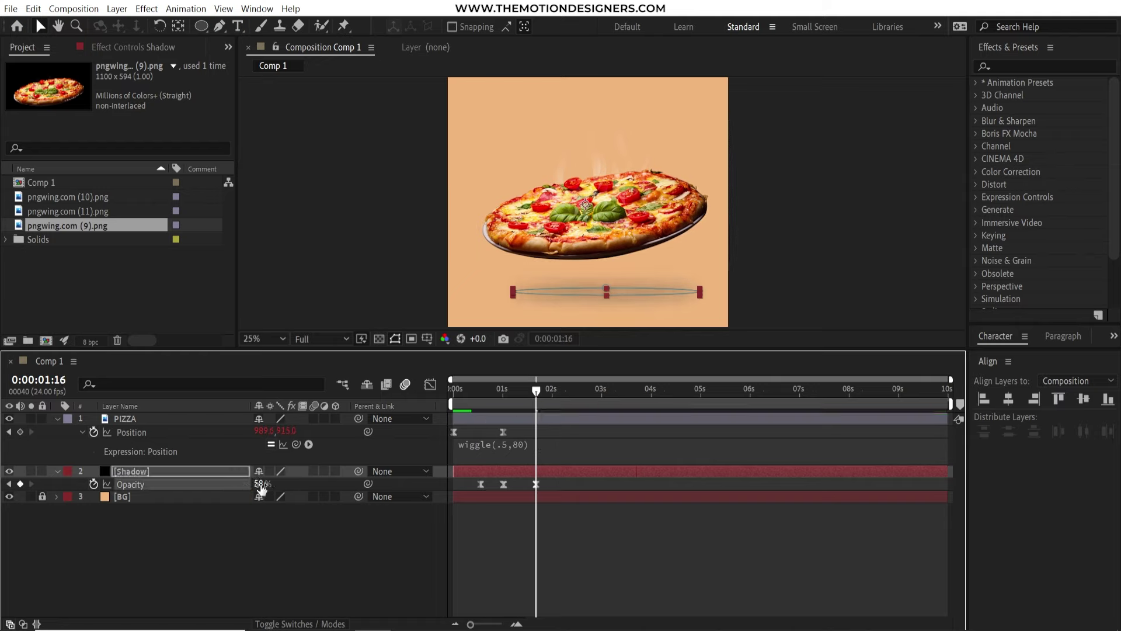
{"action": "key", "text": "space"}
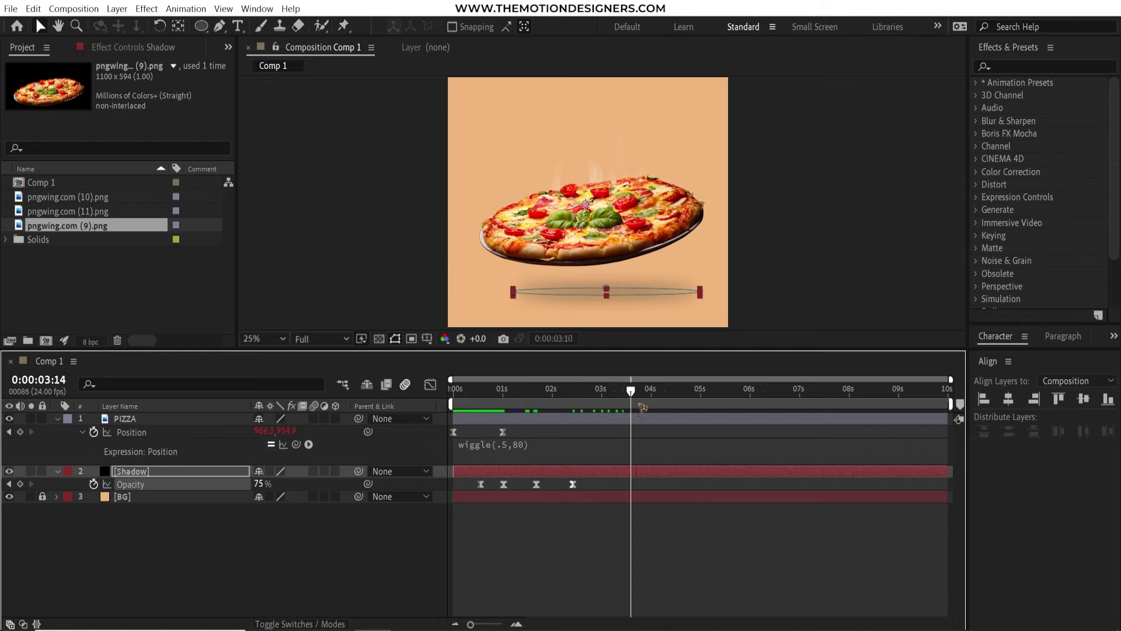
{"action": "mouse_move", "coordinate": [246, 484]}
{"action": "left_mouse_down"}
{"action": "mouse_move", "coordinate": [230, 485]}
{"action": "mouse_move", "coordinate": [251, 484]}
{"action": "left_mouse_up"}
{"action": "left_click_drag", "start_coordinate": [657, 405], "coordinate": [734, 404]}
{"action": "left_click_drag", "start_coordinate": [257, 484], "coordinate": [269, 484]}
{"action": "left_click_drag", "start_coordinate": [734, 404], "coordinate": [765, 404]}
{"action": "left_click_drag", "start_coordinate": [257, 484], "coordinate": [268, 484]}
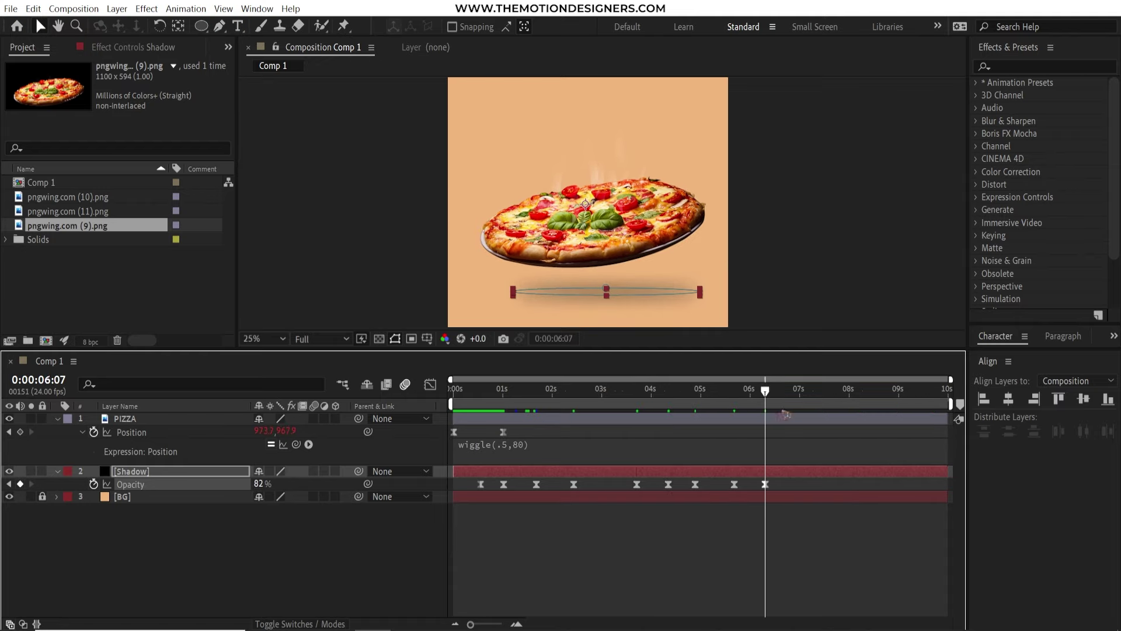
Add later Opacity keyframes at 100%, 24% near nine seconds and 0% at 10s, then preview
{"action": "left_click_drag", "start_coordinate": [765, 404], "coordinate": [806, 404]}
{"action": "left_click_drag", "start_coordinate": [257, 484], "coordinate": [269, 484]}
{"action": "left_click_drag", "start_coordinate": [806, 404], "coordinate": [845, 404]}
{"action": "left_click_drag", "start_coordinate": [260, 485], "coordinate": [271, 484]}
{"action": "left_click_drag", "start_coordinate": [845, 404], "coordinate": [874, 404]}
{"action": "left_click_drag", "start_coordinate": [257, 485], "coordinate": [269, 484]}
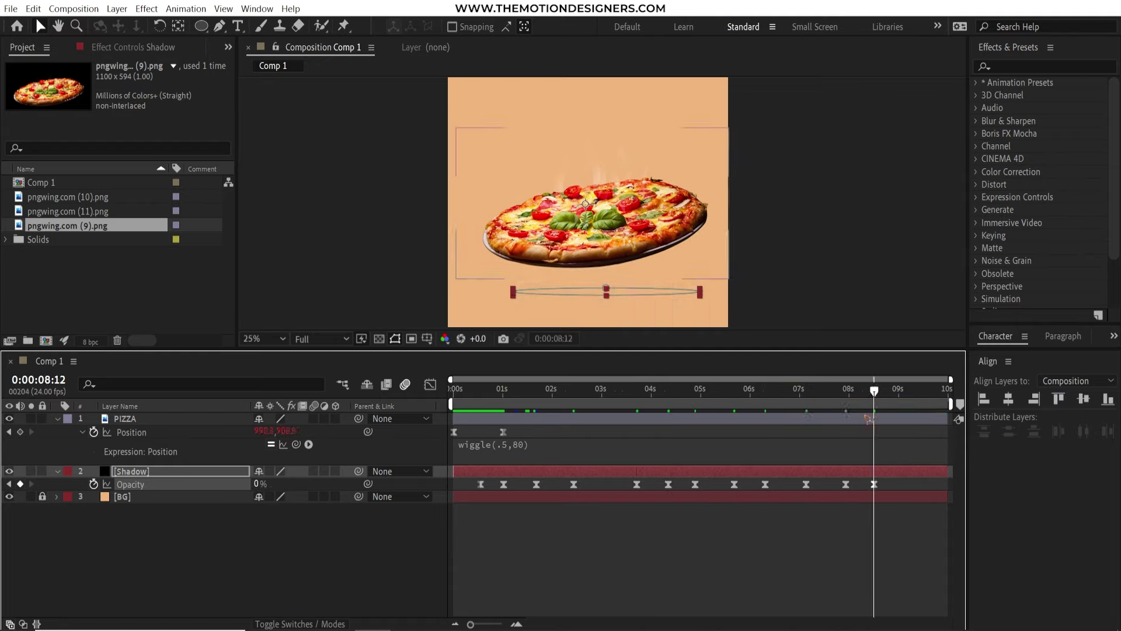
{"action": "left_click_drag", "start_coordinate": [874, 404], "coordinate": [929, 404]}
{"action": "left_click_drag", "start_coordinate": [873, 484], "coordinate": [909, 484]}
{"action": "left_click_drag", "start_coordinate": [909, 390], "coordinate": [947, 391]}
{"action": "left_click_drag", "start_coordinate": [259, 484], "coordinate": [245, 484]}
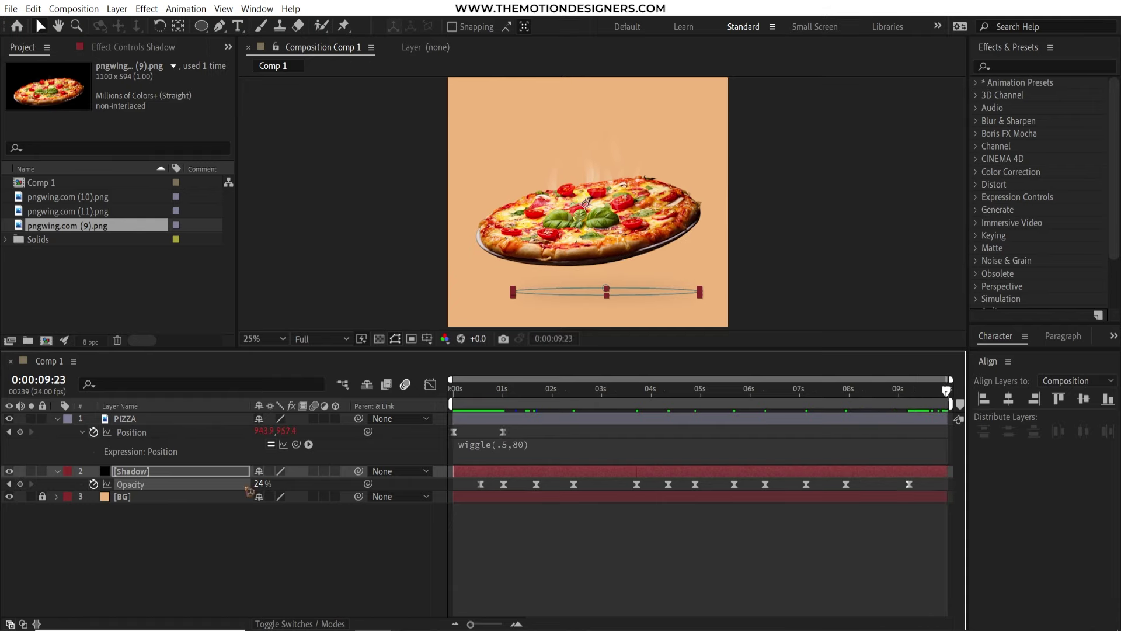
{"action": "key", "text": "Home"}
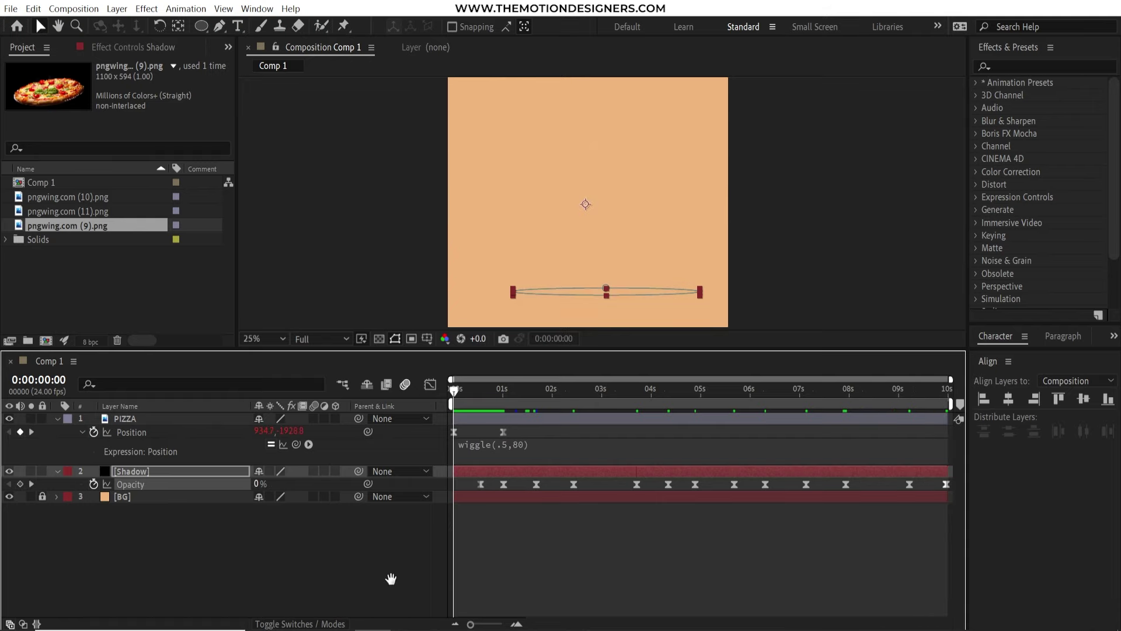
{"action": "key", "text": "space"}
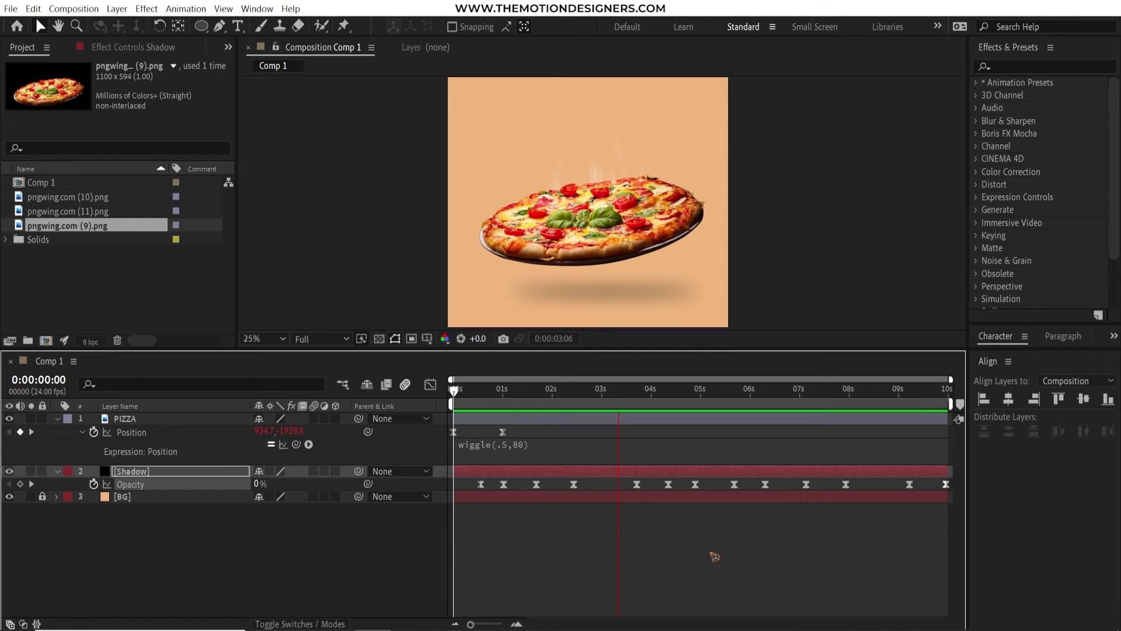
Add the whole-tomato image pngwing.com (11).png, shrink it, and place it above the frame's top-left corner
{"action": "left_click", "coordinate": [57, 418]}
{"action": "left_click_drag", "start_coordinate": [366, 353], "coordinate": [366, 365]}
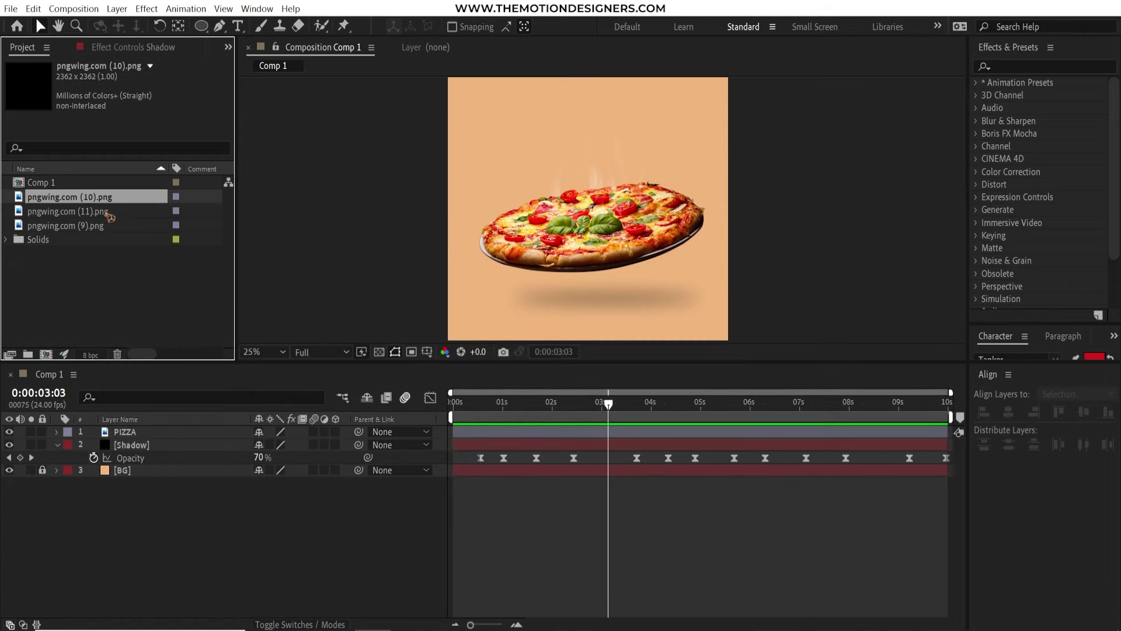
{"action": "left_click", "coordinate": [88, 197]}
{"action": "left_click", "coordinate": [98, 212]}
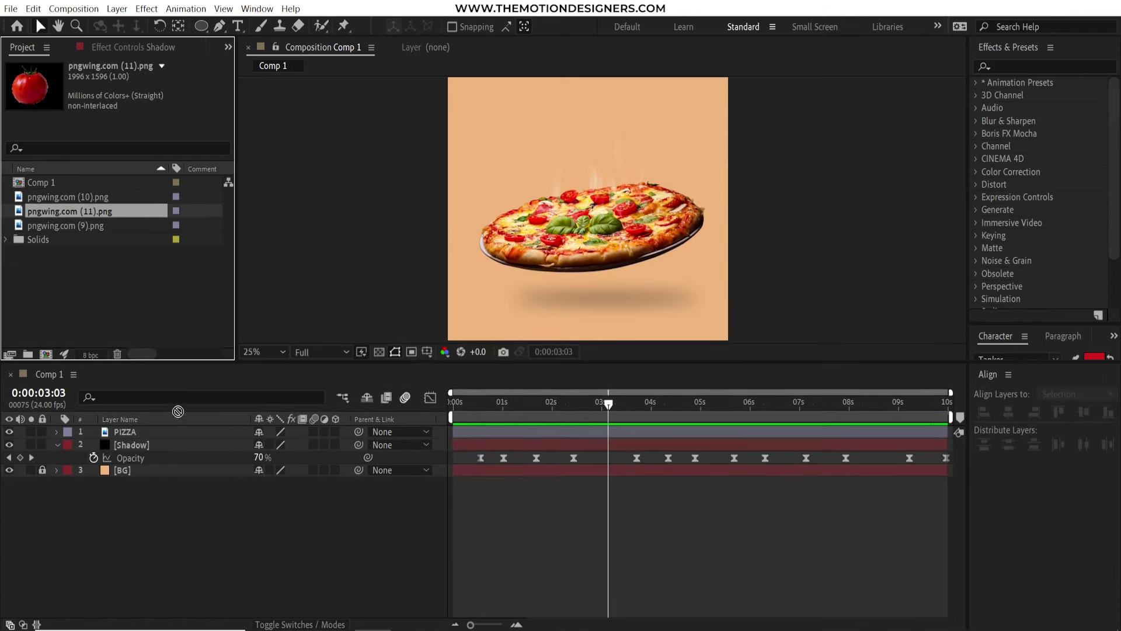
{"action": "left_click_drag", "start_coordinate": [178, 412], "coordinate": [182, 433]}
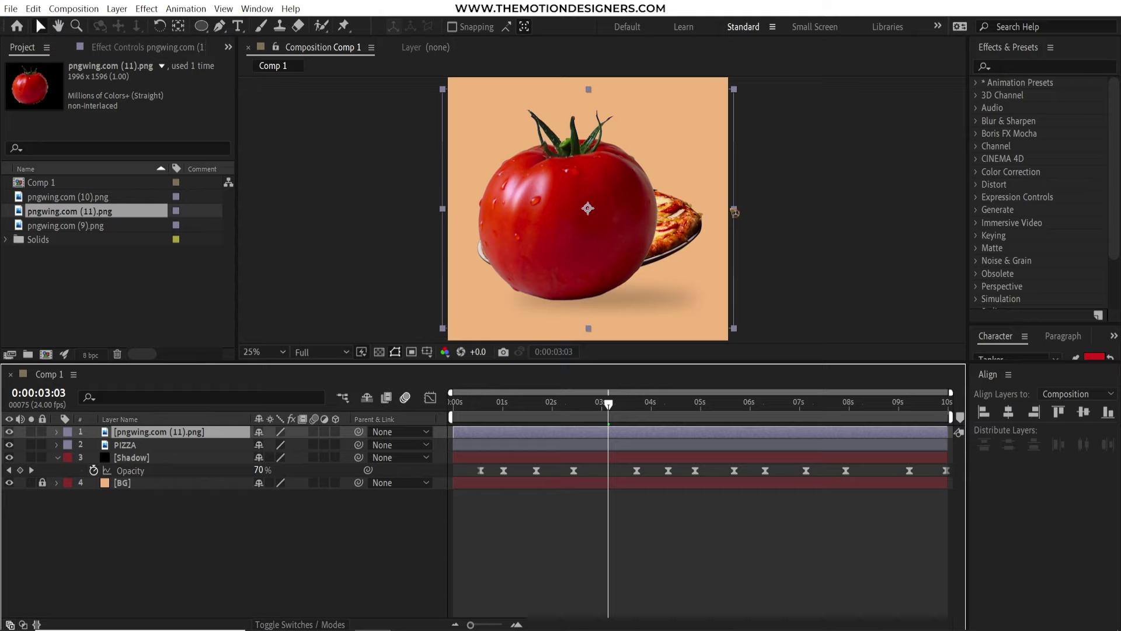
{"action": "left_click_drag", "start_coordinate": [734, 212], "coordinate": [544, 167]}
{"action": "key", "text": "comma"}
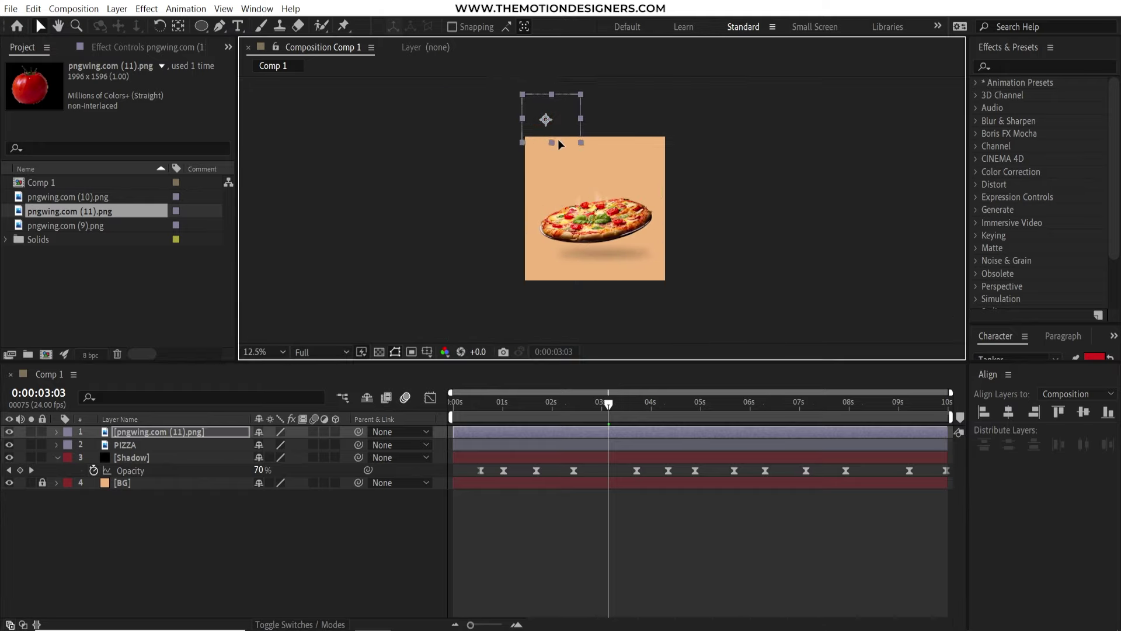
{"action": "left_click_drag", "start_coordinate": [580, 400], "coordinate": [507, 402]}
Keyframe the tomato's Position and Rotation so it falls into frame spinning, then duplicate the layer
{"action": "key", "text": "alt+shift+p"}
{"action": "key", "text": "alt+shift+r"}
{"action": "left_click_drag", "start_coordinate": [546, 119], "coordinate": [546, 135]}
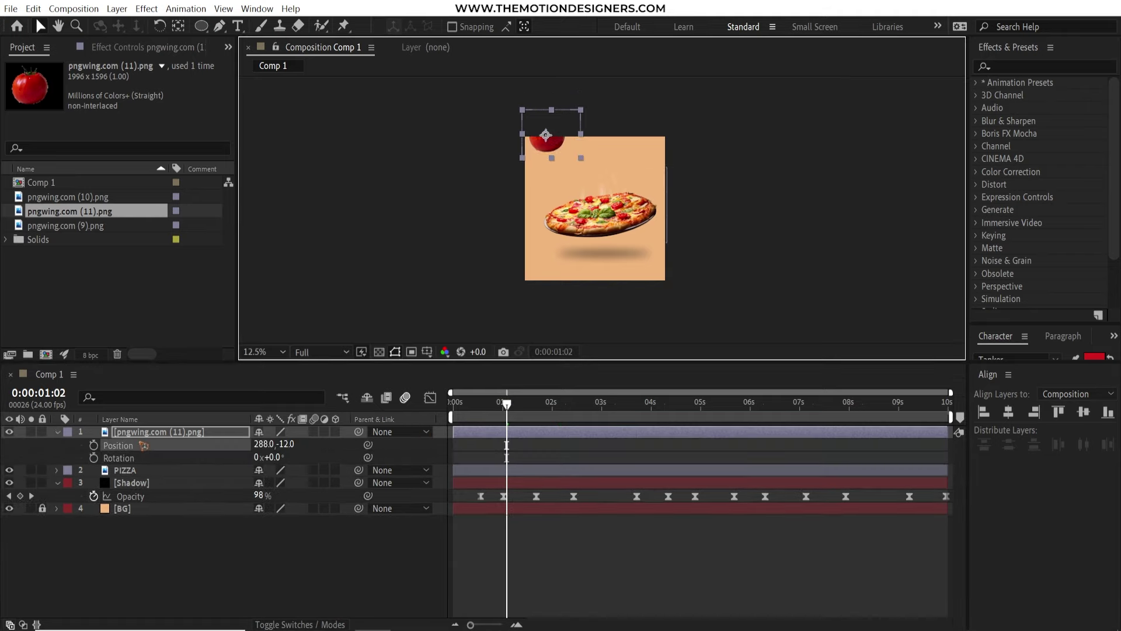
{"action": "left_click", "coordinate": [140, 484], "text": "ctrl"}
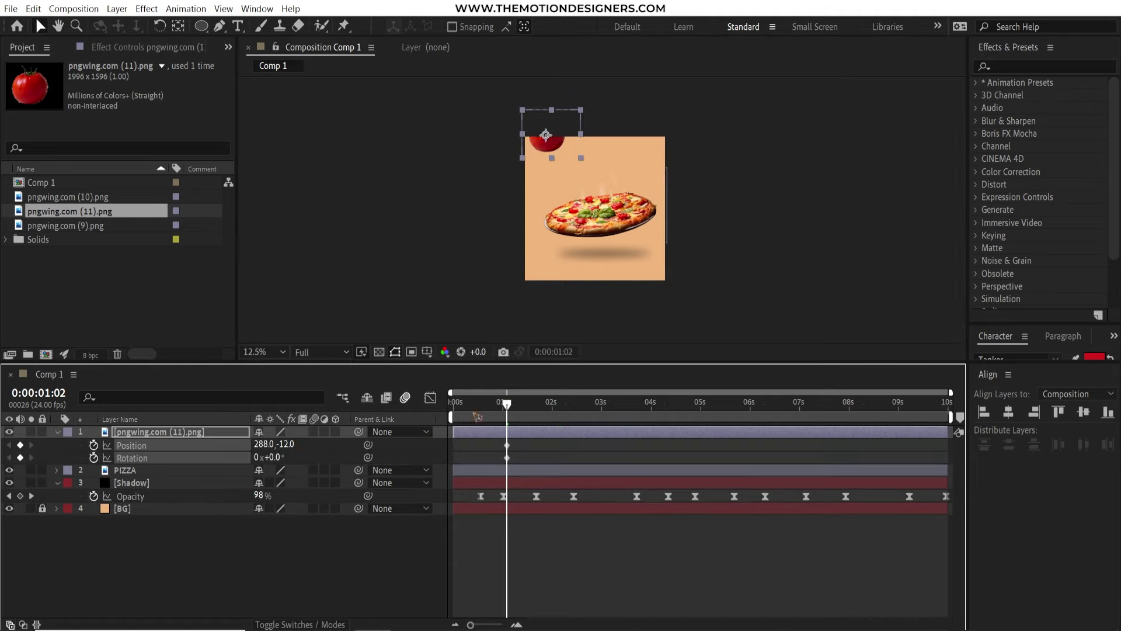
{"action": "key", "text": "Home"}
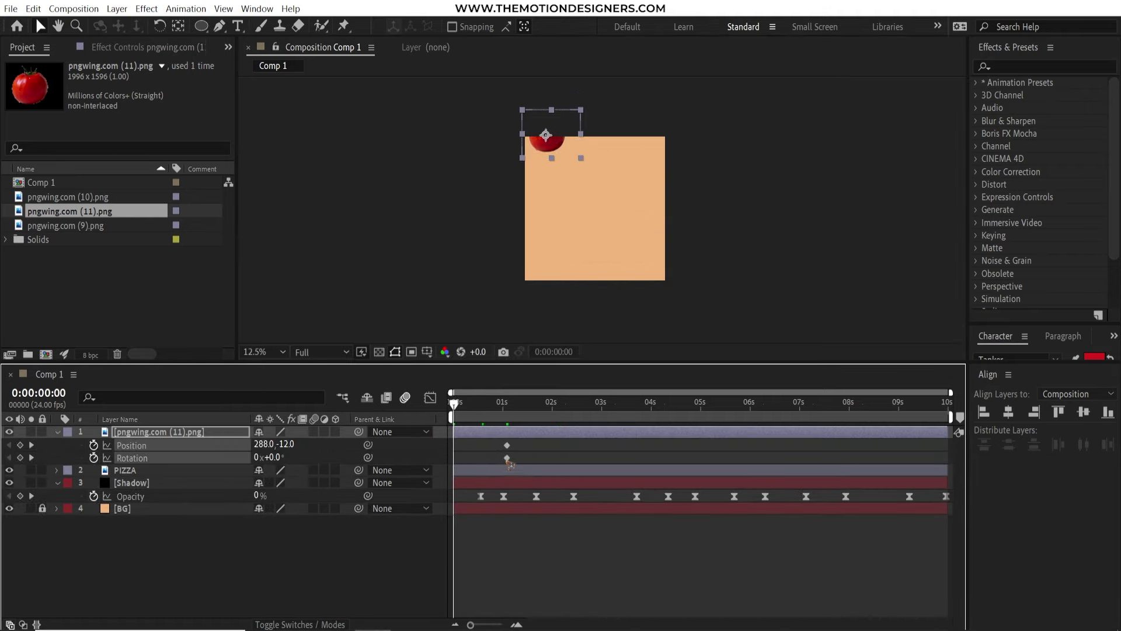
{"action": "left_click_drag", "start_coordinate": [459, 404], "coordinate": [946, 403]}
{"action": "left_click_drag", "start_coordinate": [285, 448], "coordinate": [534, 453]}
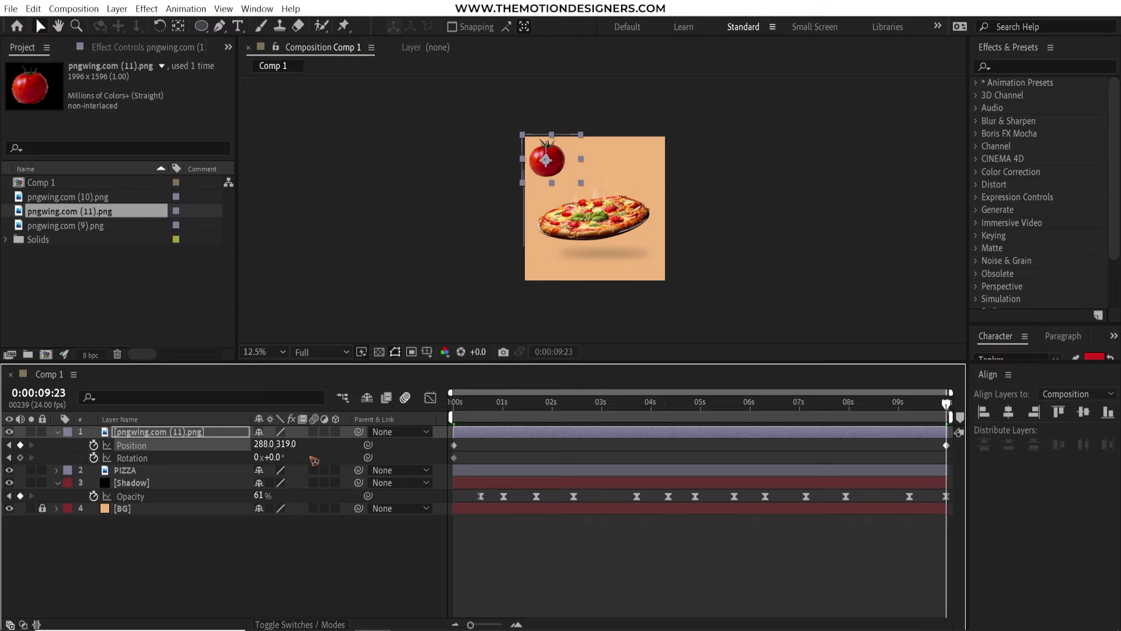
{"action": "left_click_drag", "start_coordinate": [273, 458], "coordinate": [365, 462]}
{"action": "key", "text": "ctrl+d"}
{"action": "key", "text": "space"}
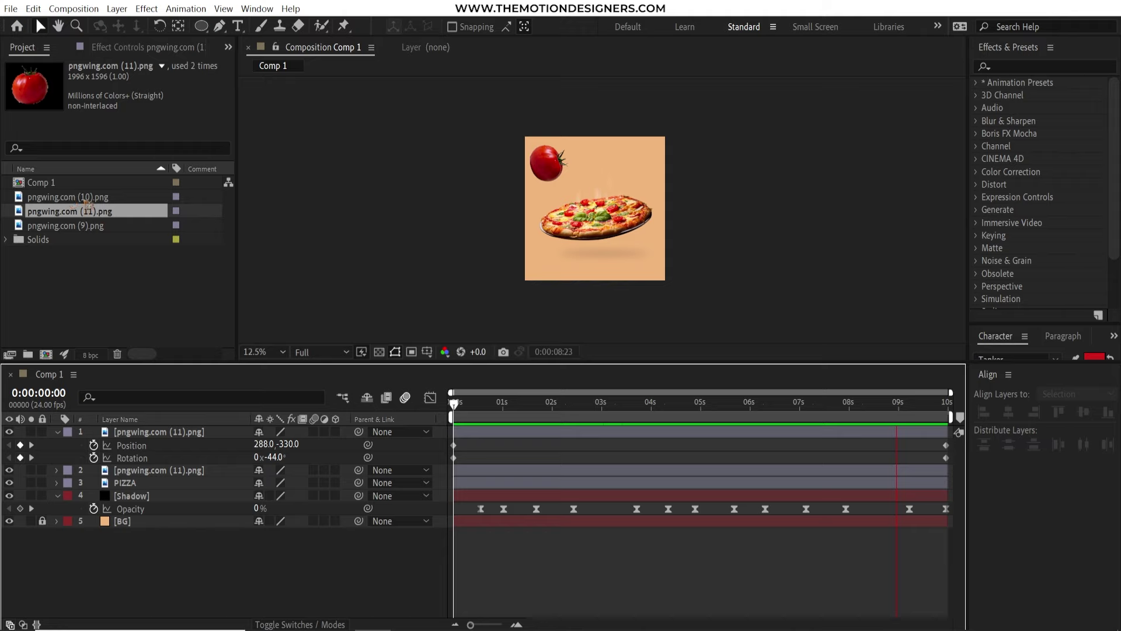
Add a small tomato slice at the top-right and set its starting position and tilt
{"action": "left_click_drag", "start_coordinate": [84, 200], "coordinate": [196, 424]}
{"action": "left_click_drag", "start_coordinate": [690, 300], "coordinate": [681, 173]}
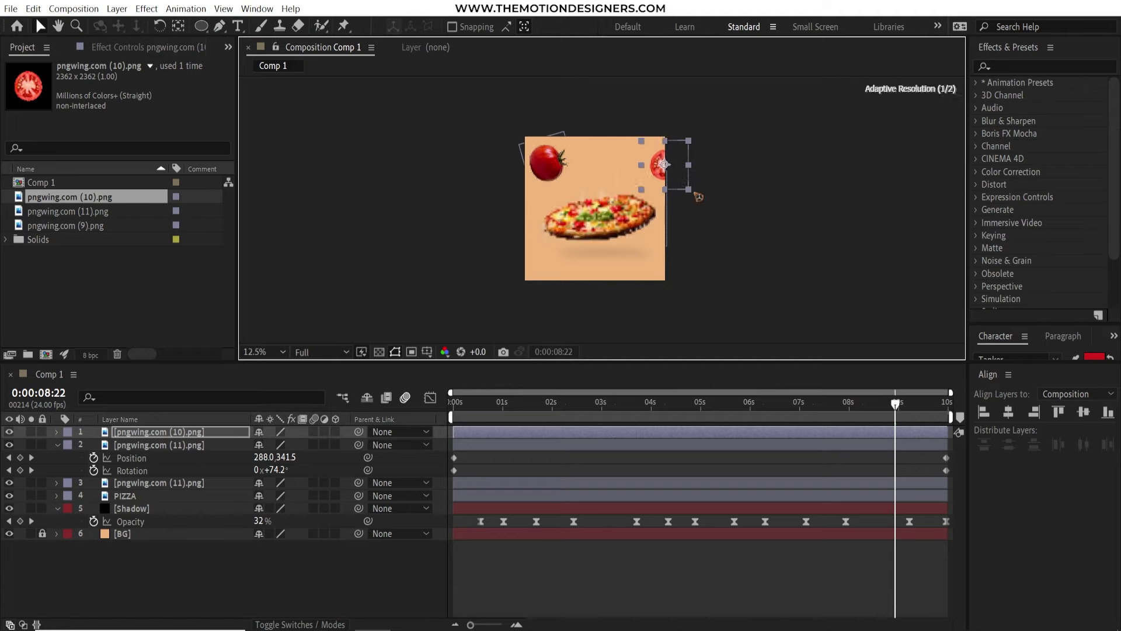
{"action": "left_click_drag", "start_coordinate": [896, 403], "coordinate": [453, 403]}
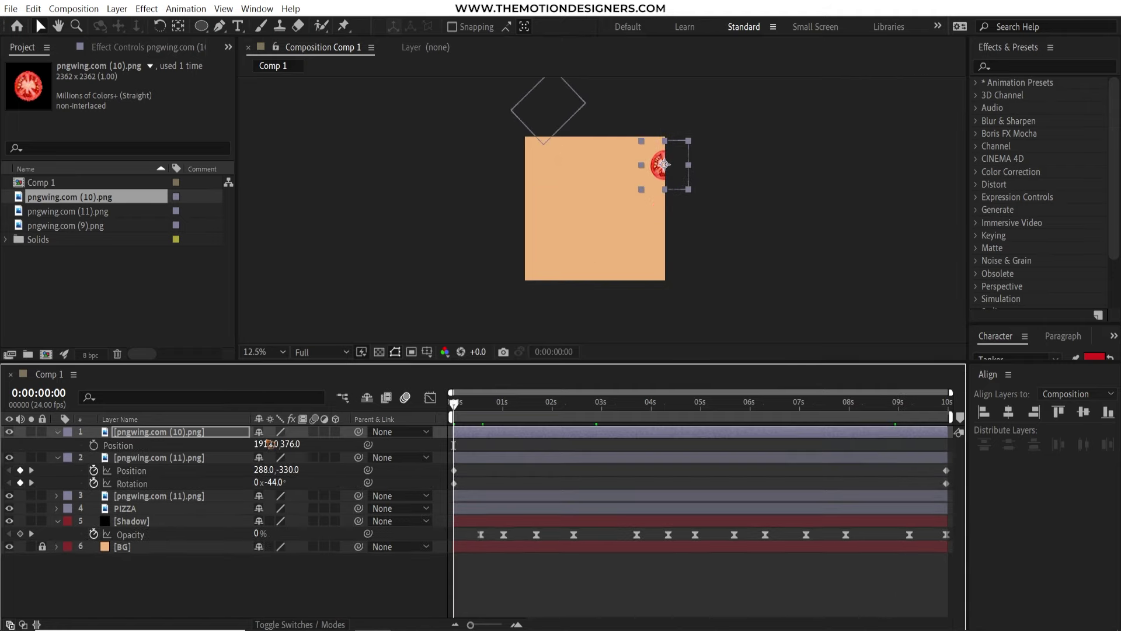
{"action": "key", "text": "p"}
{"action": "key", "text": "shift+r"}
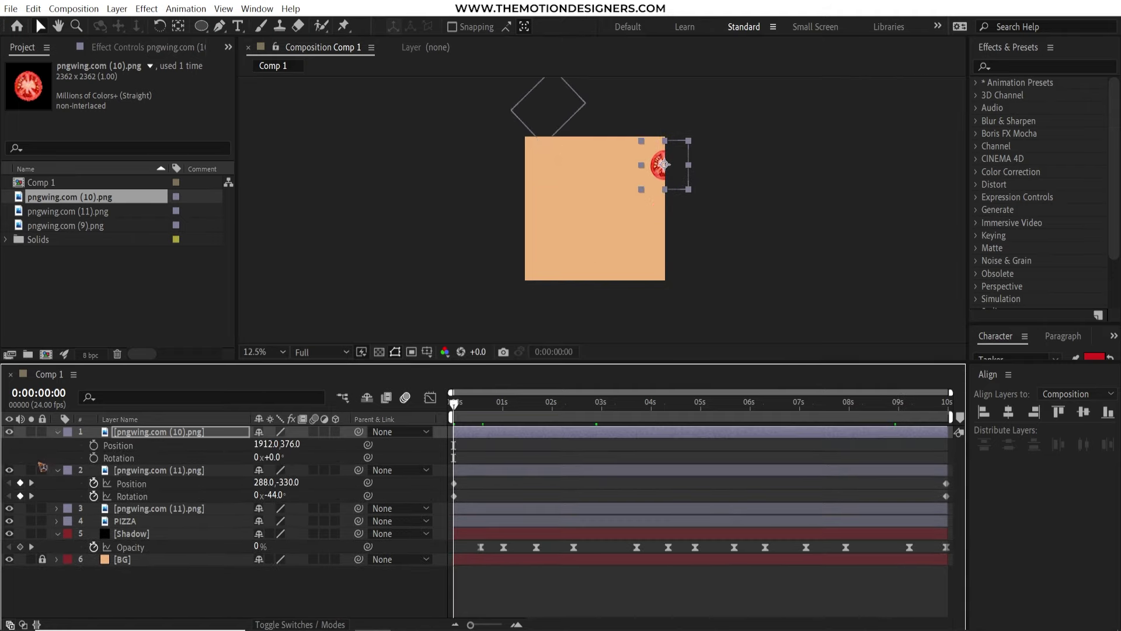
{"action": "left_click_drag", "start_coordinate": [289, 444], "coordinate": [226, 446]}
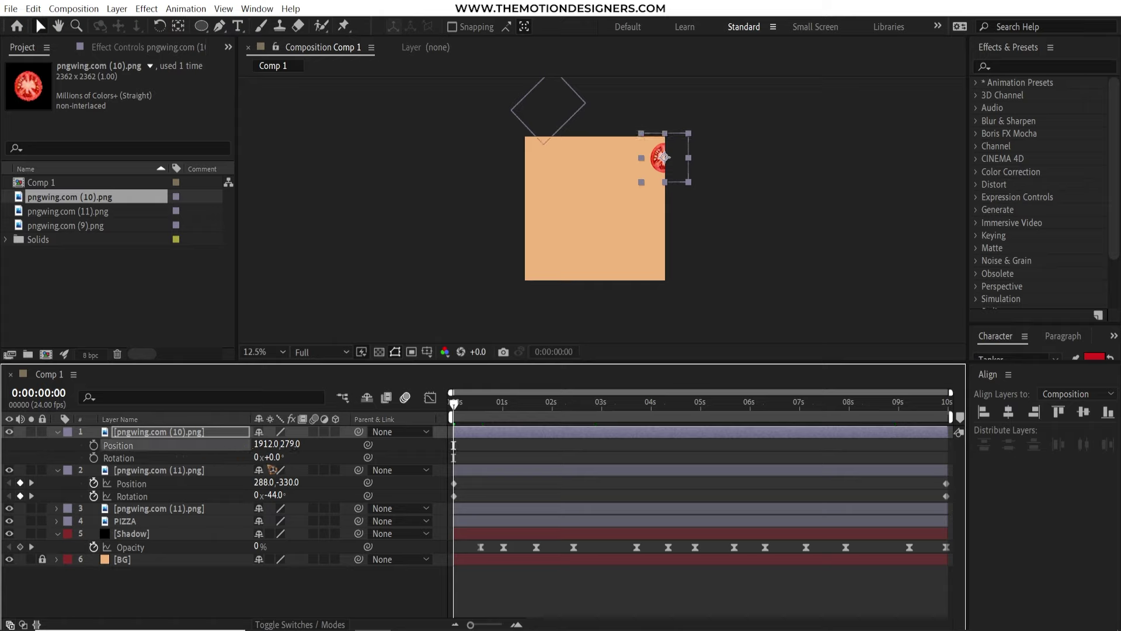
{"action": "left_click_drag", "start_coordinate": [688, 175], "coordinate": [683, 174]}
{"action": "left_click_drag", "start_coordinate": [272, 457], "coordinate": [225, 457]}
Keyframe the slice to drift lower and spin by the end of the composition
{"action": "left_click", "coordinate": [93, 445]}
{"action": "left_click", "coordinate": [93, 458]}
{"action": "key", "text": "End"}
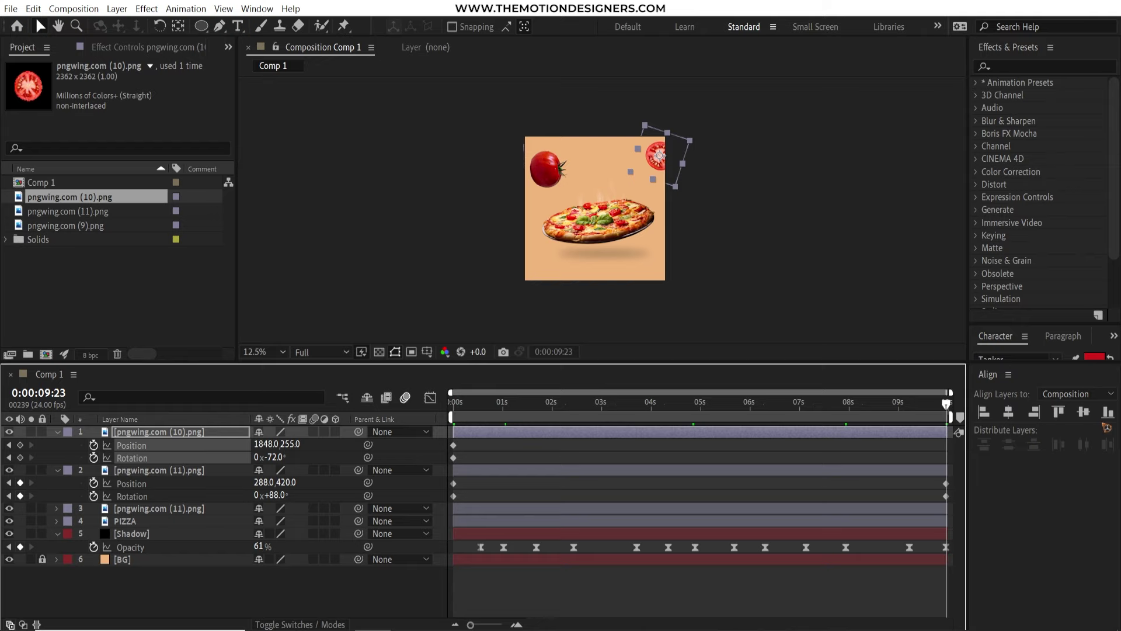
{"action": "left_click_drag", "start_coordinate": [674, 176], "coordinate": [676, 209]}
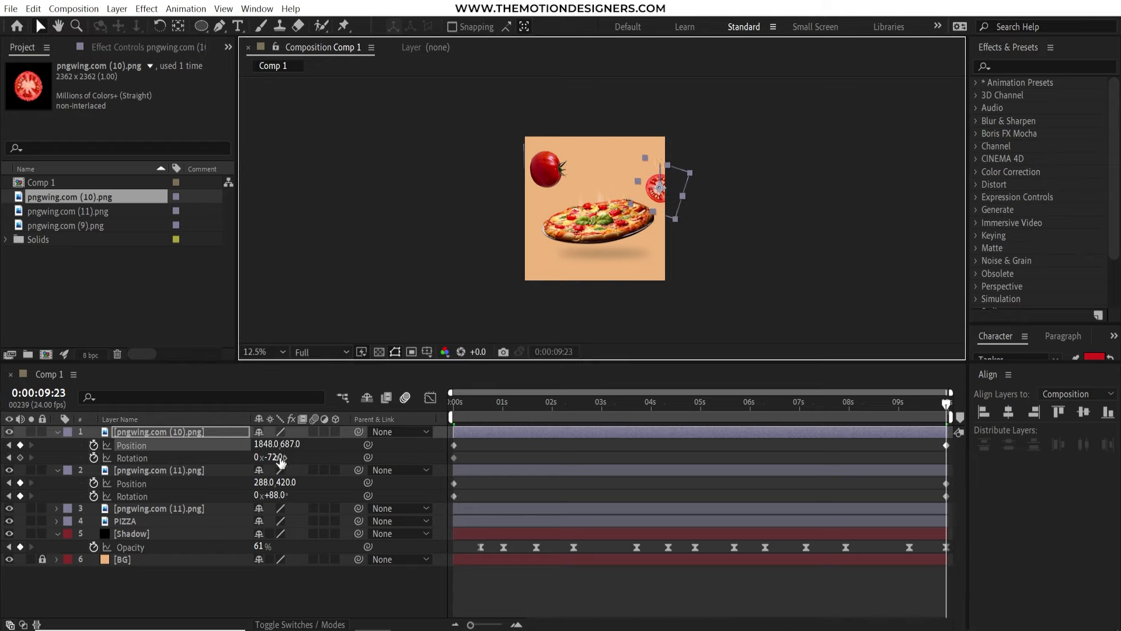
{"action": "left_click_drag", "start_coordinate": [280, 461], "coordinate": [303, 461]}
{"action": "key", "text": "space"}
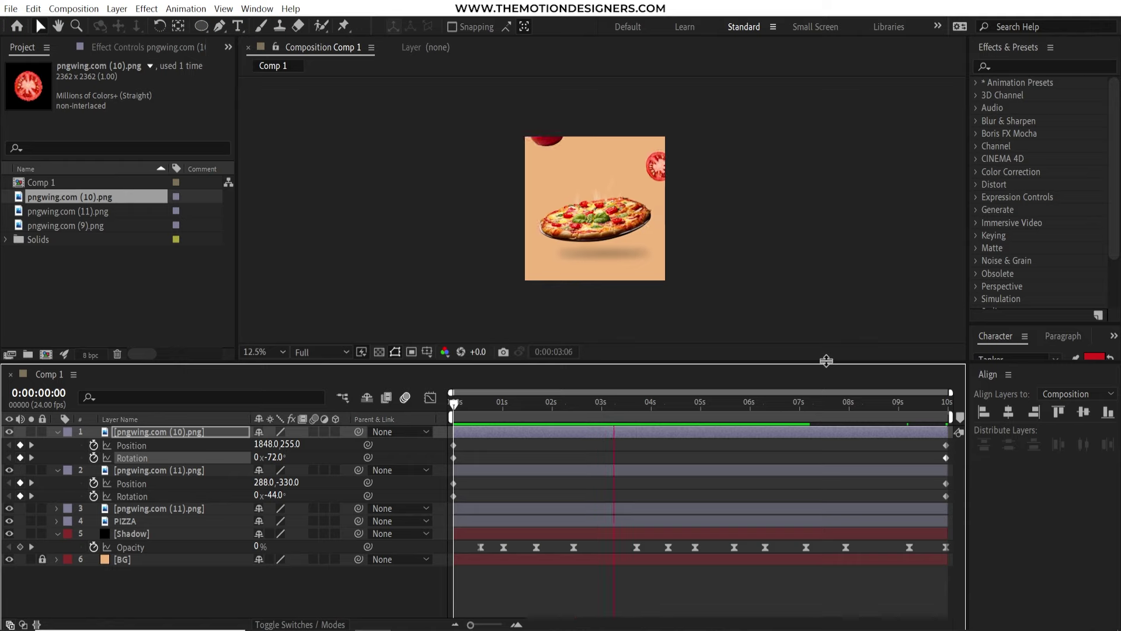
{"action": "left_click", "coordinate": [58, 432]}
Add another whole tomato and paste the drifting, spinning keyframes onto it
{"action": "left_click", "coordinate": [58, 444]}
{"action": "left_click_drag", "start_coordinate": [70, 211], "coordinate": [152, 433]}
{"action": "key", "text": "ctrl+v"}
{"action": "key", "text": "Home"}
{"action": "key", "text": "End"}
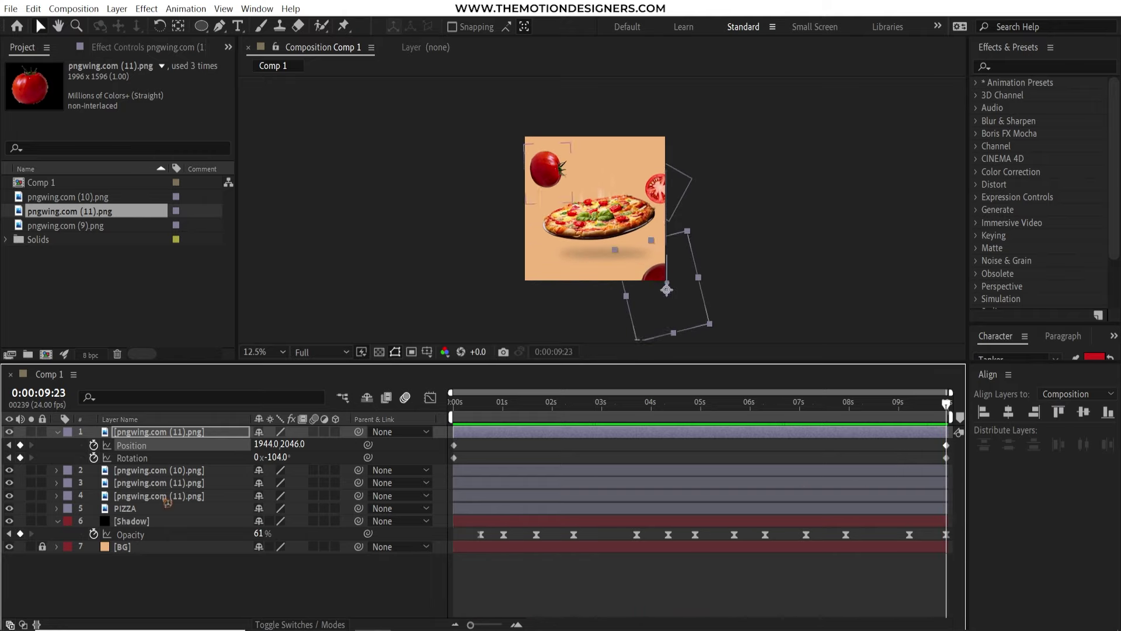
{"action": "key", "text": "space"}
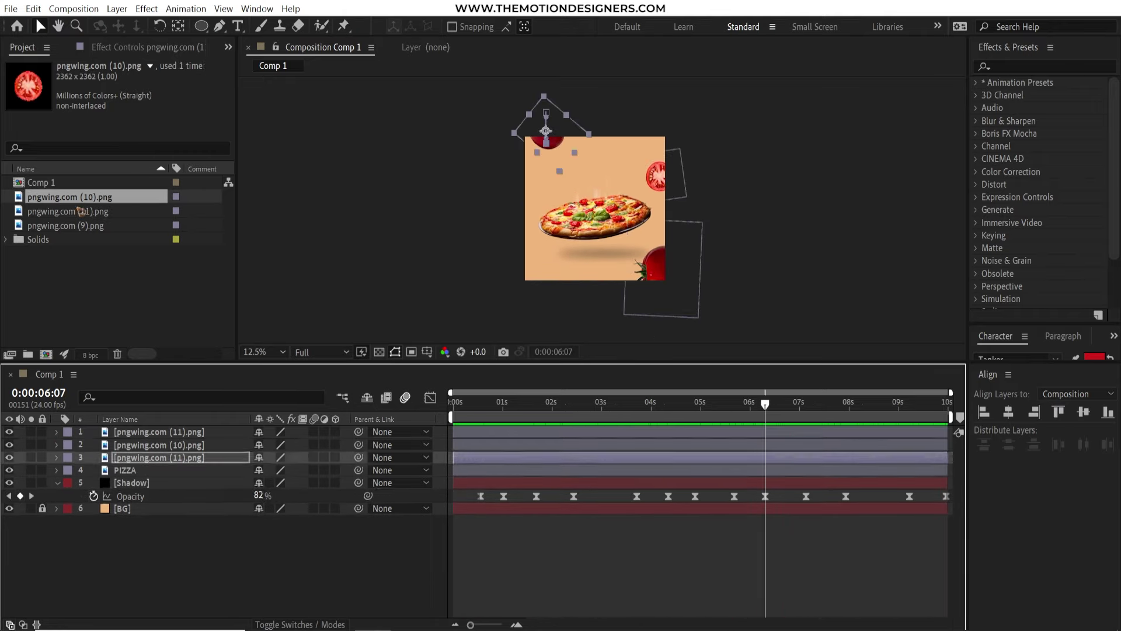
Add a second tomato slice beside the pizza with the same pasted animation
{"action": "left_click_drag", "start_coordinate": [70, 197], "coordinate": [152, 433]}
{"action": "key", "text": "ctrl+v"}
{"action": "key", "text": "Home"}
{"action": "key", "text": "End"}
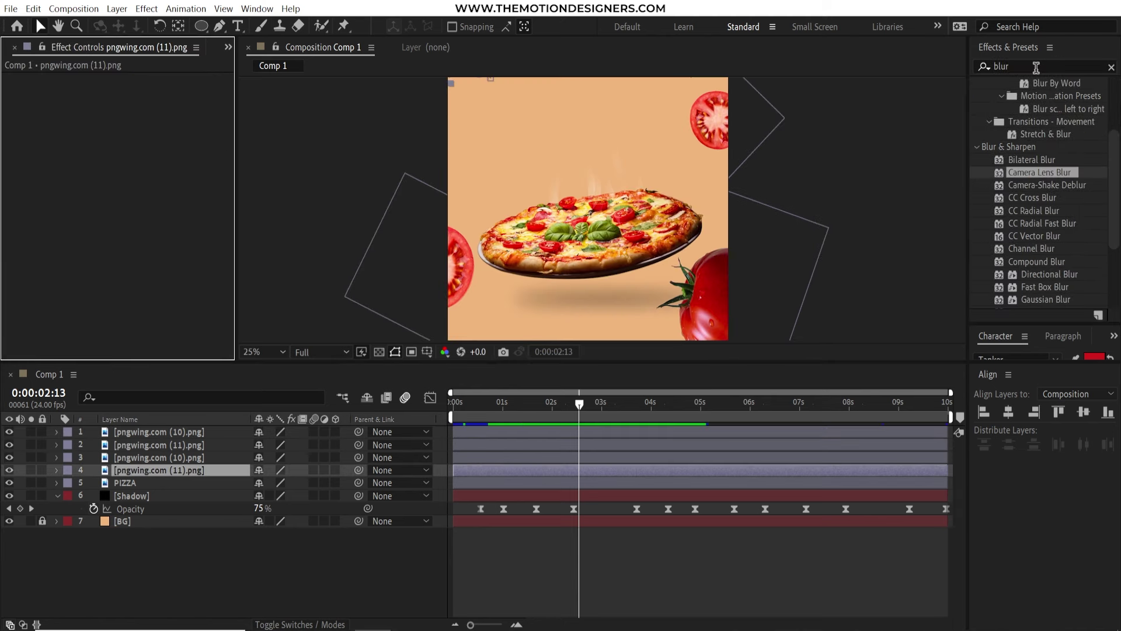
Apply Gaussian Blur to the first tomato layer and raise its Blurriness
{"action": "left_click", "coordinate": [1036, 67]}
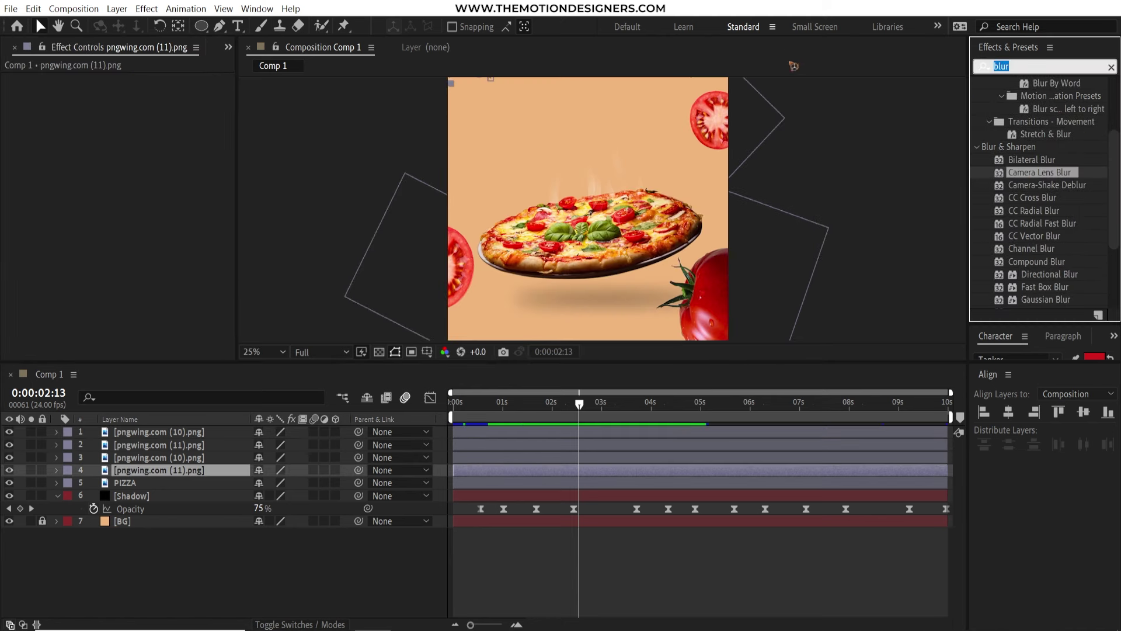
{"action": "left_click_drag", "start_coordinate": [1045, 300], "coordinate": [189, 469]}
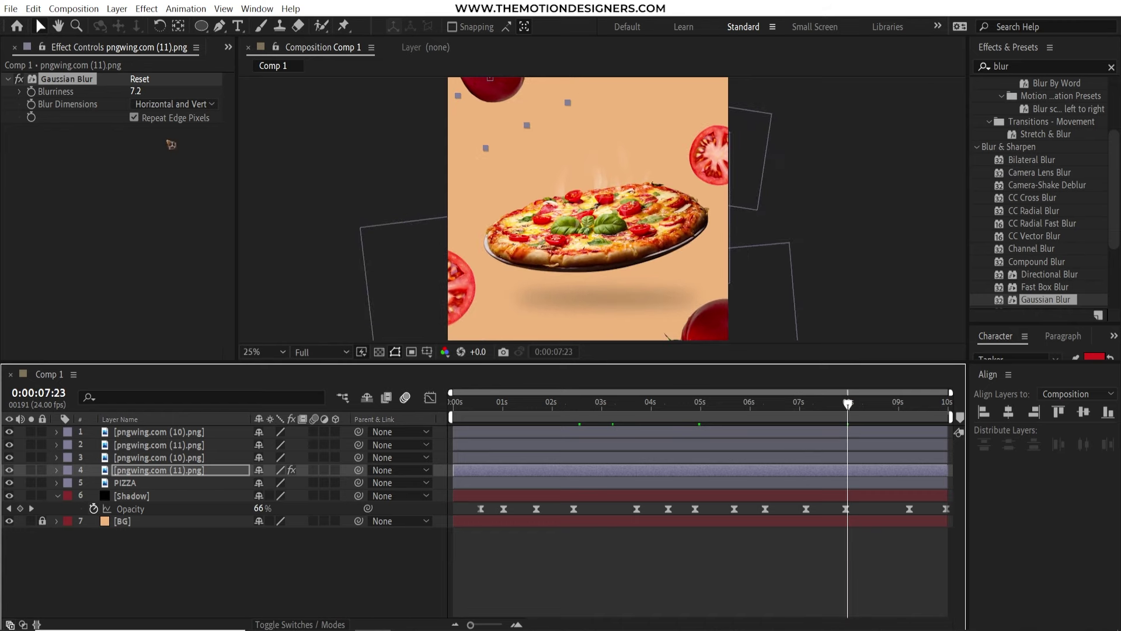
{"action": "left_click_drag", "start_coordinate": [135, 92], "coordinate": [143, 94]}
{"action": "key", "text": "period"}
{"action": "key", "text": "period"}
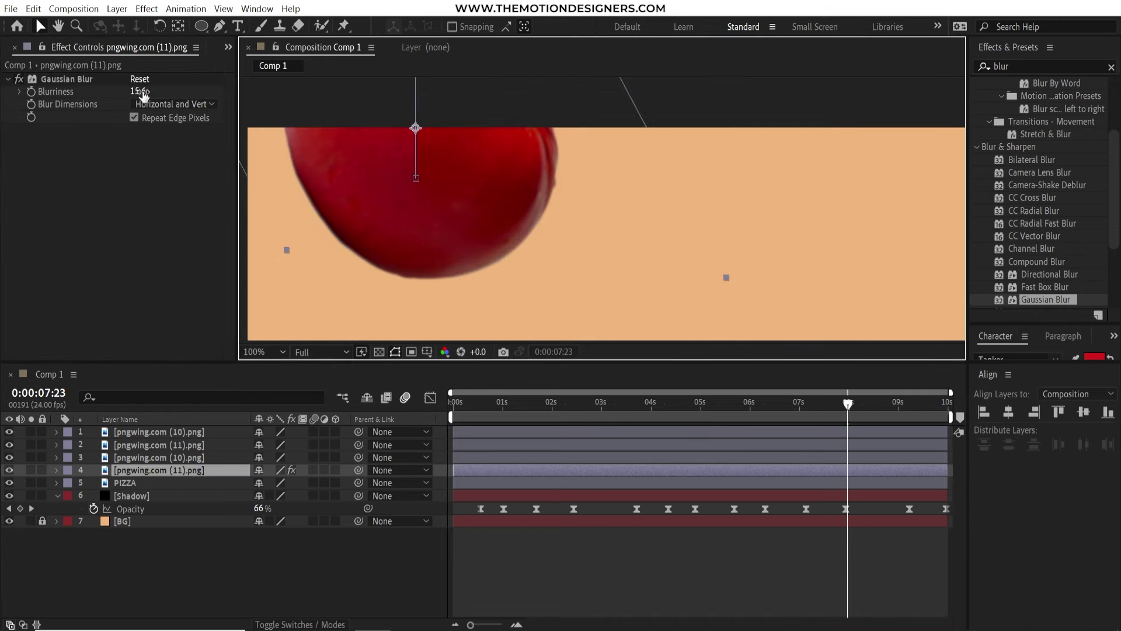
{"action": "key", "text": "comma"}
{"action": "key", "text": "comma"}
Give the remaining three tomato layers Gaussian Blur too, then preview the blurred animation
{"action": "key", "text": "ctrl+Up"}
{"action": "key", "text": "ctrl+alt+shift+e"}
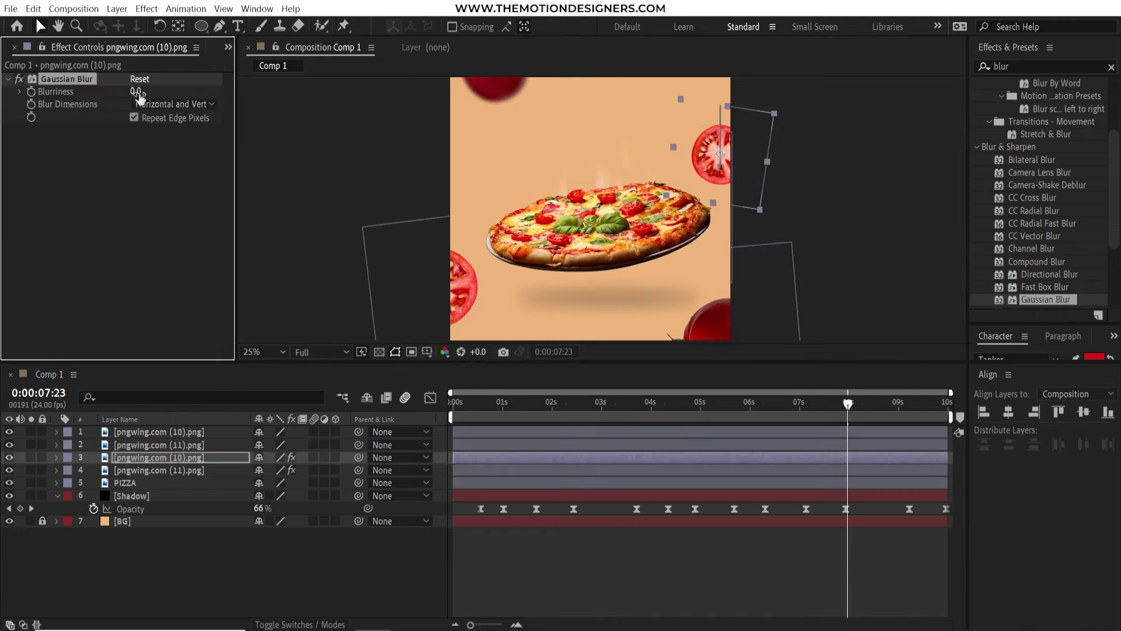
{"action": "key", "text": "ctrl+Up"}
{"action": "key", "text": "ctrl+alt+shift+e"}
{"action": "left_click", "coordinate": [134, 117]}
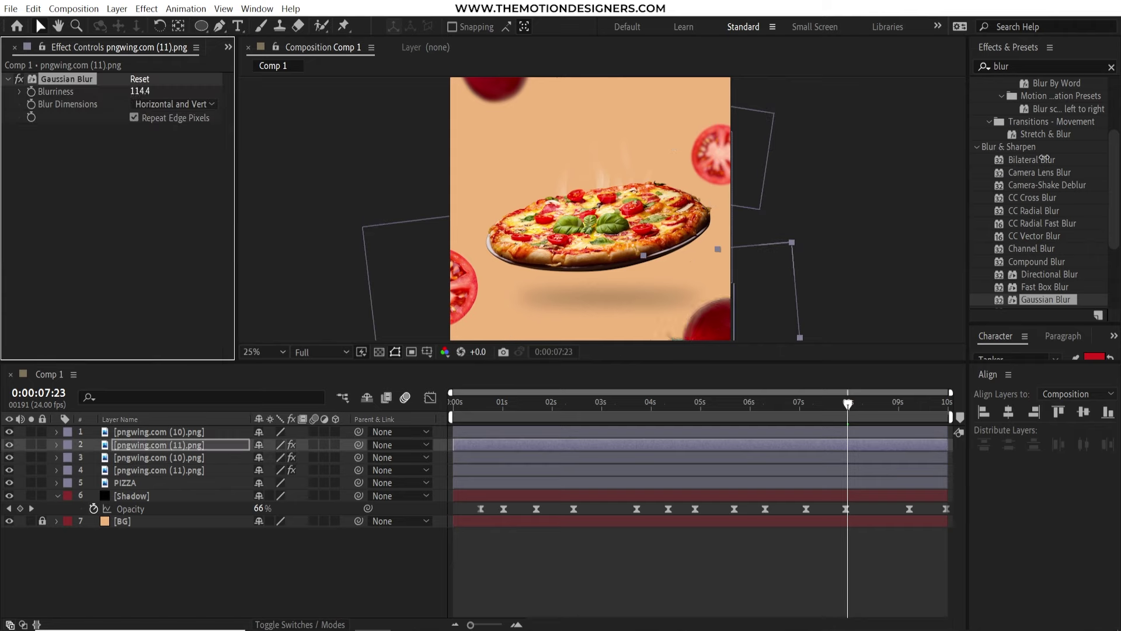
{"action": "left_click_drag", "start_coordinate": [1045, 299], "coordinate": [181, 435]}
{"action": "key", "text": "comma"}
{"action": "key", "text": "space"}
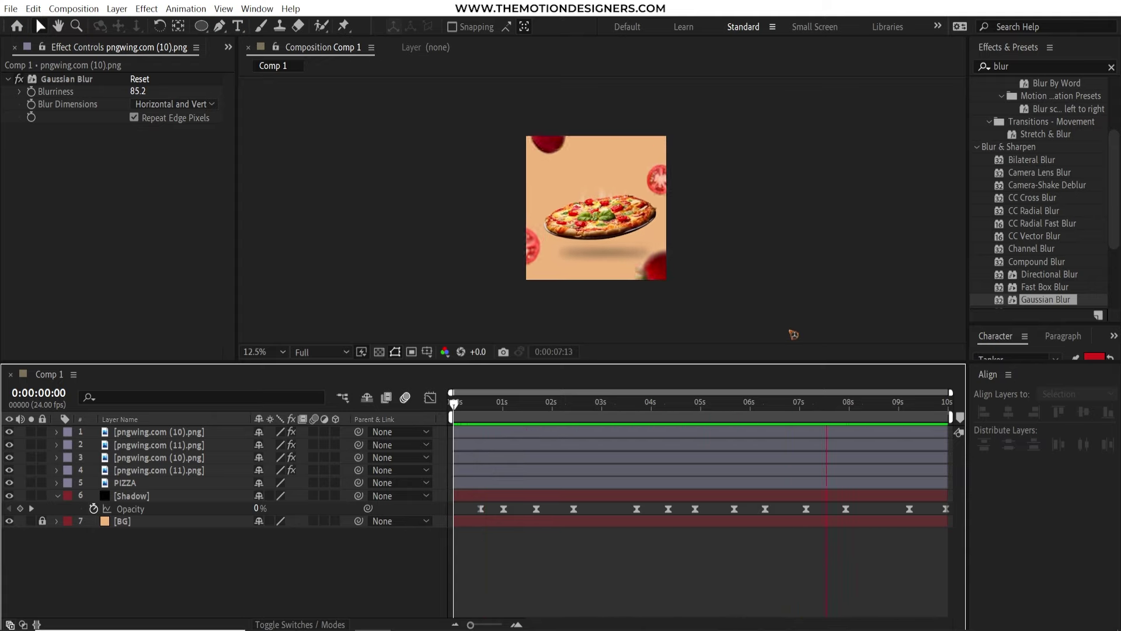
{"action": "key", "text": "space"}
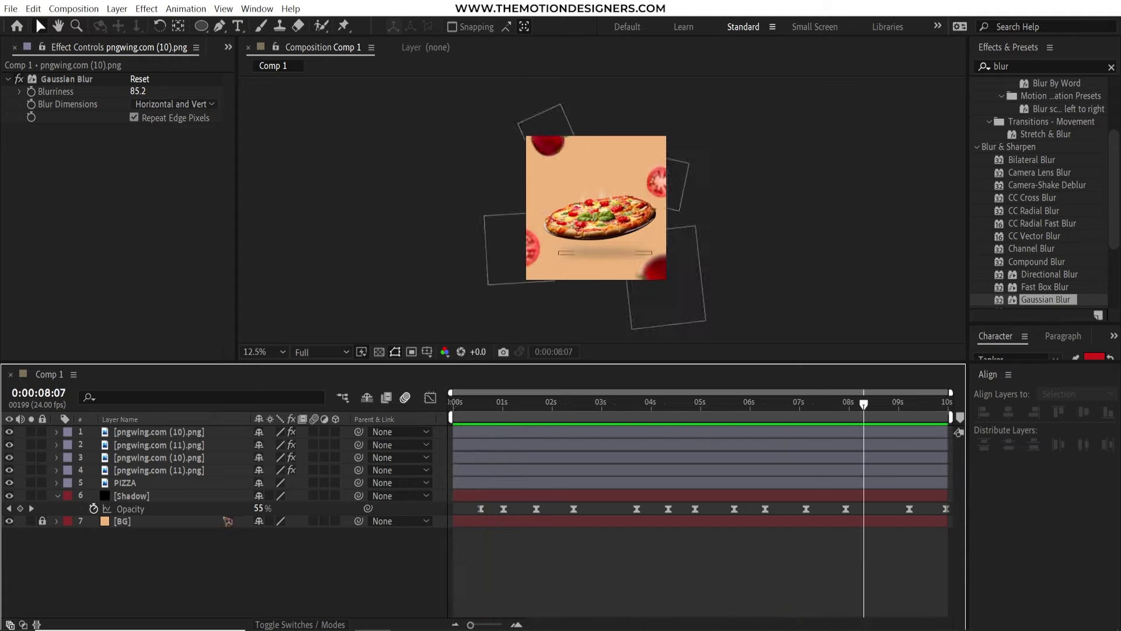
{"action": "left_click", "coordinate": [57, 496]}
{"action": "key", "text": "ctrl+t"}
{"action": "key", "text": "period"}
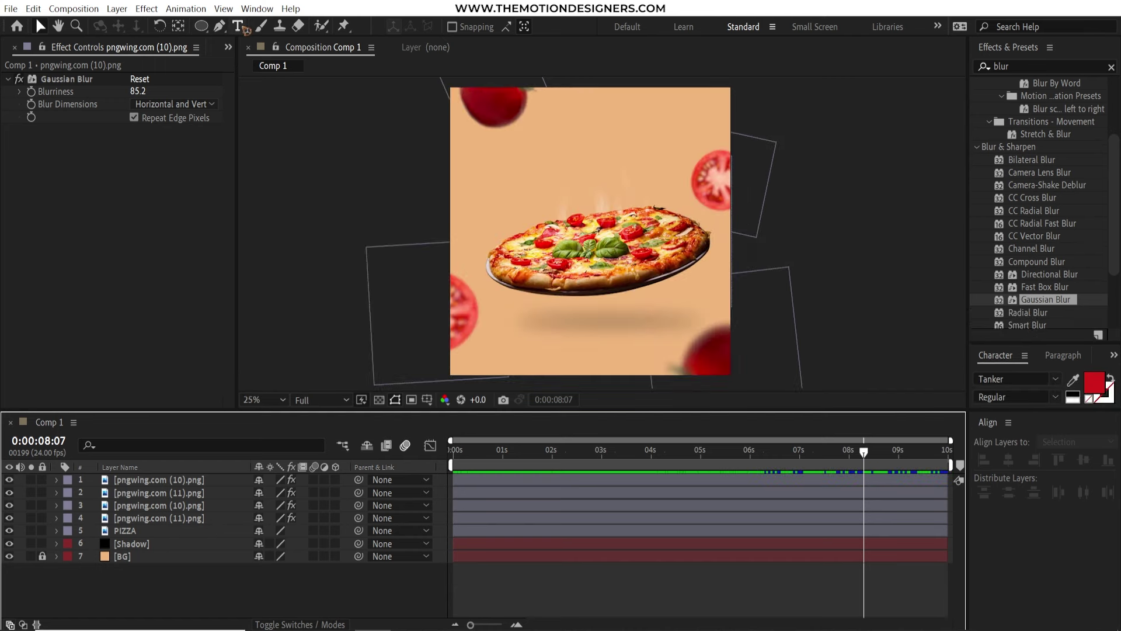
Type the title 'Pizza Margherita' above the pizza
{"action": "left_click", "coordinate": [539, 215]}
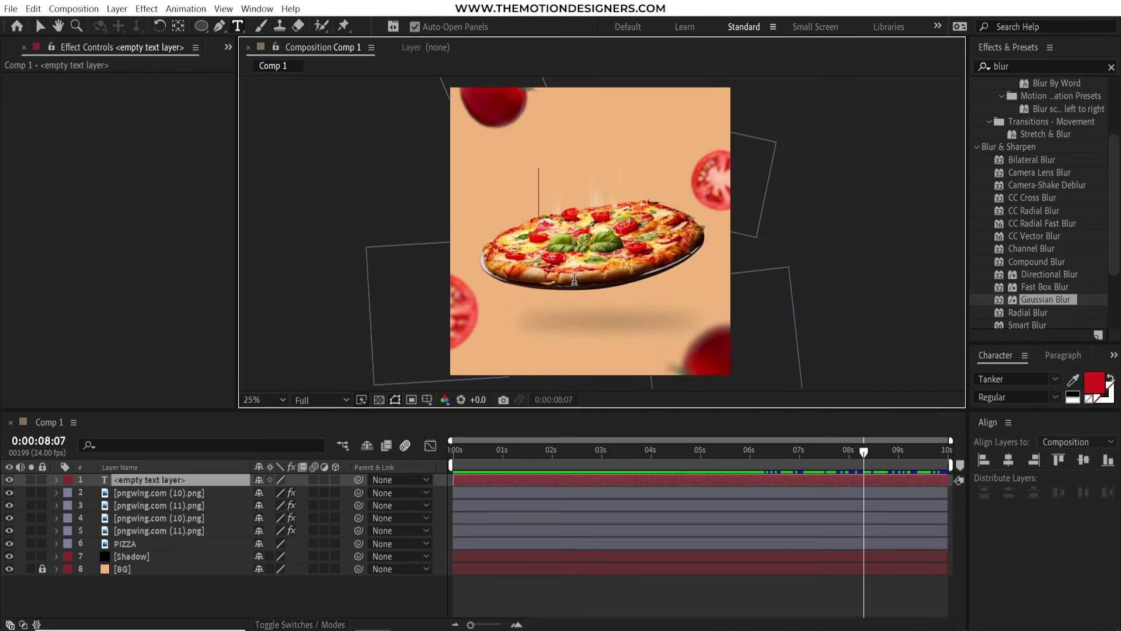
{"action": "type", "text": "Pizza "}
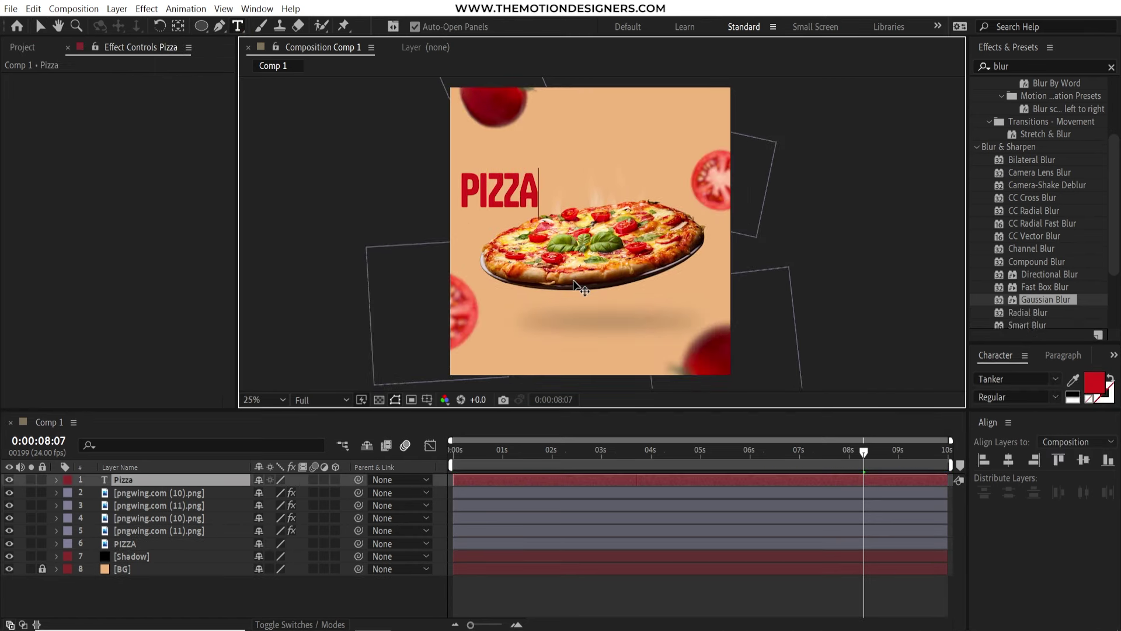
{"action": "type", "text": "Margherita"}
{"action": "left_click", "coordinate": [39, 26]}
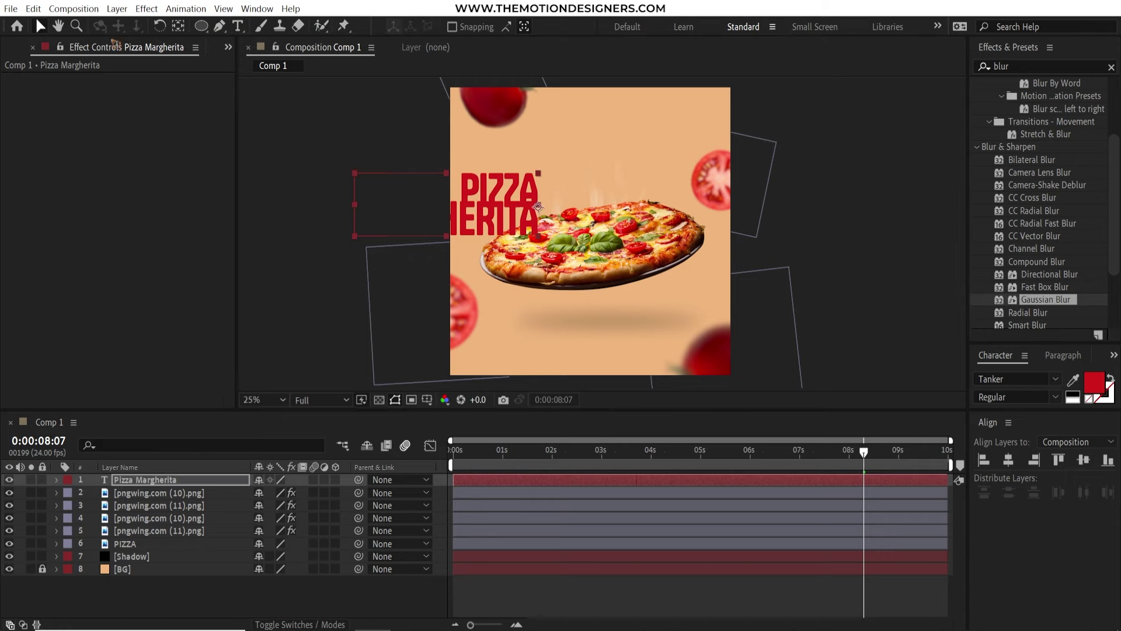
{"action": "left_click_drag", "start_coordinate": [502, 198], "coordinate": [633, 181]}
Left-align the title, position it above the pizza, and move its layer beneath the pizza image
{"action": "left_click", "coordinate": [1062, 355]}
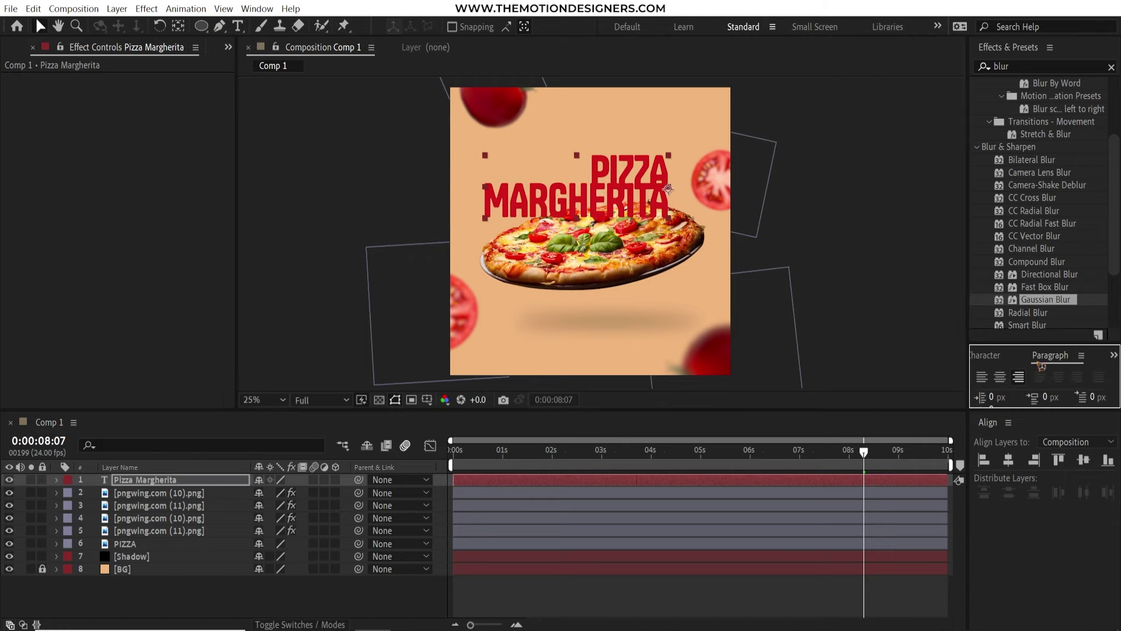
{"action": "left_click_drag", "start_coordinate": [1031, 344], "coordinate": [1014, 218]}
{"action": "left_click", "coordinate": [1111, 66]}
{"action": "left_click", "coordinate": [982, 251]}
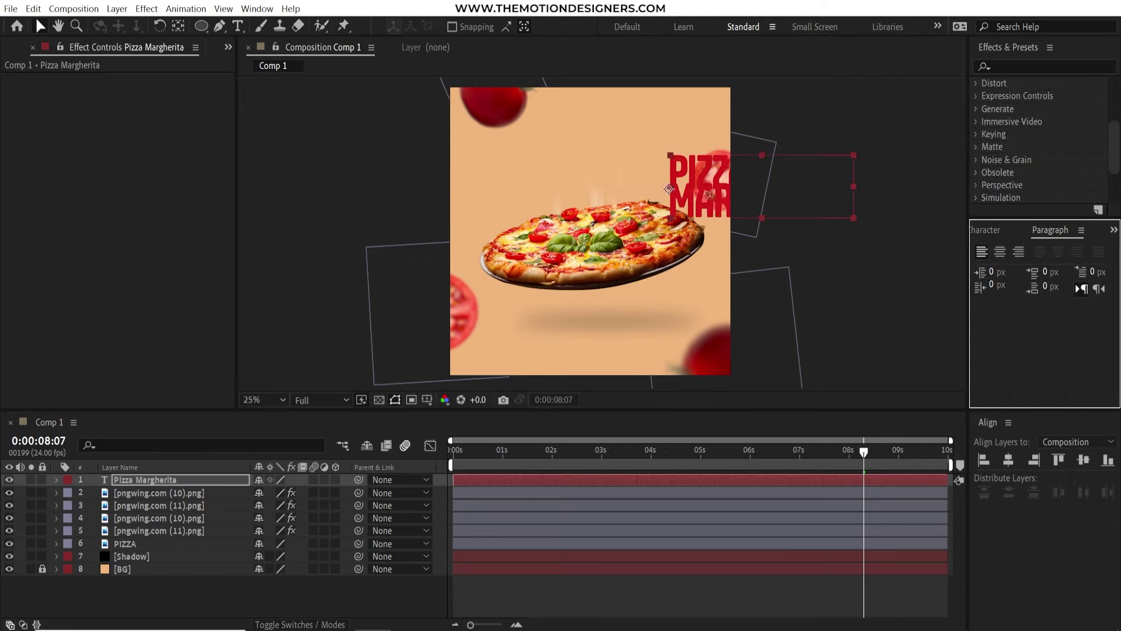
{"action": "left_click_drag", "start_coordinate": [730, 192], "coordinate": [552, 184]}
{"action": "left_click", "coordinate": [1008, 229]}
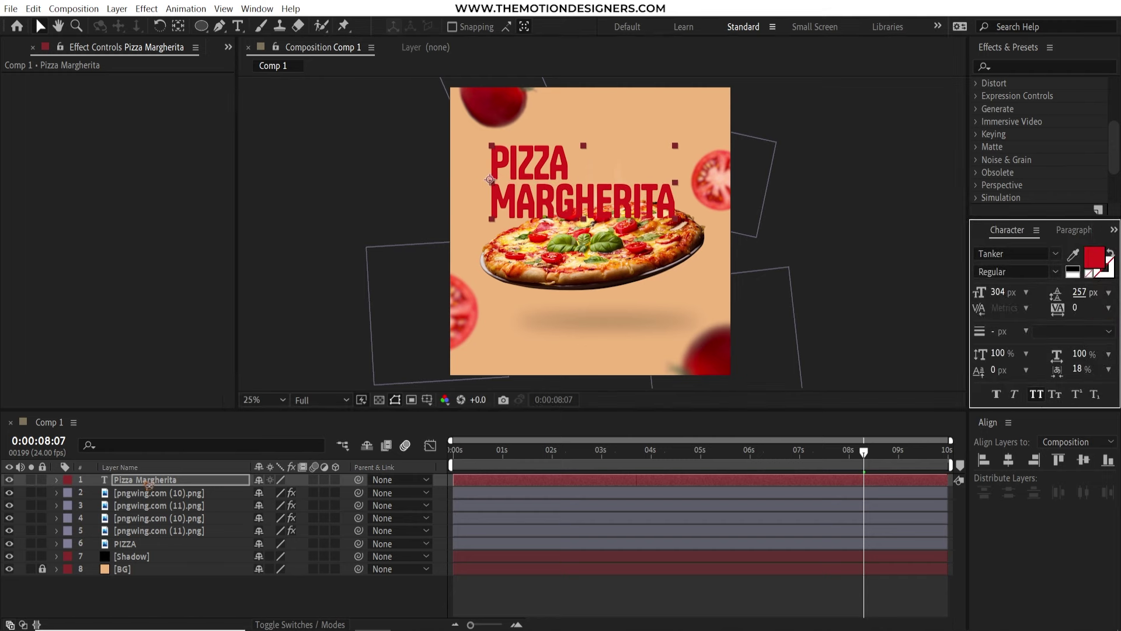
{"action": "left_click_drag", "start_coordinate": [149, 483], "coordinate": [195, 550]}
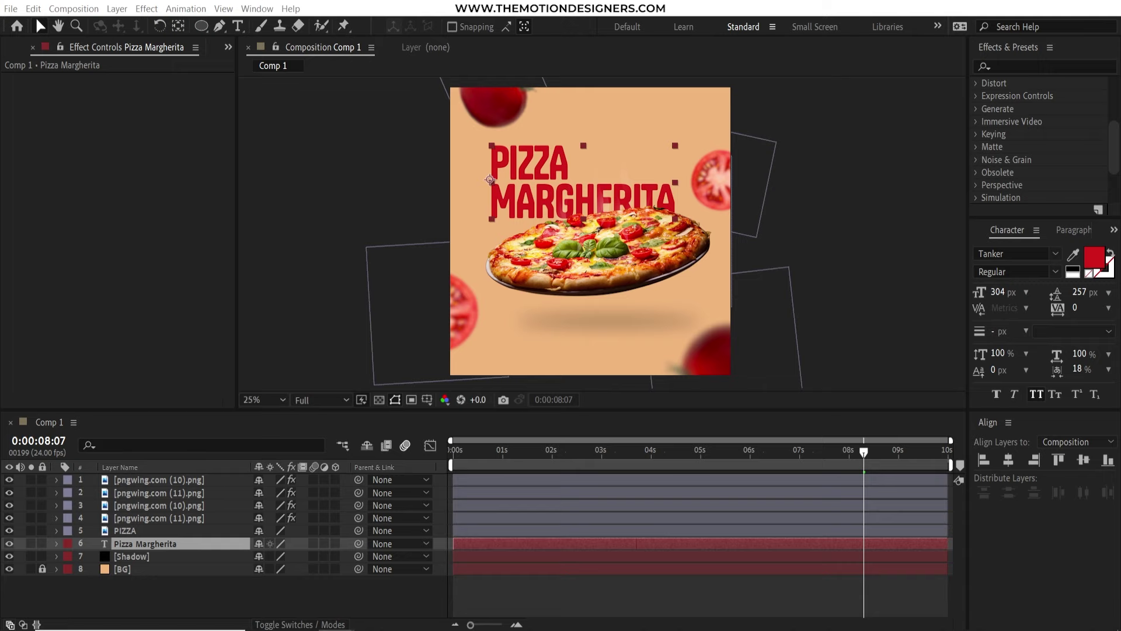
Shrink the word PIZZA in the title to 237 px
{"action": "key", "text": "ctrl+t"}
{"action": "left_click_drag", "start_coordinate": [569, 165], "coordinate": [482, 165]}
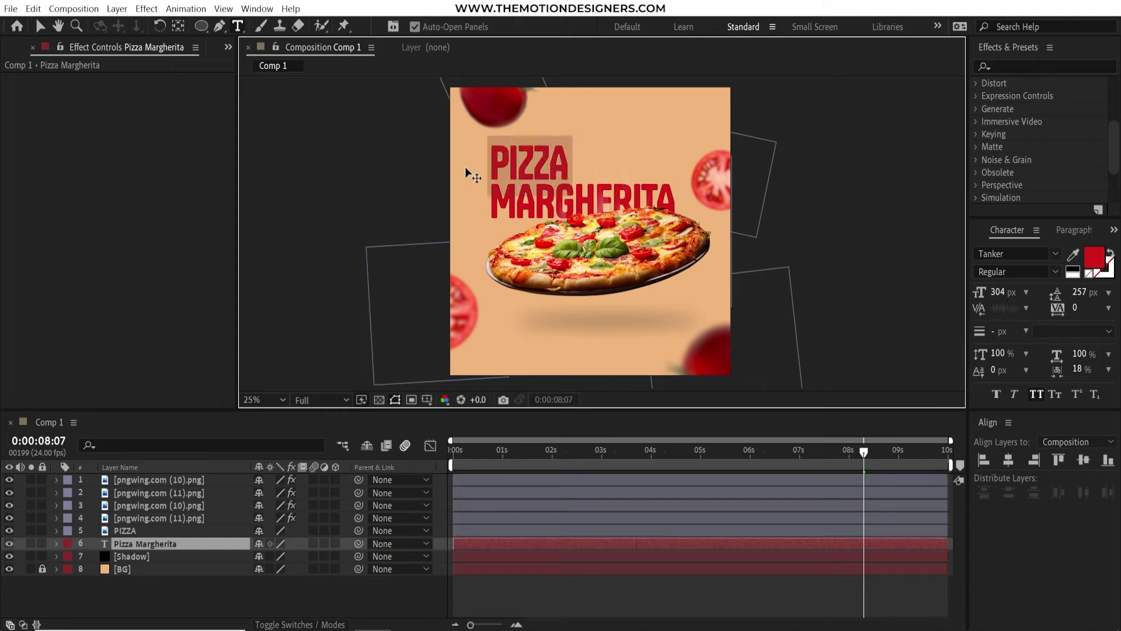
{"action": "left_click_drag", "start_coordinate": [998, 292], "coordinate": [953, 295]}
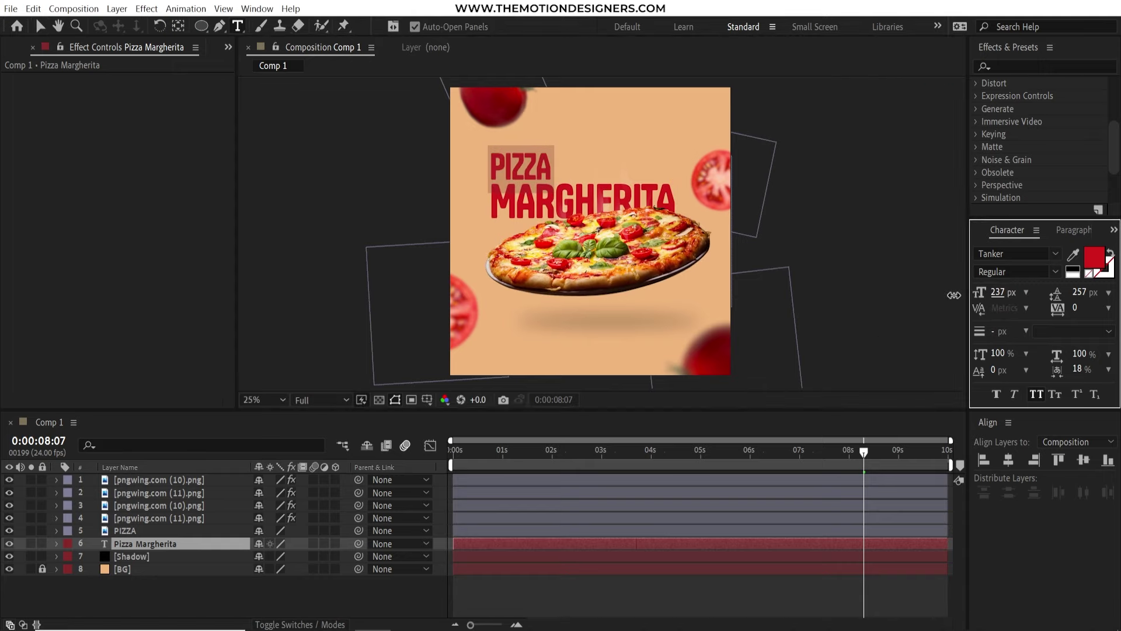
Add the text 'with extra cheese' beside PIZZA at 135 px
{"action": "left_click", "coordinate": [642, 146]}
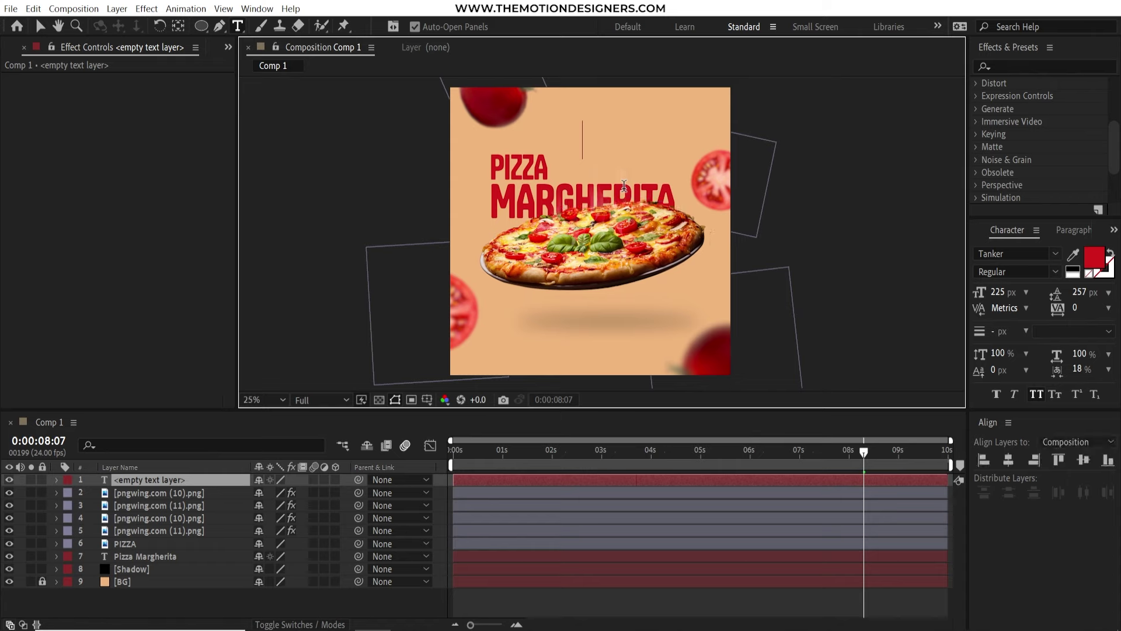
{"action": "type", "text": "with extra cheese"}
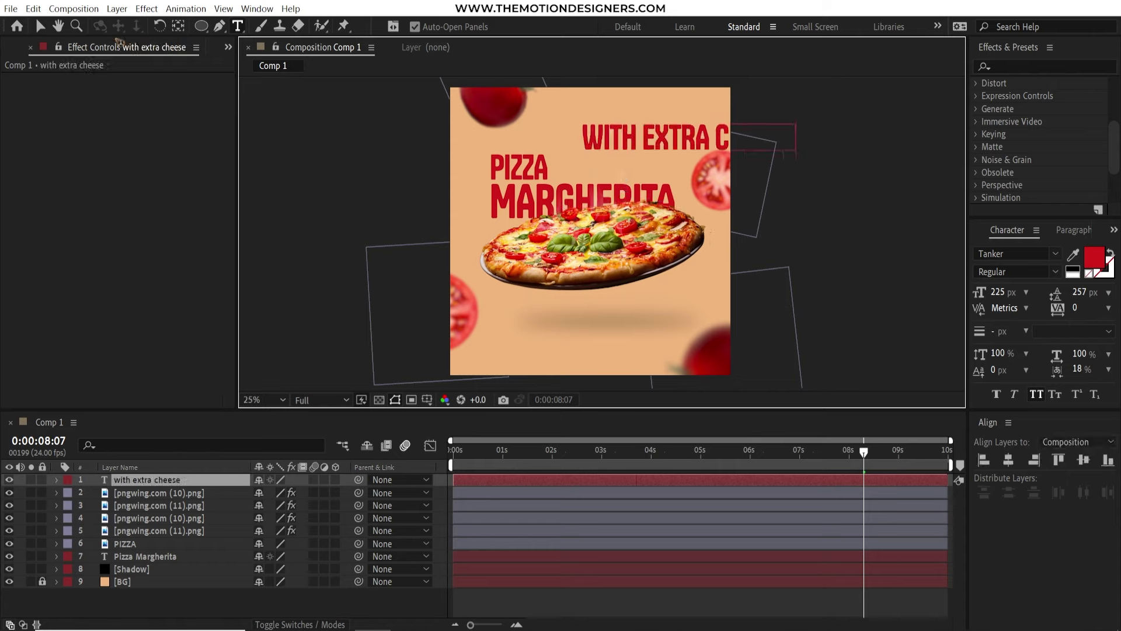
{"action": "left_click", "coordinate": [39, 25]}
{"action": "left_click_drag", "start_coordinate": [643, 138], "coordinate": [624, 165]}
{"action": "left_click_drag", "start_coordinate": [999, 292], "coordinate": [963, 295]}
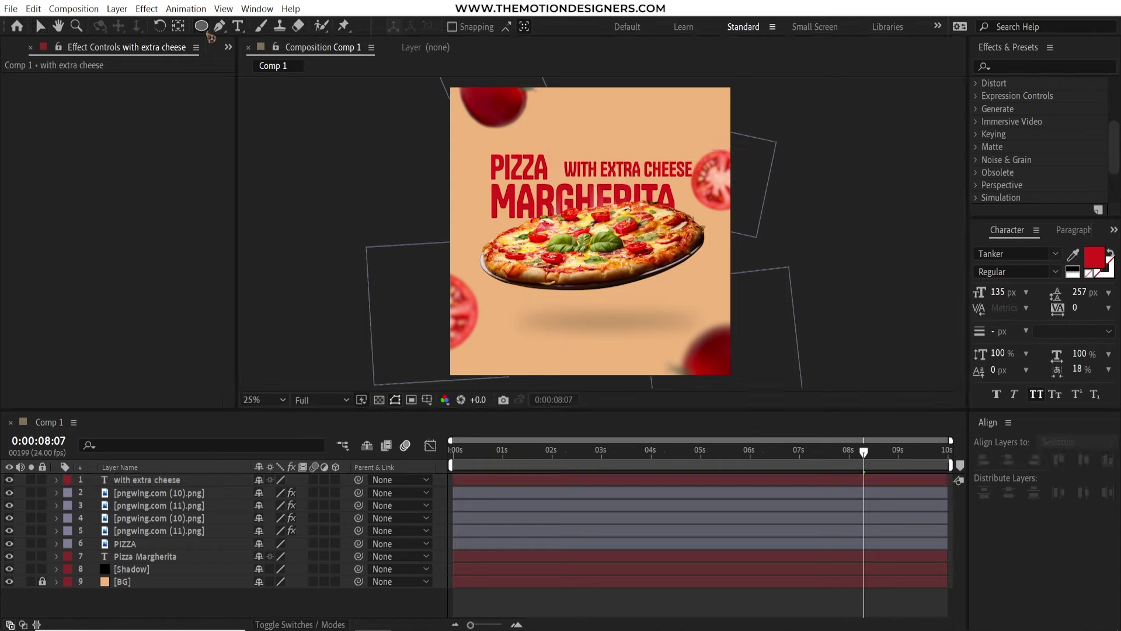
Draw a white (#ffffff) rectangle over the subtitle
{"action": "left_click_drag", "start_coordinate": [201, 26], "coordinate": [276, 26]}
{"action": "left_click", "coordinate": [456, 26]}
{"action": "left_click_drag", "start_coordinate": [745, 325], "coordinate": [652, 269]}
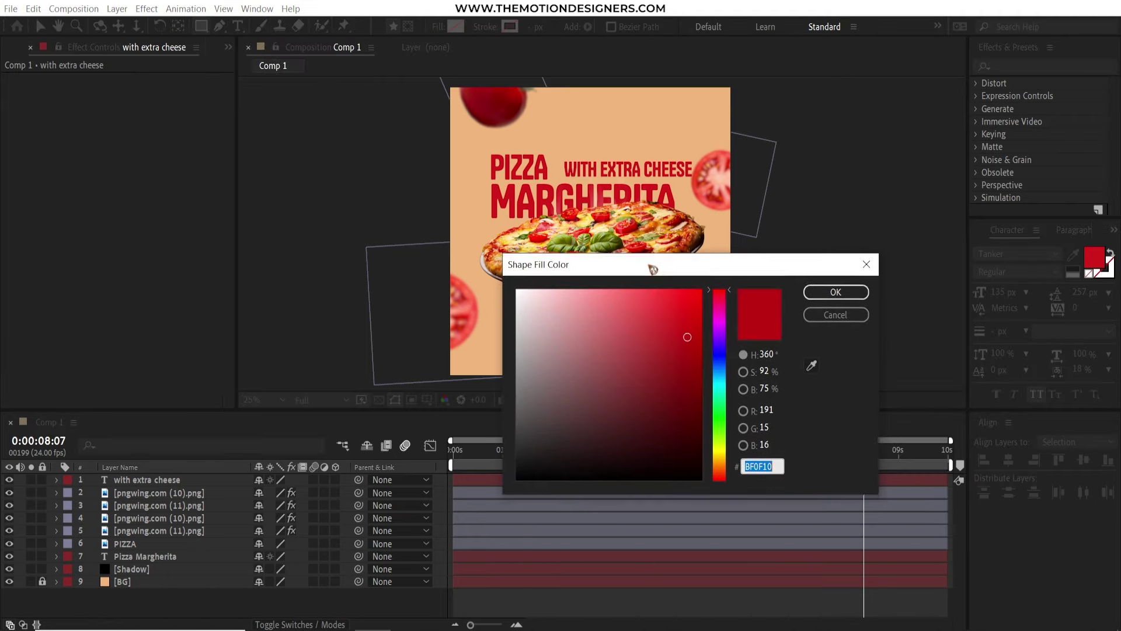
{"action": "type", "text": "ffffff"}
{"action": "left_click", "coordinate": [830, 292]}
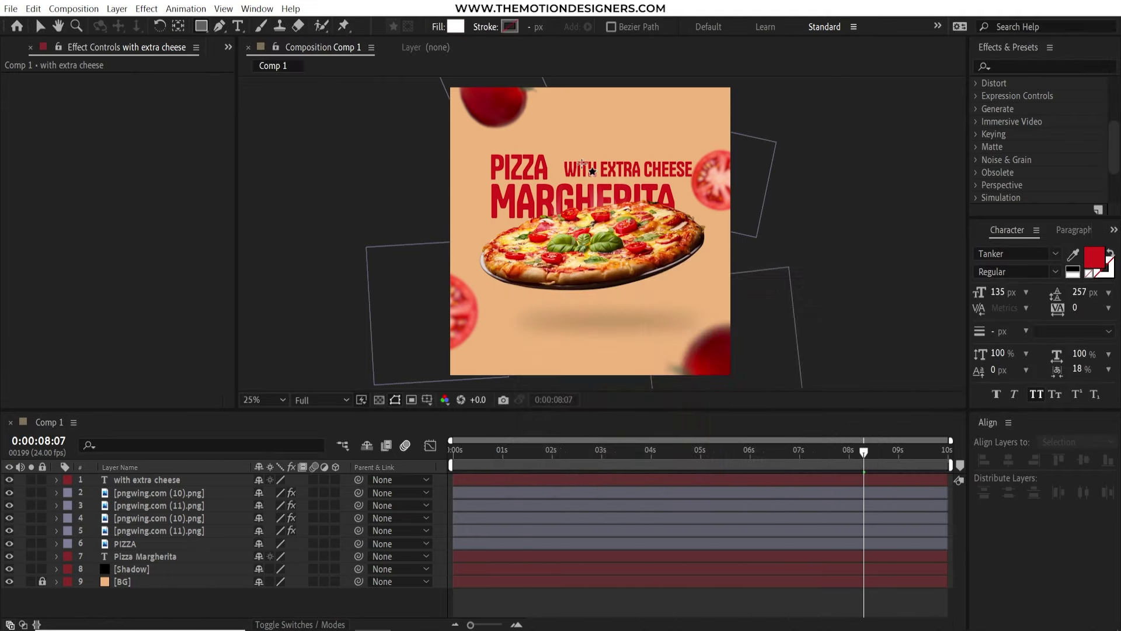
{"action": "left_click_drag", "start_coordinate": [555, 153], "coordinate": [671, 176]}
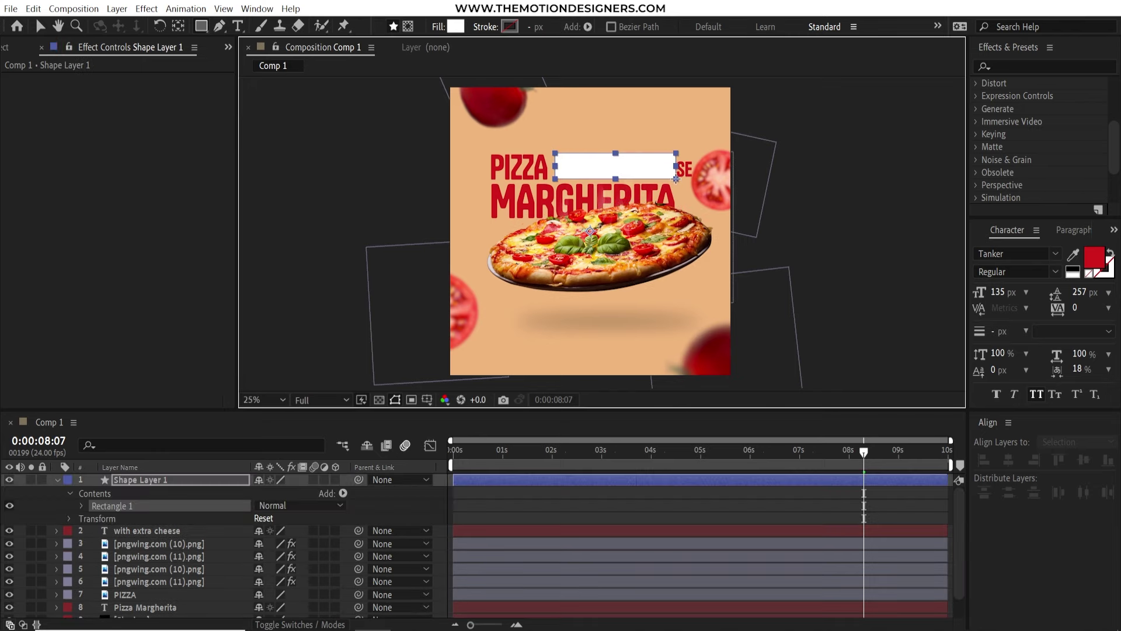
Move the subtitle and its white box between PIZZA and Pizza Margherita in the layer stack
{"action": "left_click_drag", "start_coordinate": [174, 498], "coordinate": [205, 565]}
{"action": "left_click", "coordinate": [175, 493], "text": "shift"}
{"action": "left_click", "coordinate": [146, 569]}
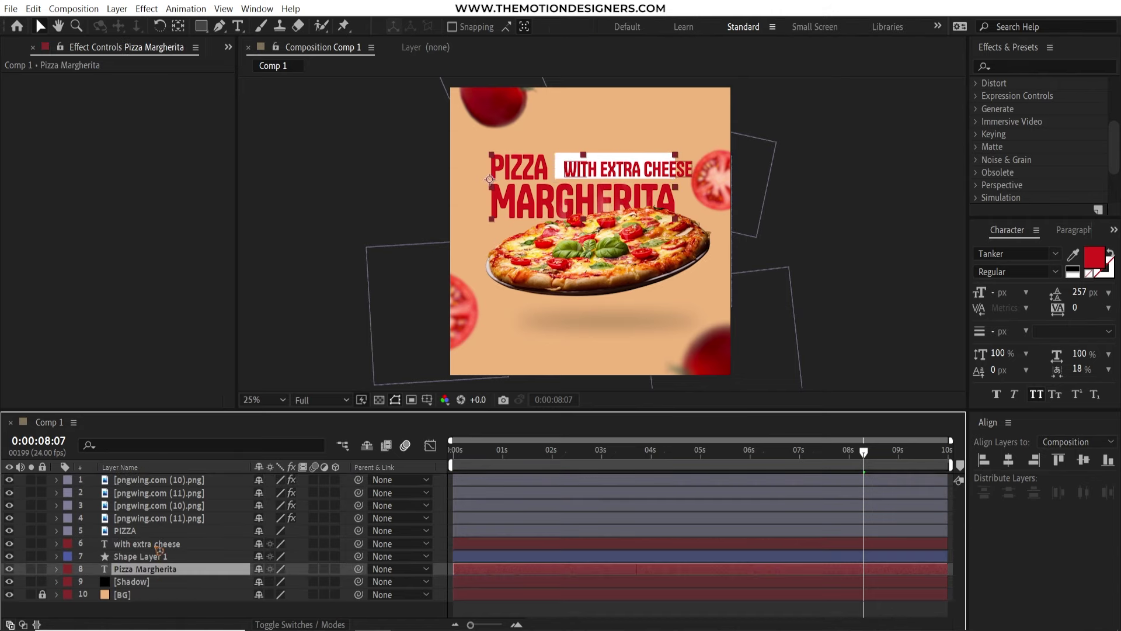
{"action": "left_click", "coordinate": [158, 549]}
Delete the word WITH so the banner reads EXTRA CHEESE
{"action": "left_click", "coordinate": [610, 173]}
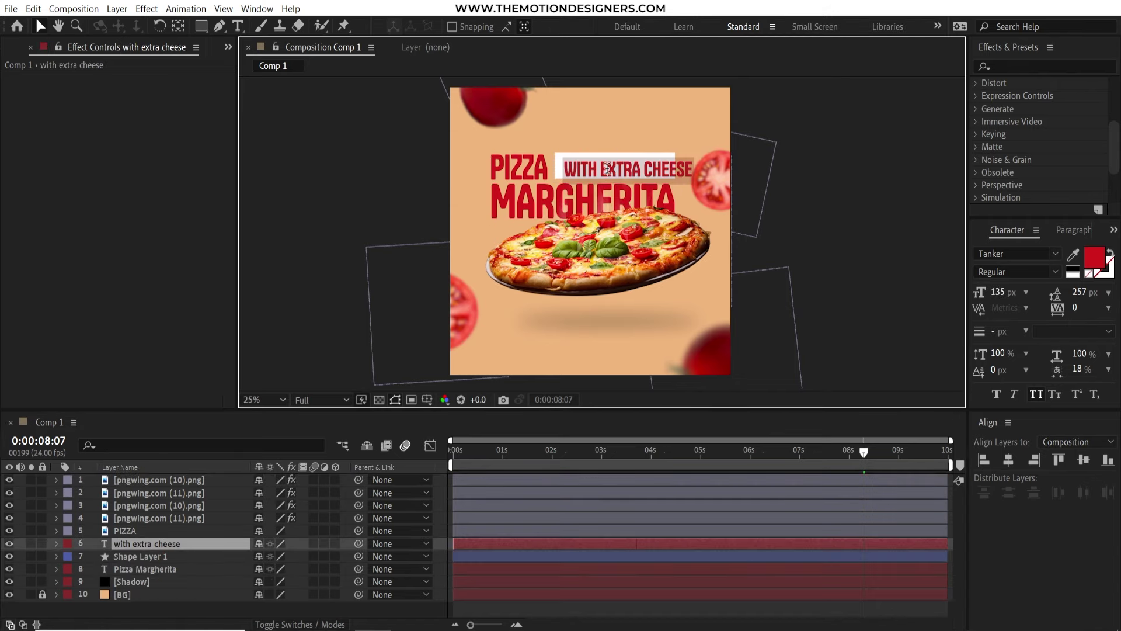
{"action": "key", "text": "ctrl+t"}
{"action": "left_click", "coordinate": [600, 170]}
{"action": "key", "text": "BackSpace"}
{"action": "key", "text": "BackSpace"}
{"action": "key", "text": "BackSpace"}
{"action": "key", "text": "BackSpace"}
{"action": "key", "text": "BackSpace"}
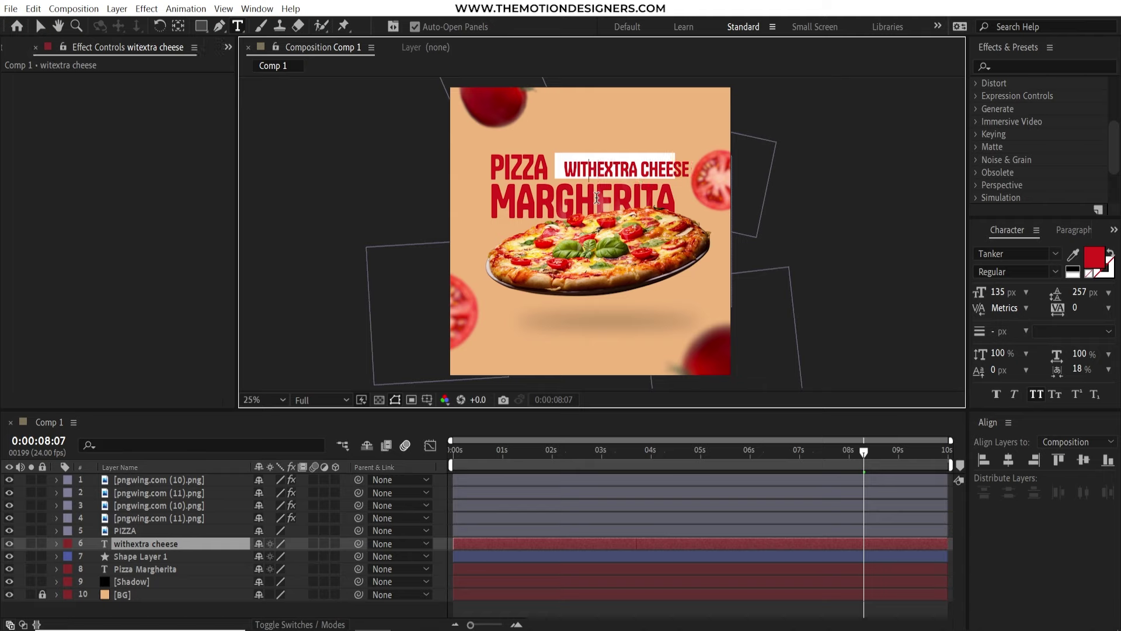
{"action": "left_click", "coordinate": [1017, 65]}
Apply a Transform effect to Pizza Margherita and set its Skew to -13
{"action": "type", "text": "transform"}
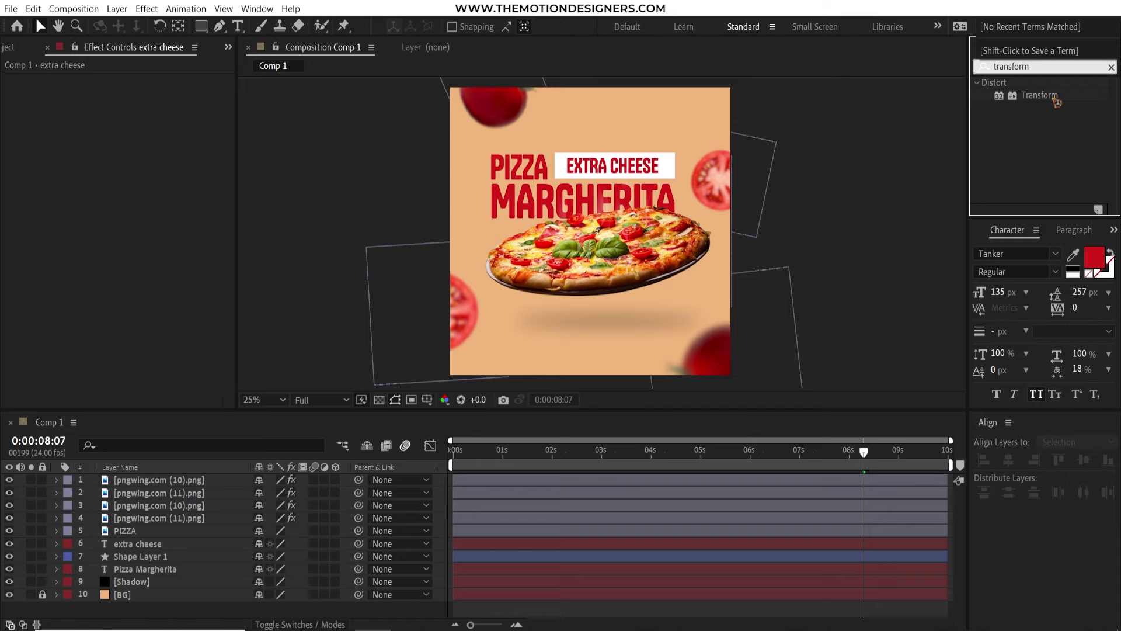
{"action": "left_click", "coordinate": [1041, 100]}
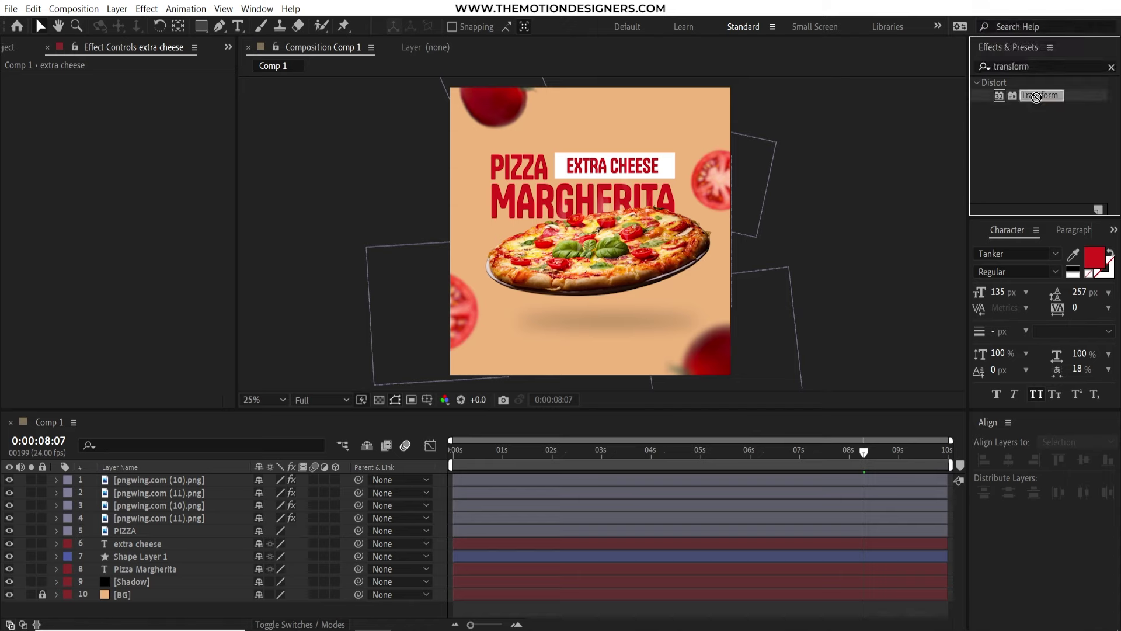
{"action": "left_click_drag", "start_coordinate": [1036, 98], "coordinate": [180, 566]}
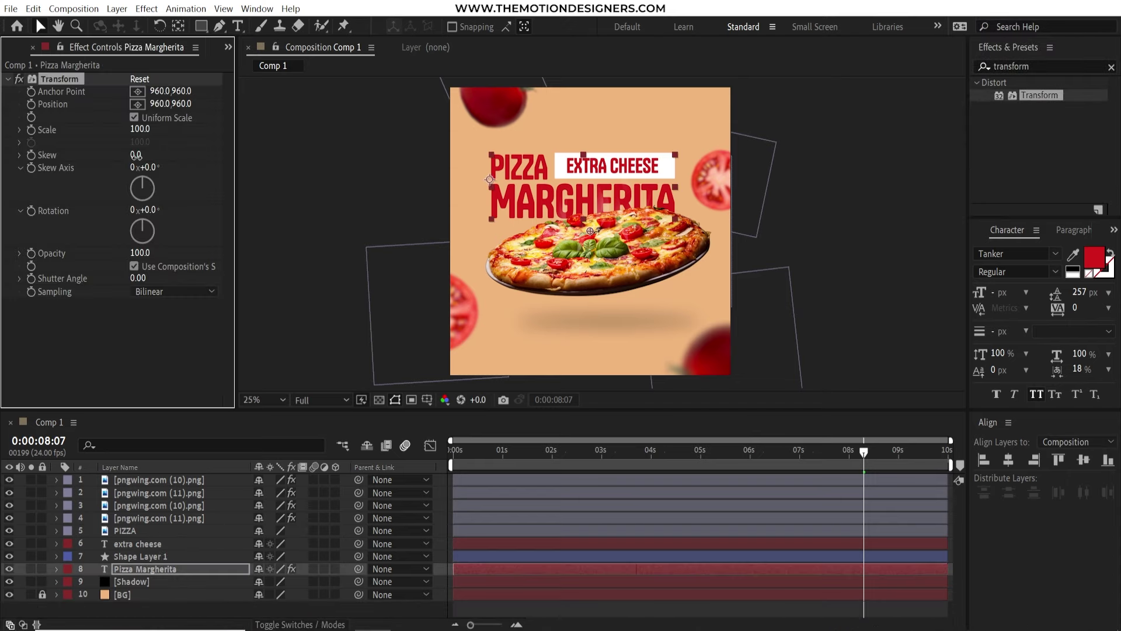
{"action": "left_click_drag", "start_coordinate": [136, 155], "coordinate": [132, 165]}
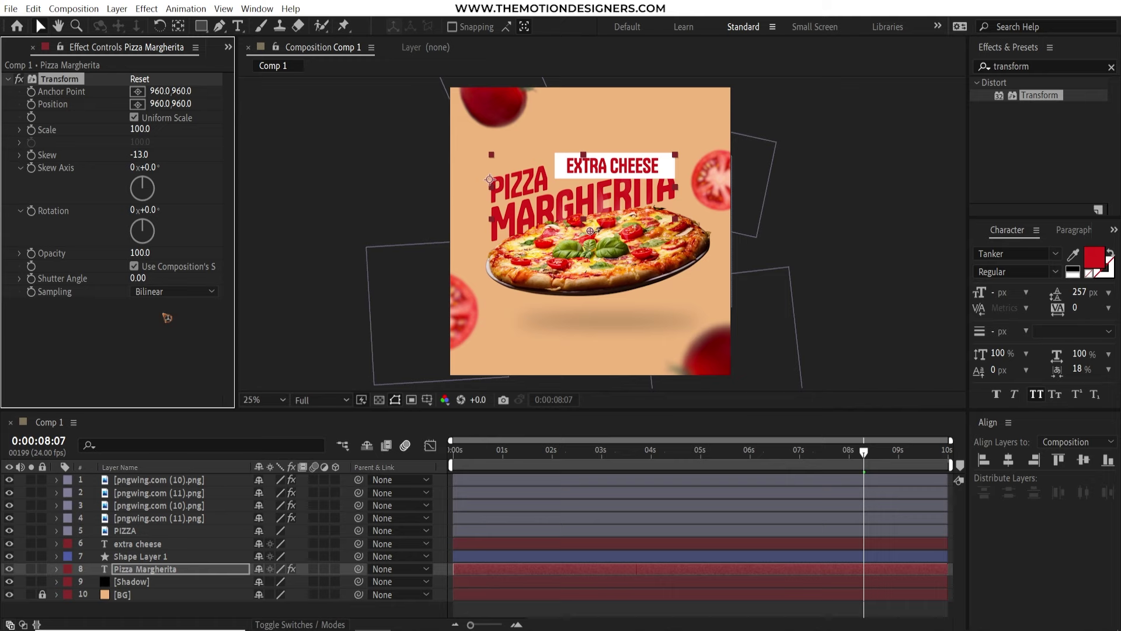
Paste the same skew Transform onto the extra cheese text and the white banner shape
{"action": "left_click", "coordinate": [157, 544]}
{"action": "key", "text": "ctrl+v"}
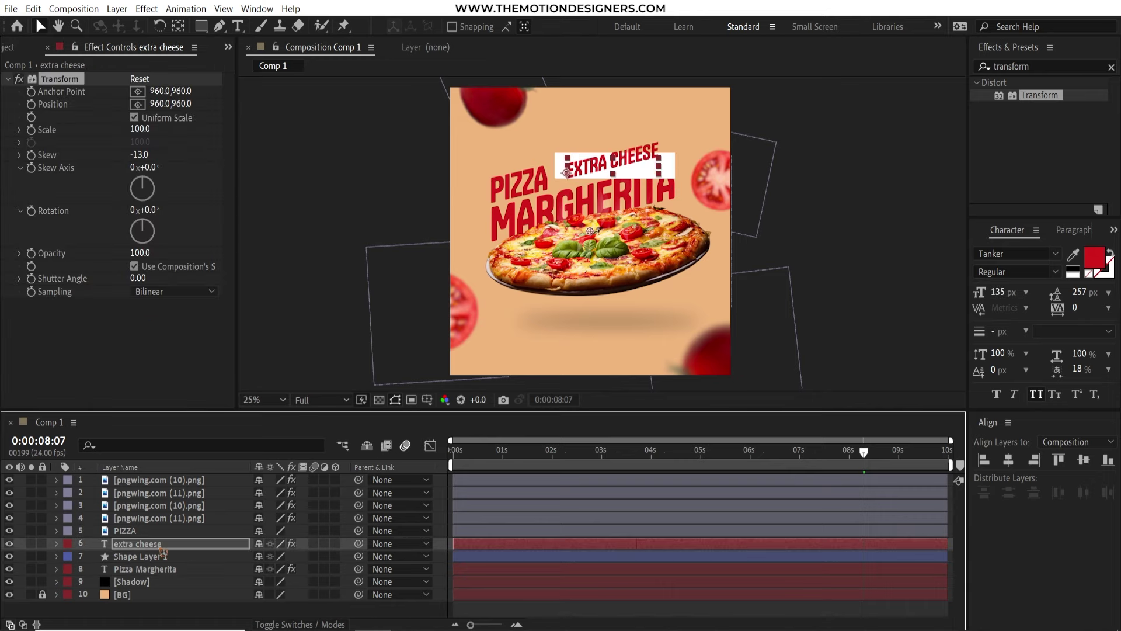
{"action": "left_click", "coordinate": [153, 557]}
{"action": "key", "text": "ctrl+v"}
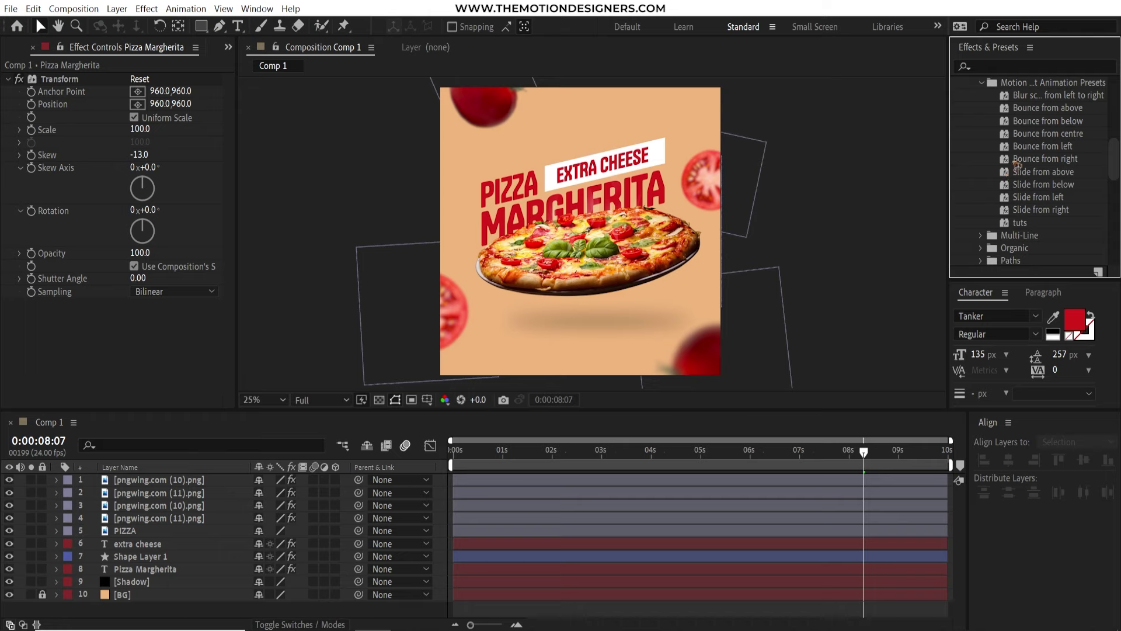
Apply Bounce from above to Pizza Margherita and Slide from above to extra cheese, then preview
{"action": "left_click_drag", "start_coordinate": [1023, 112], "coordinate": [164, 575]}
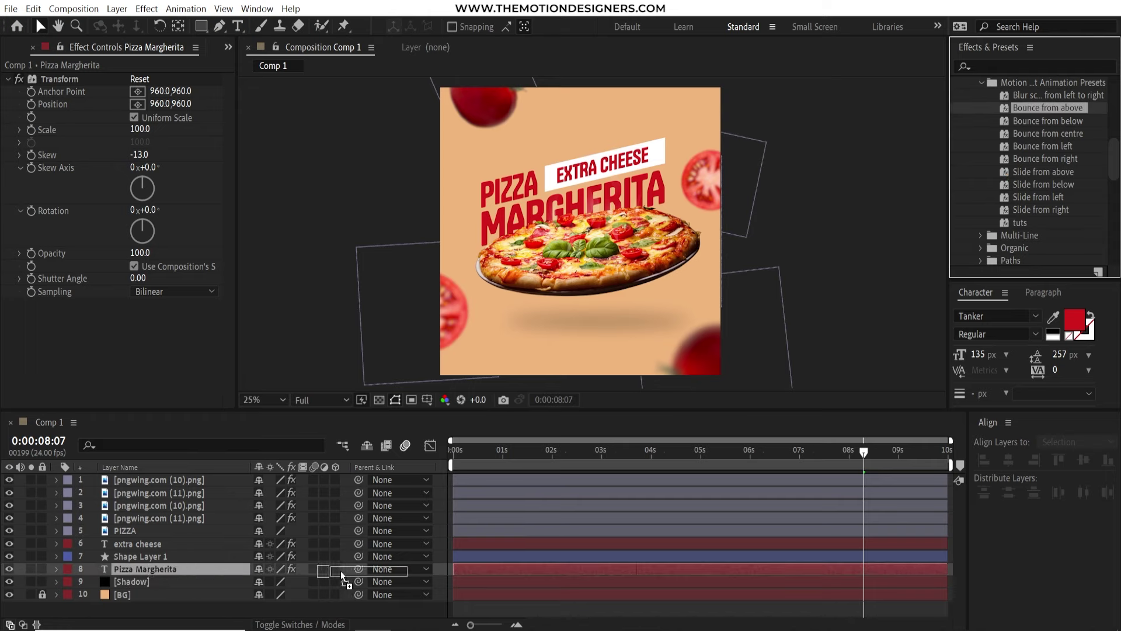
{"action": "left_click_drag", "start_coordinate": [492, 570], "coordinate": [492, 570]}
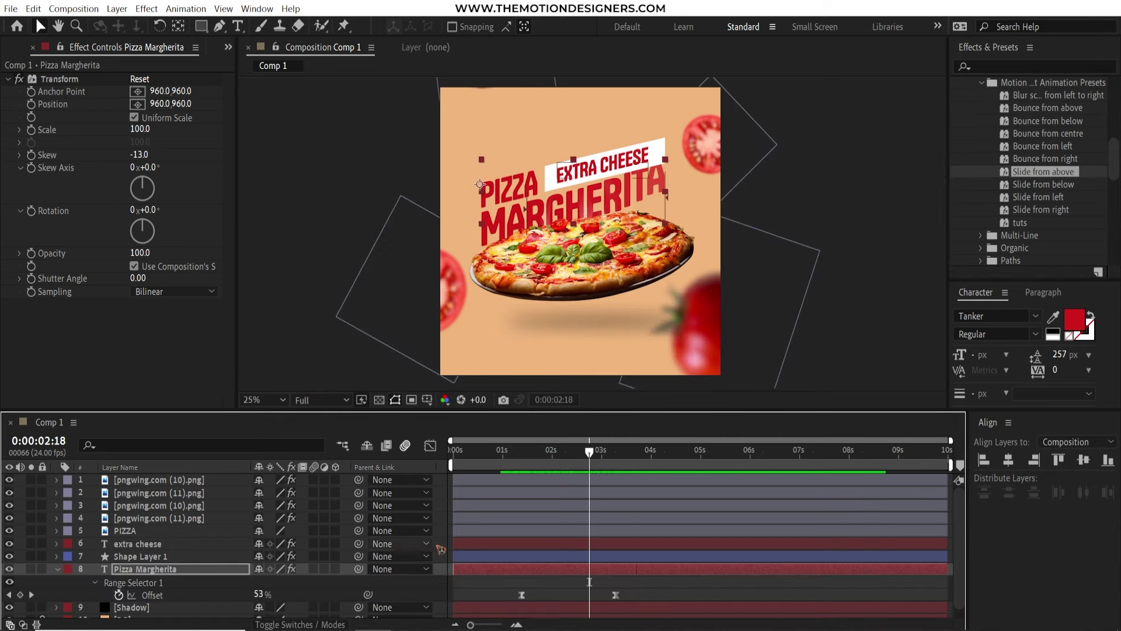
{"action": "left_click", "coordinate": [137, 544]}
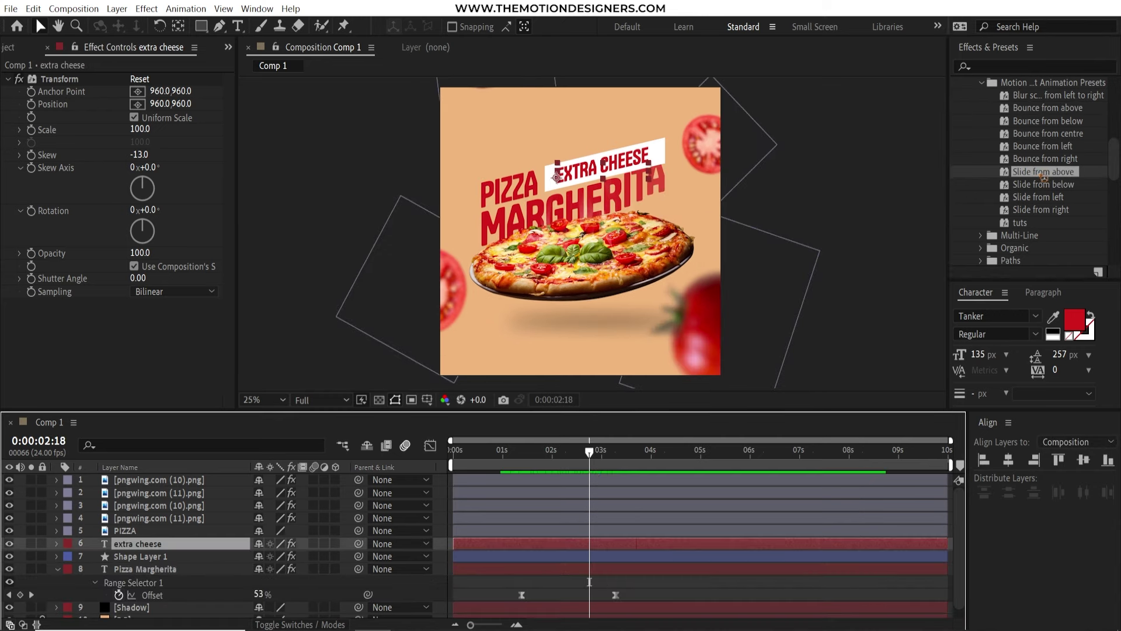
{"action": "left_click_drag", "start_coordinate": [1043, 175], "coordinate": [584, 546]}
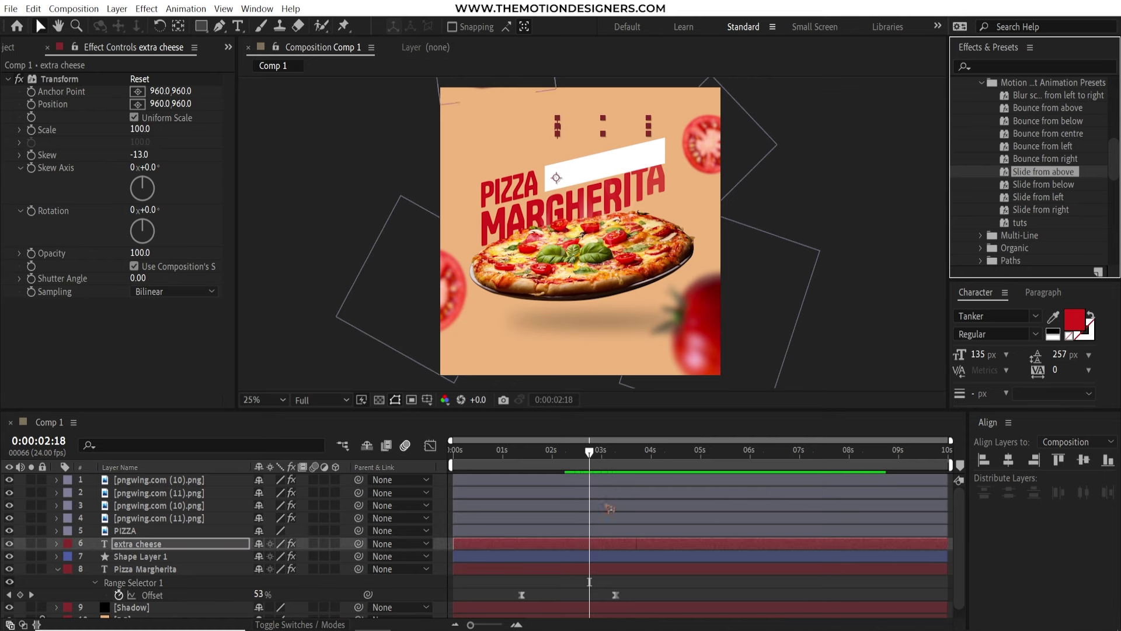
{"action": "key", "text": "space"}
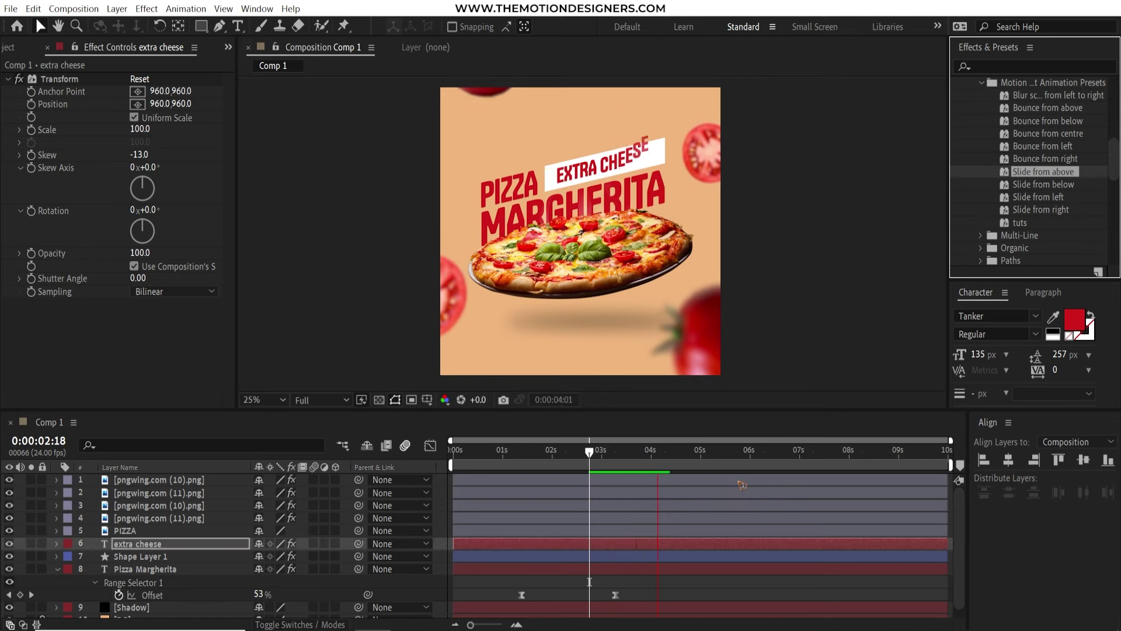
Expand Shape Layer 1 down to Rectangle 1's Fill 1 group
{"action": "left_click", "coordinate": [149, 556]}
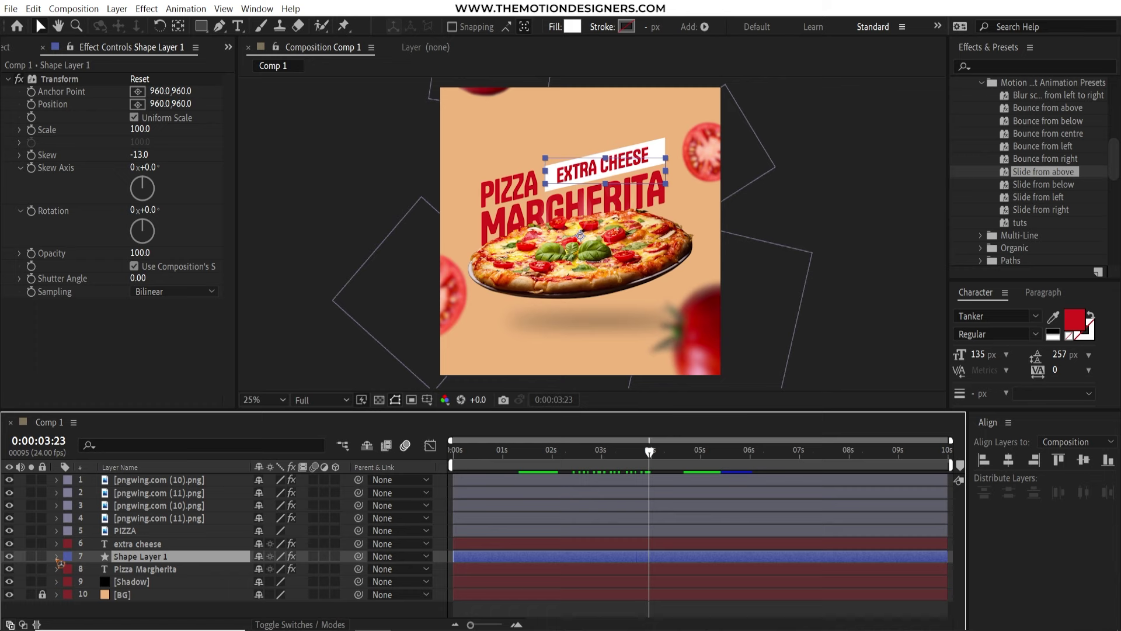
{"action": "left_click", "coordinate": [57, 557]}
{"action": "left_click", "coordinate": [83, 582]}
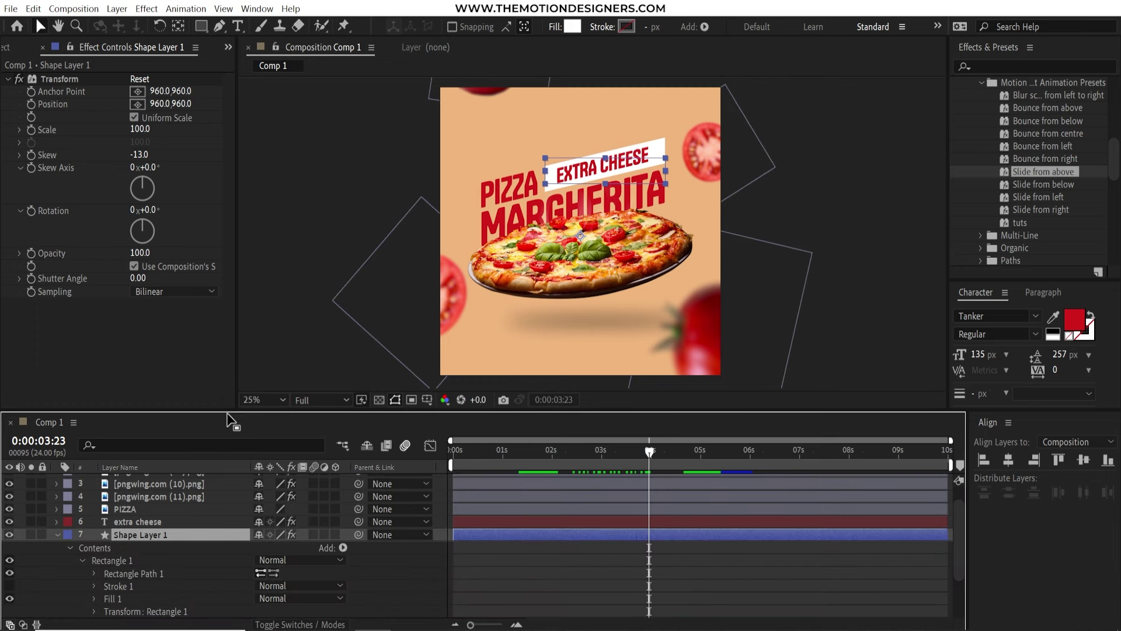
{"action": "left_click_drag", "start_coordinate": [233, 409], "coordinate": [233, 355]}
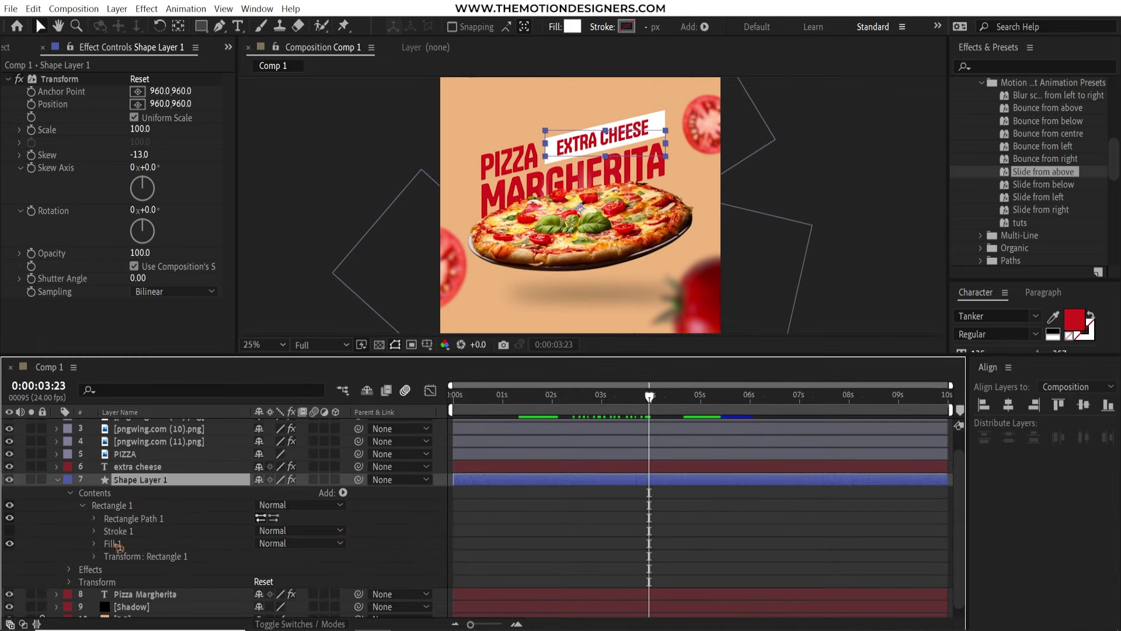
{"action": "left_click", "coordinate": [112, 544]}
Keyframe Rectangle 1's Scale from 100,0 to 100,100 so the banner grows open, then preview
{"action": "left_click", "coordinate": [94, 543]}
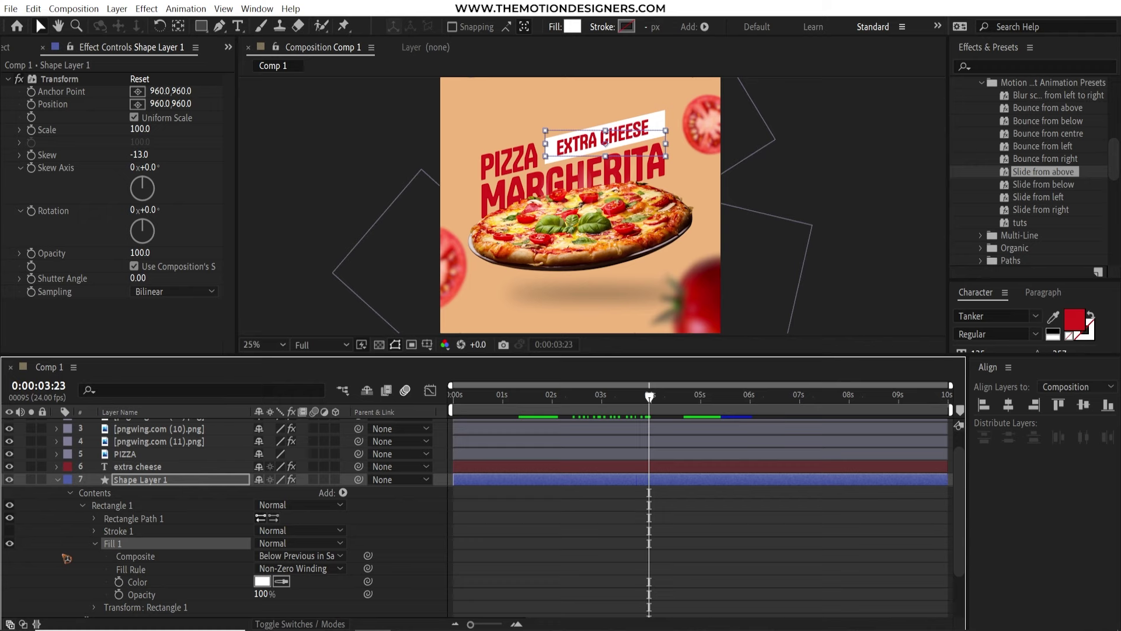
{"action": "scroll", "coordinate": [43, 570], "scroll_direction": "down", "scroll_amount": 3}
{"action": "left_click", "coordinate": [94, 569]}
{"action": "scroll", "coordinate": [96, 561], "scroll_direction": "down", "scroll_amount": 5}
{"action": "left_click", "coordinate": [177, 501]}
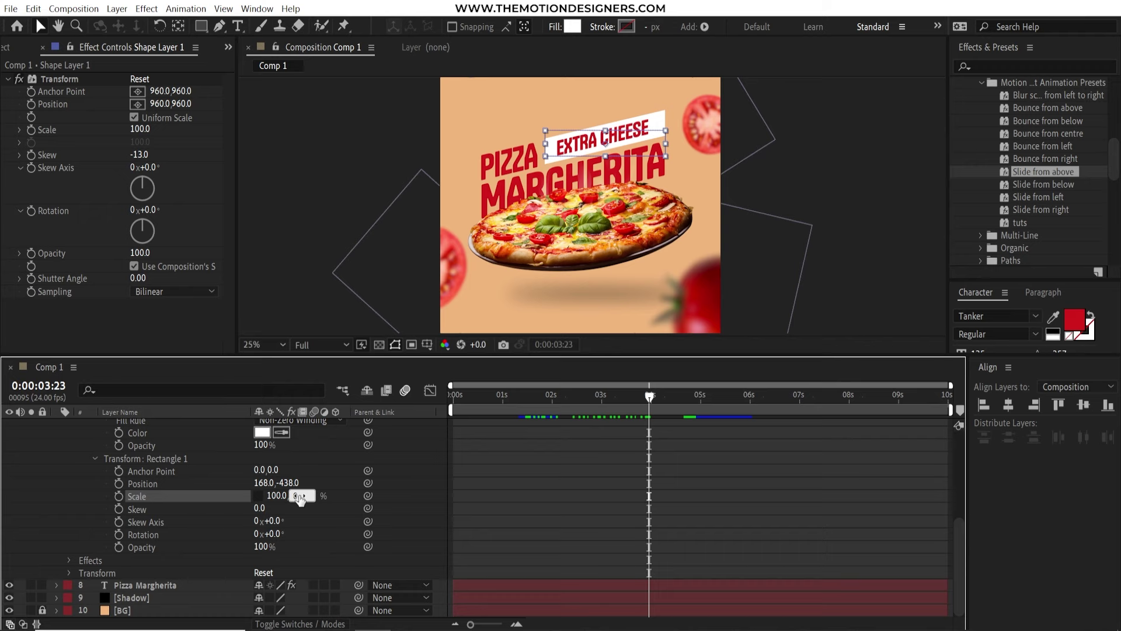
{"action": "key", "text": "Return"}
{"action": "left_click_drag", "start_coordinate": [560, 407], "coordinate": [673, 403]}
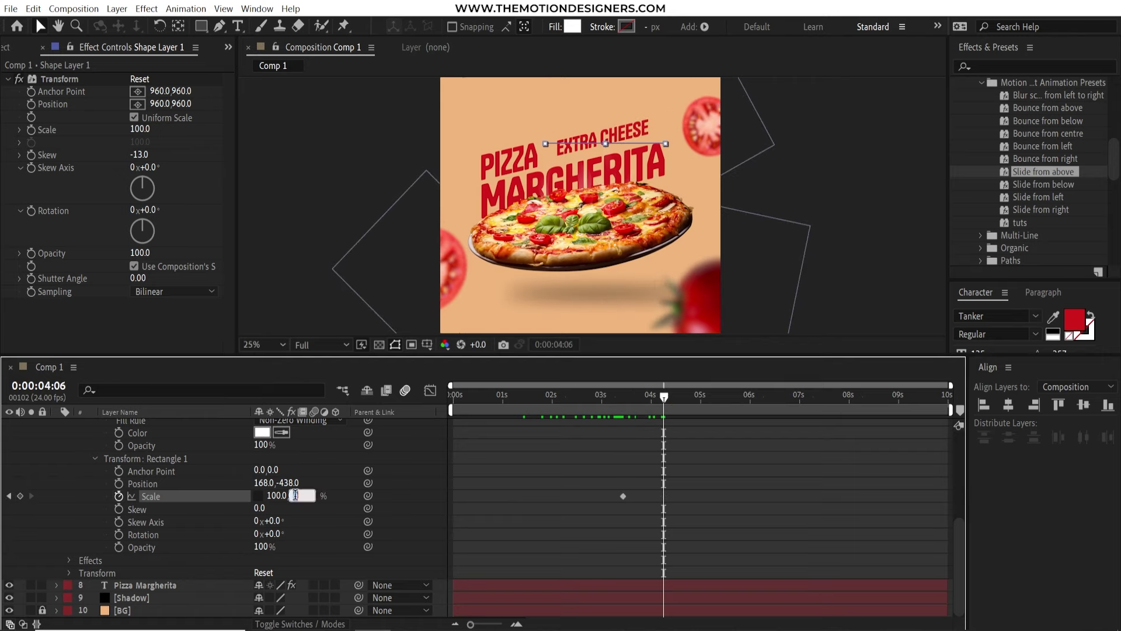
{"action": "type", "text": "100"}
{"action": "key", "text": "Return"}
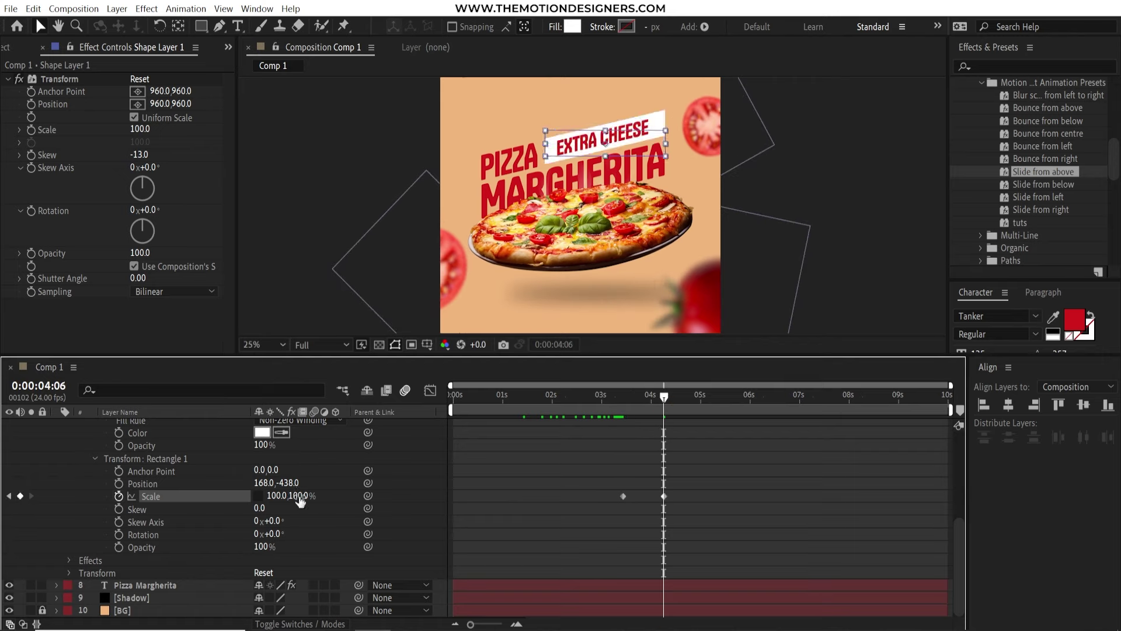
{"action": "left_click", "coordinate": [615, 402]}
{"action": "key", "text": "space"}
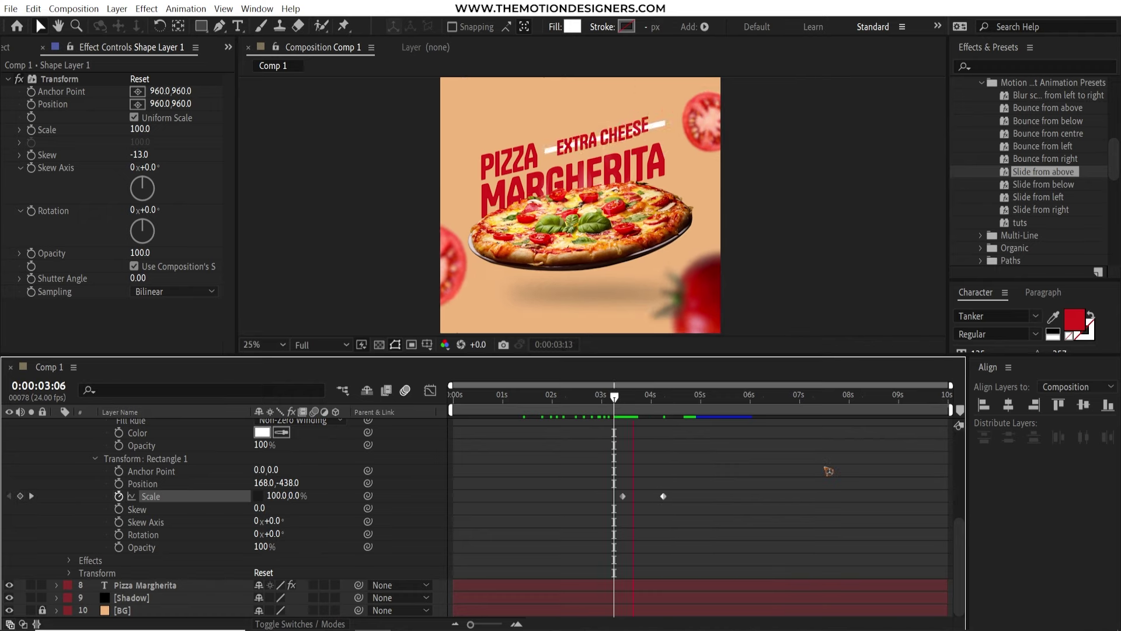
Easy Ease both Scale keyframes and sharpen the curve in the Graph Editor
{"action": "left_click_drag", "start_coordinate": [725, 489], "coordinate": [594, 512]}
{"action": "key", "text": "F9"}
{"action": "key", "text": "shift+F3"}
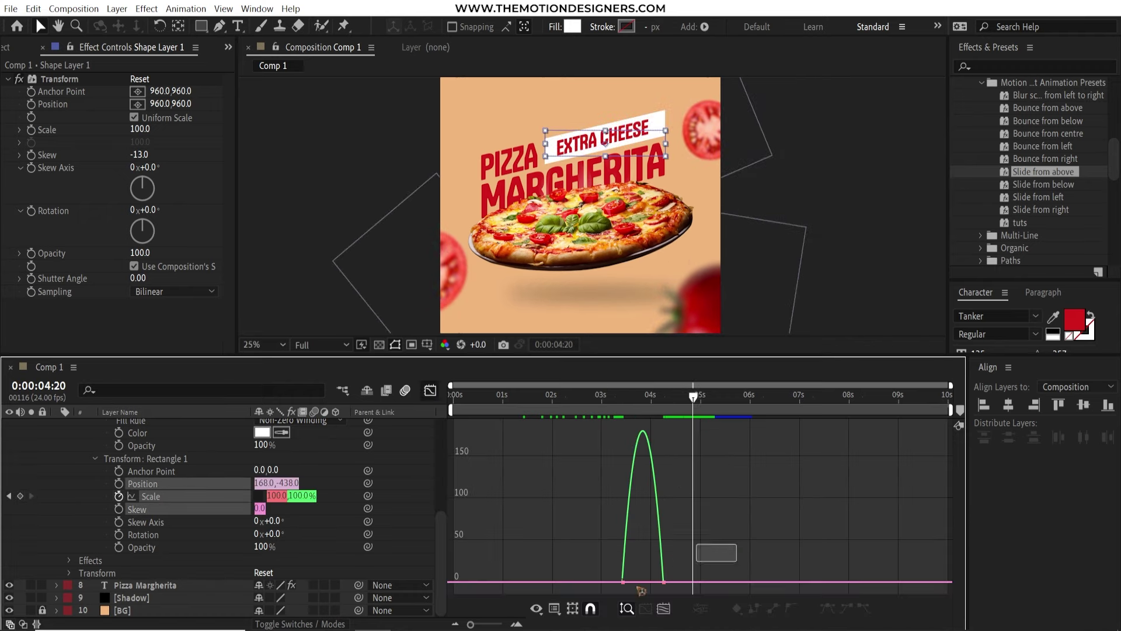
{"action": "left_click_drag", "start_coordinate": [641, 588], "coordinate": [644, 554]}
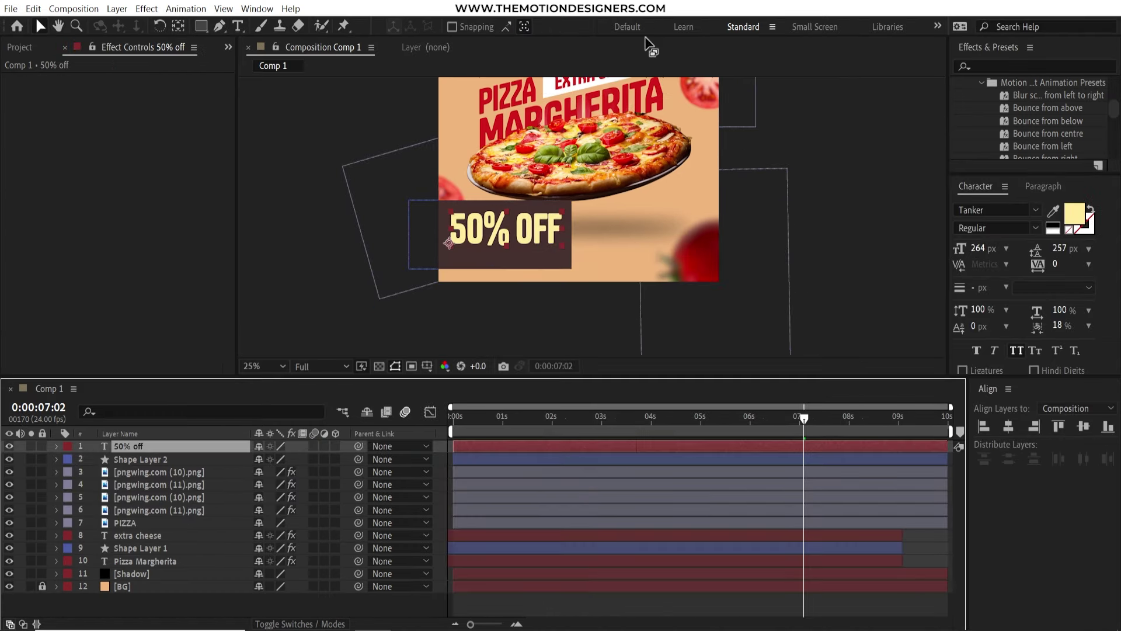
Add EXTRA on its own line above 50% and cut OFF out of the badge text
{"action": "double_click", "coordinate": [450, 229]}
{"action": "type", "text": "EXTRA"}
{"action": "key", "text": "Return"}
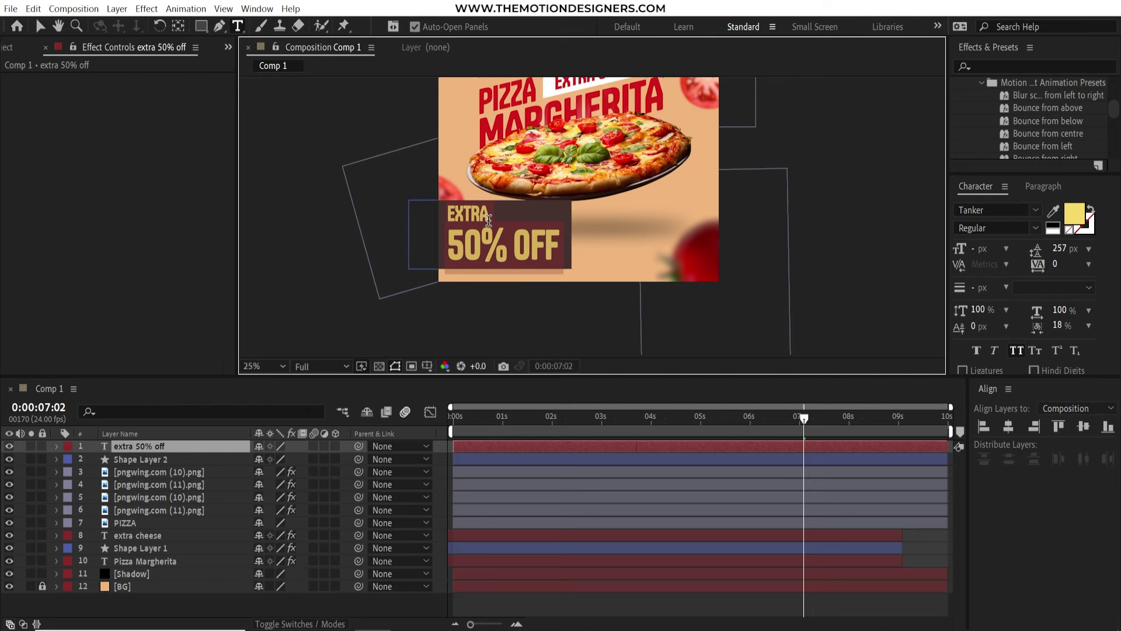
{"action": "double_click", "coordinate": [535, 246]}
{"action": "left_click_drag", "start_coordinate": [983, 248], "coordinate": [966, 248]}
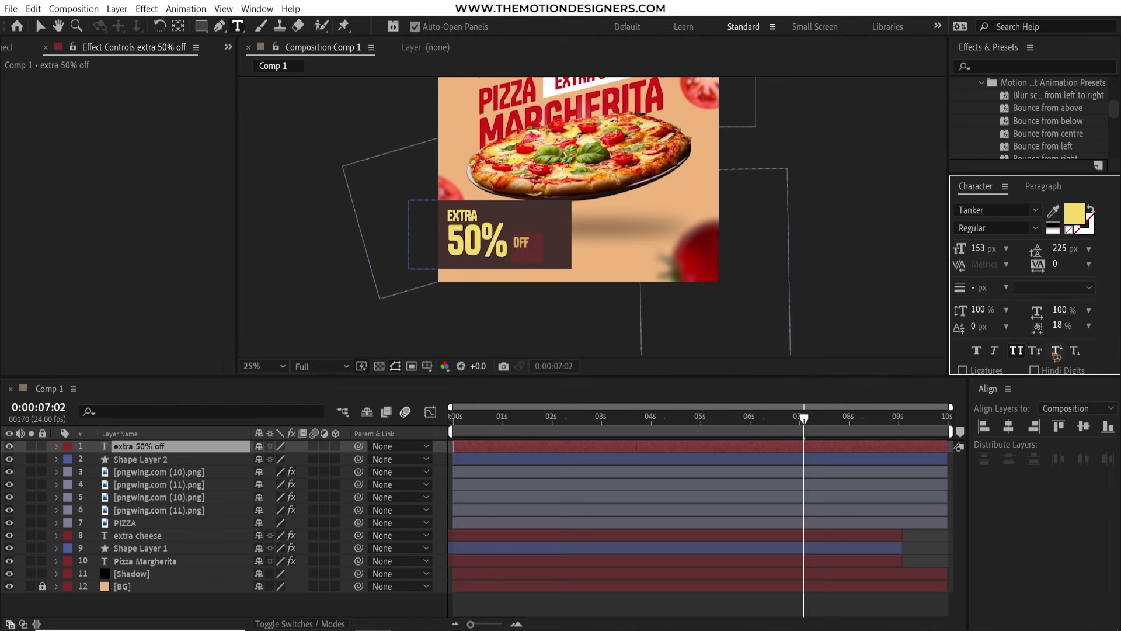
{"action": "key", "text": "ctrl+x"}
Create an 'OFF / LIMITED / OFFER' text layer beside 50% with tighter line spacing
{"action": "left_click", "coordinate": [543, 218]}
{"action": "key", "text": "ctrl+v"}
{"action": "key", "text": "Return"}
{"action": "type", "text": "LIMITED"}
{"action": "key", "text": "Return"}
{"action": "type", "text": "OFFER"}
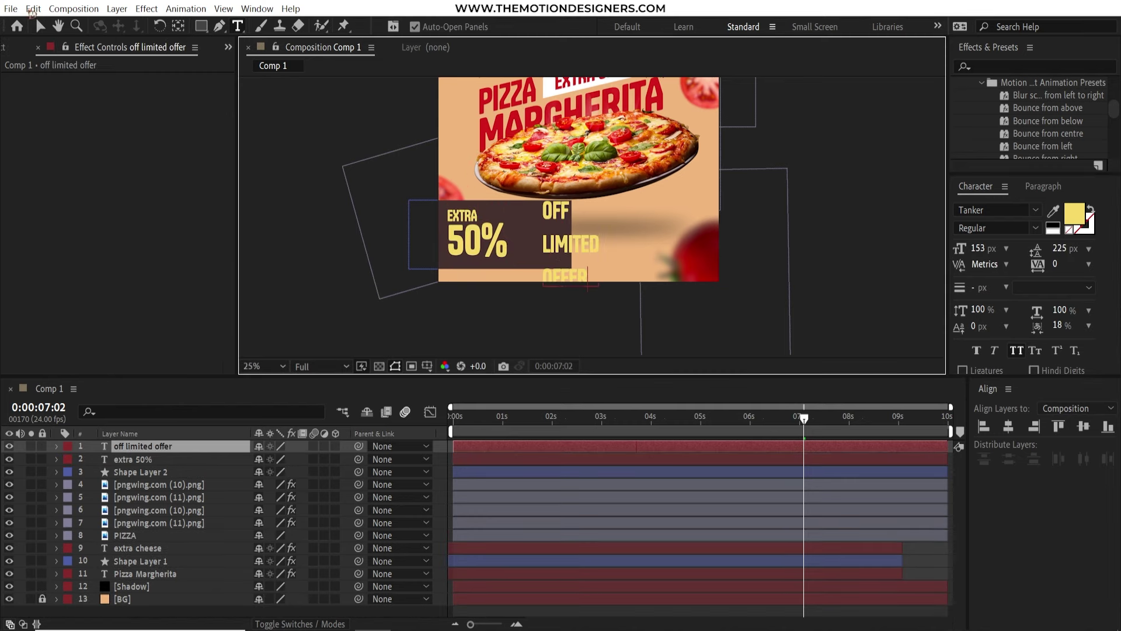
{"action": "key", "text": "Escape"}
{"action": "key", "text": "v"}
{"action": "left_click", "coordinate": [848, 205]}
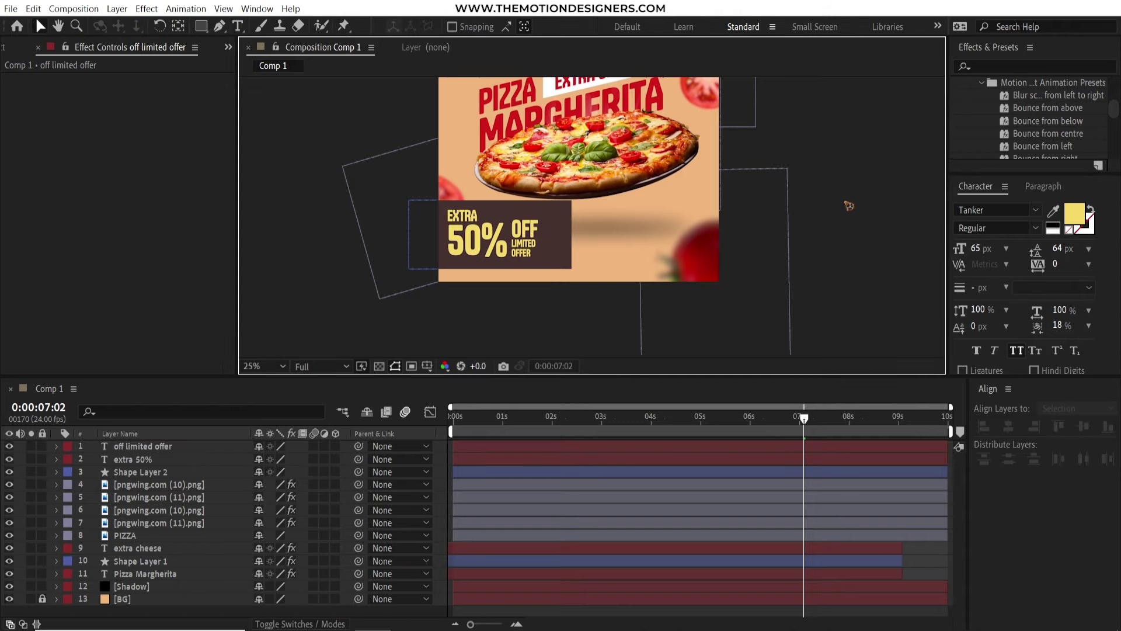
Skew the badge layers by -13, bring the left tomato to the top, and ease the banner's scale to 100%
{"action": "left_click", "coordinate": [140, 472]}
{"action": "left_click", "coordinate": [143, 446], "text": "shift"}
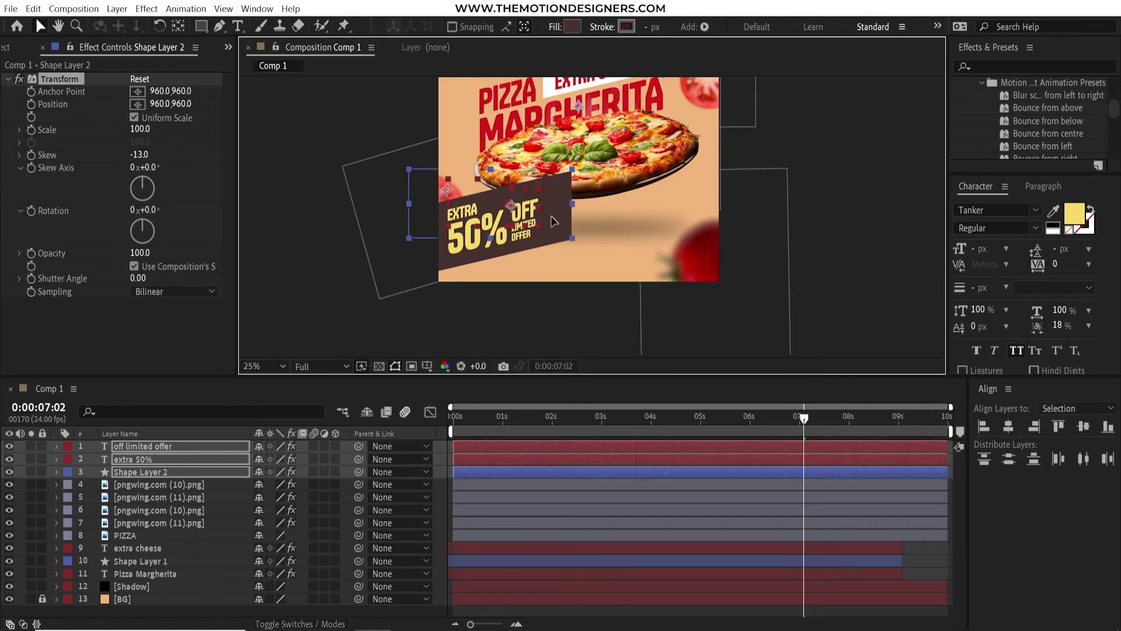
{"action": "left_click", "coordinate": [420, 210]}
{"action": "key", "text": "ctrl+shift+bracketright"}
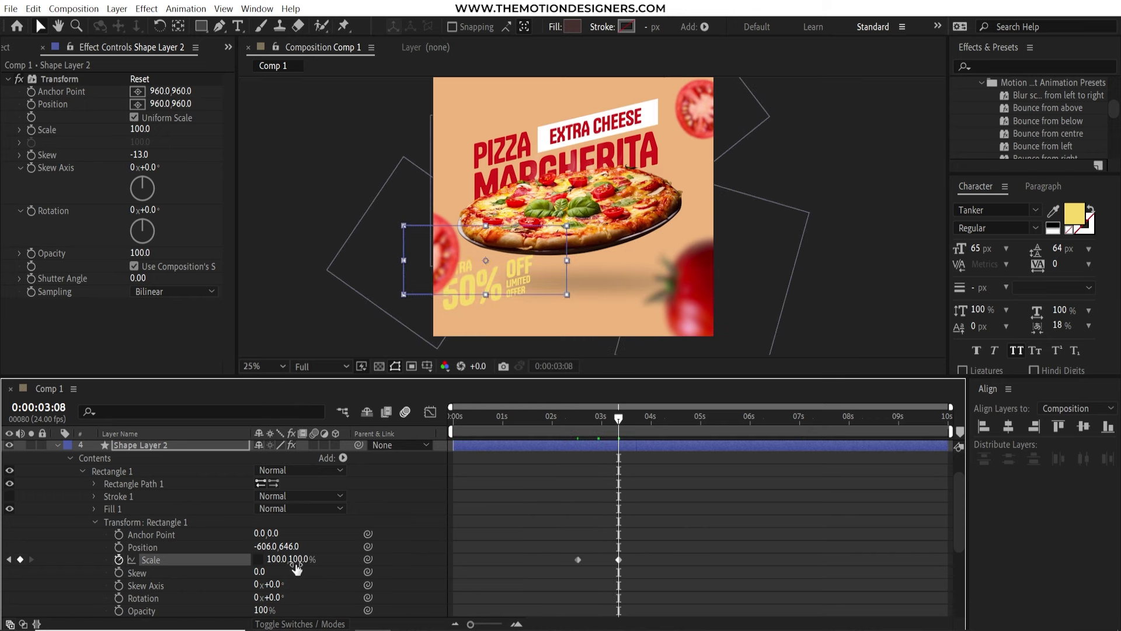
{"action": "left_click_drag", "start_coordinate": [607, 590], "coordinate": [583, 595]}
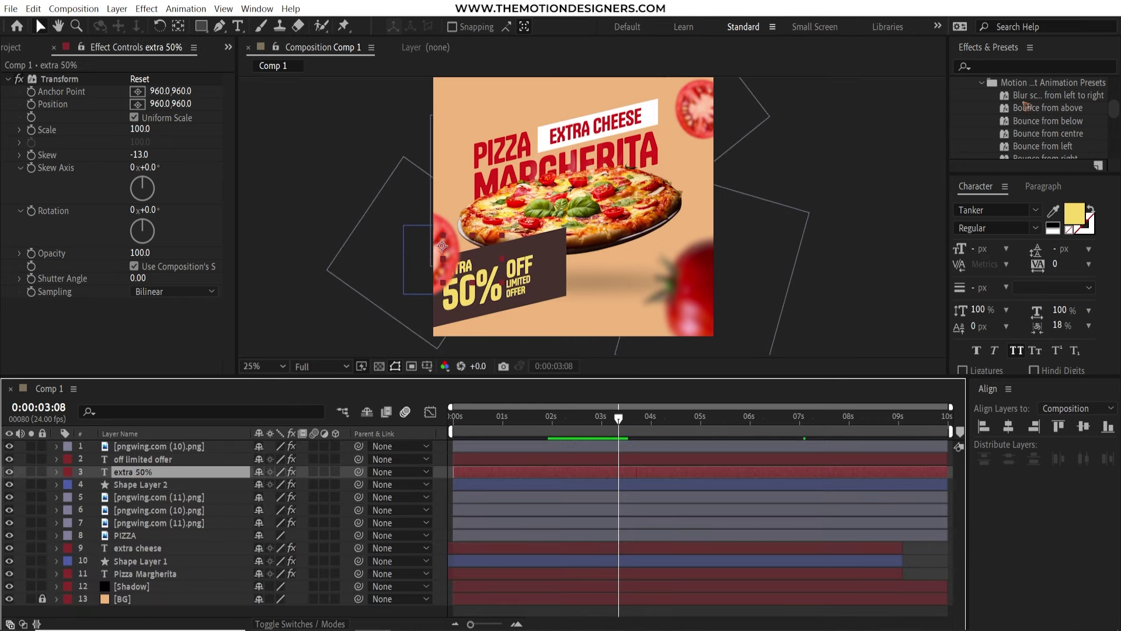
{"action": "scroll", "coordinate": [1037, 120], "scroll_direction": "down", "scroll_amount": 2}
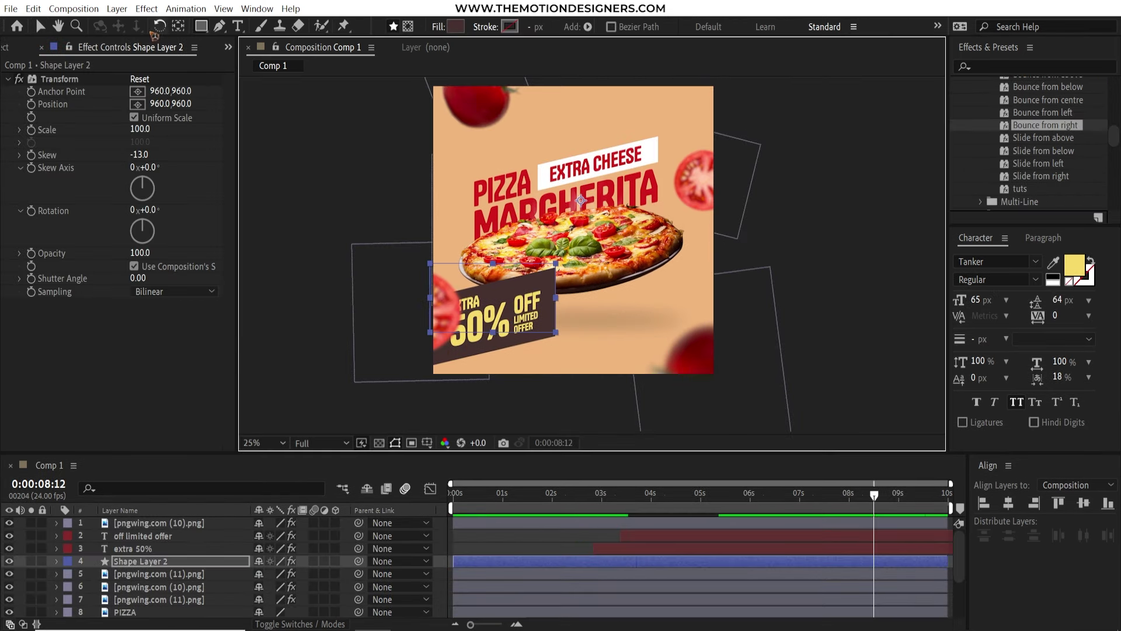
Add an adjustment layer and move it to the top of the layer stack
{"action": "left_click", "coordinate": [117, 8]}
{"action": "mouse_move", "coordinate": [143, 26]}
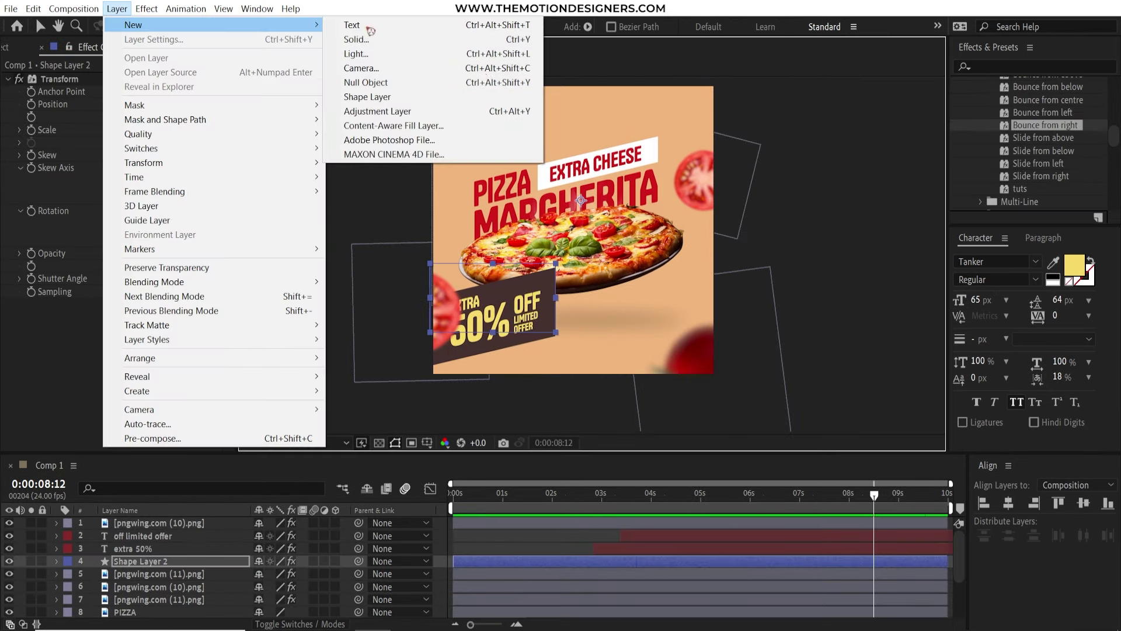
{"action": "left_click", "coordinate": [376, 111]}
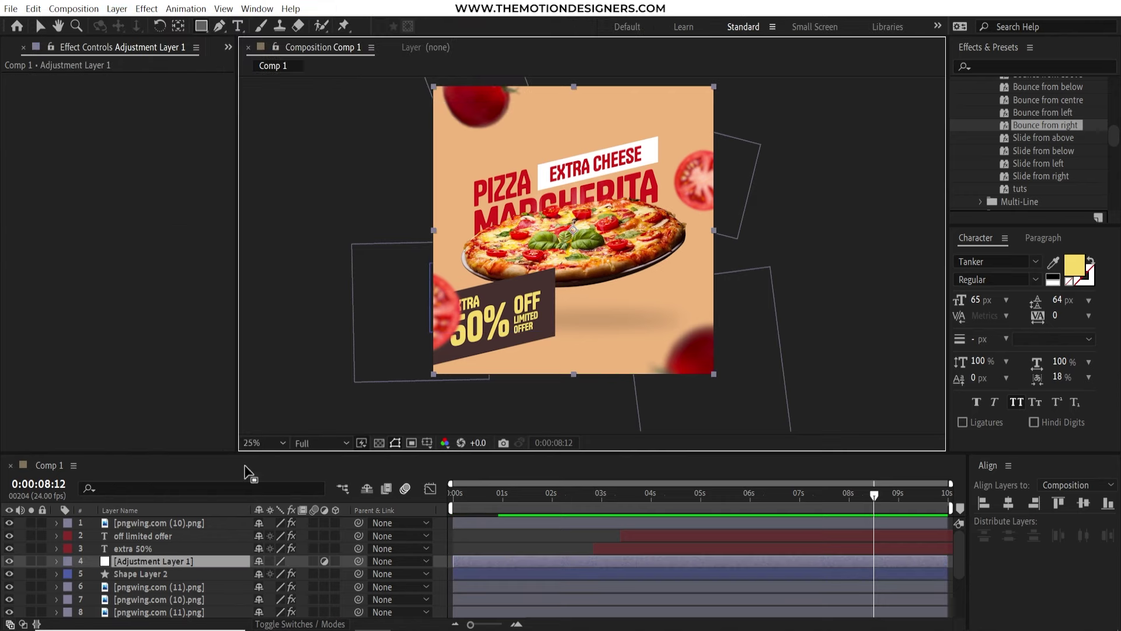
{"action": "left_click", "coordinate": [178, 562]}
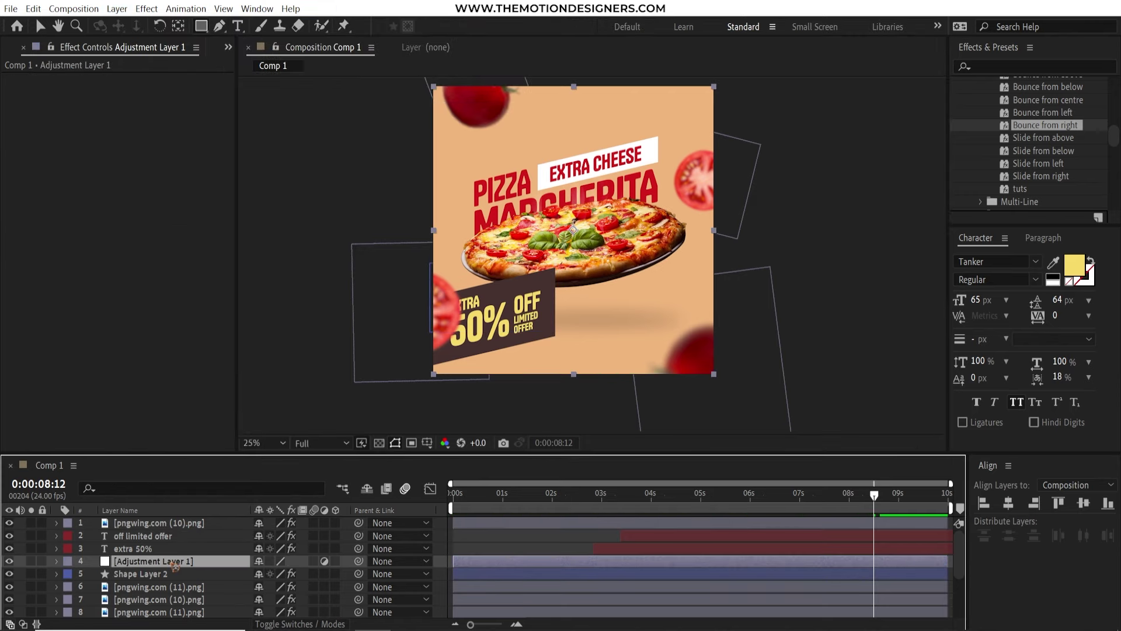
{"action": "left_click_drag", "start_coordinate": [175, 565], "coordinate": [168, 527]}
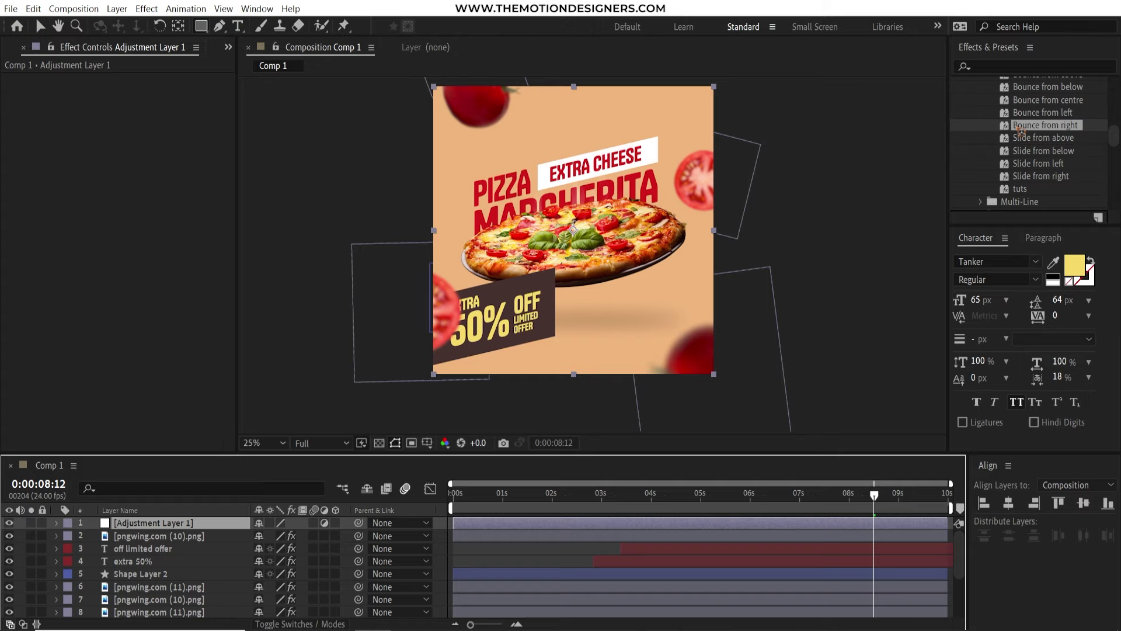
Apply Gaussian Blur (Legacy) to Adjustment Layer 1
{"action": "left_click", "coordinate": [1006, 65]}
{"action": "type", "text": "gaus"}
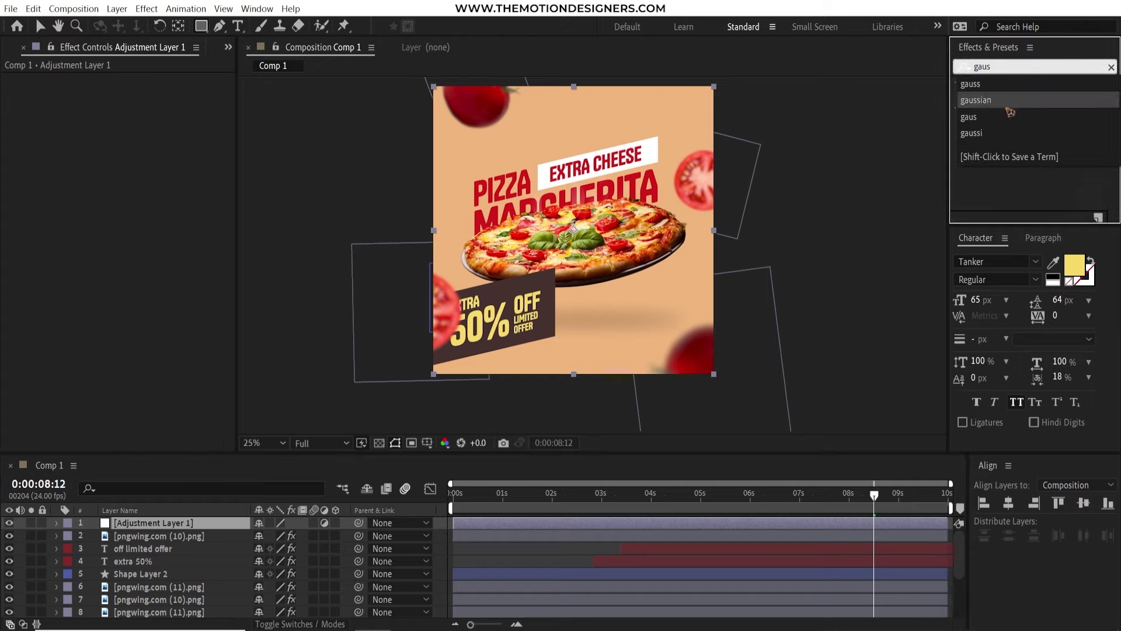
{"action": "left_click", "coordinate": [1016, 100]}
{"action": "left_click_drag", "start_coordinate": [1022, 130], "coordinate": [175, 523]}
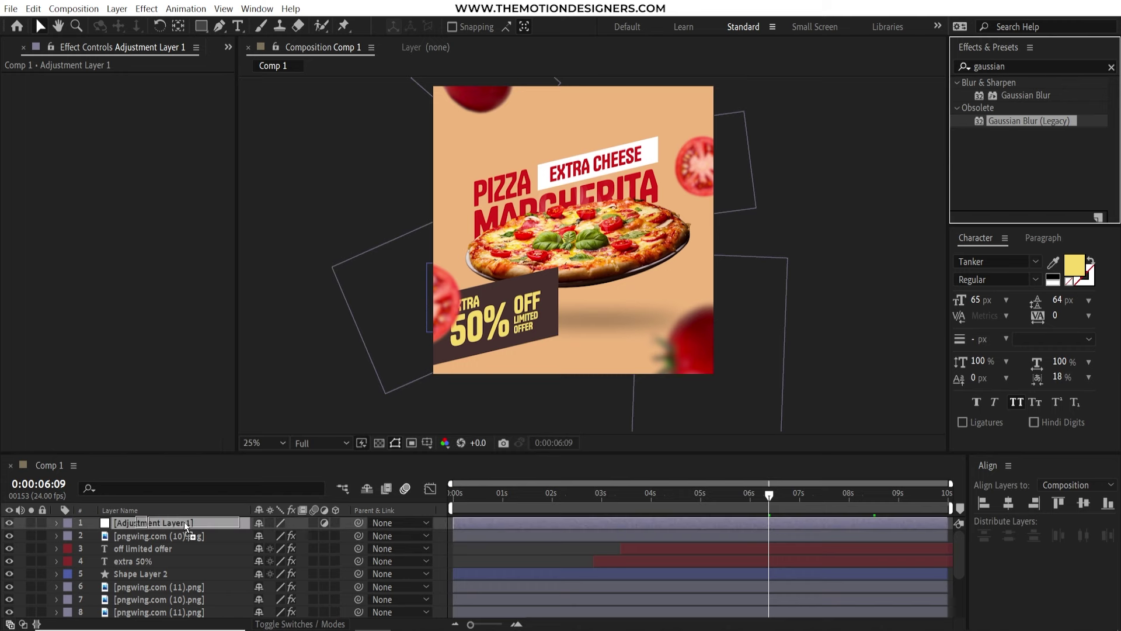
Raise the Gaussian Blur's Blurriness to 36.6 around 06:16
{"action": "left_click", "coordinate": [762, 495]}
{"action": "left_click", "coordinate": [35, 93]}
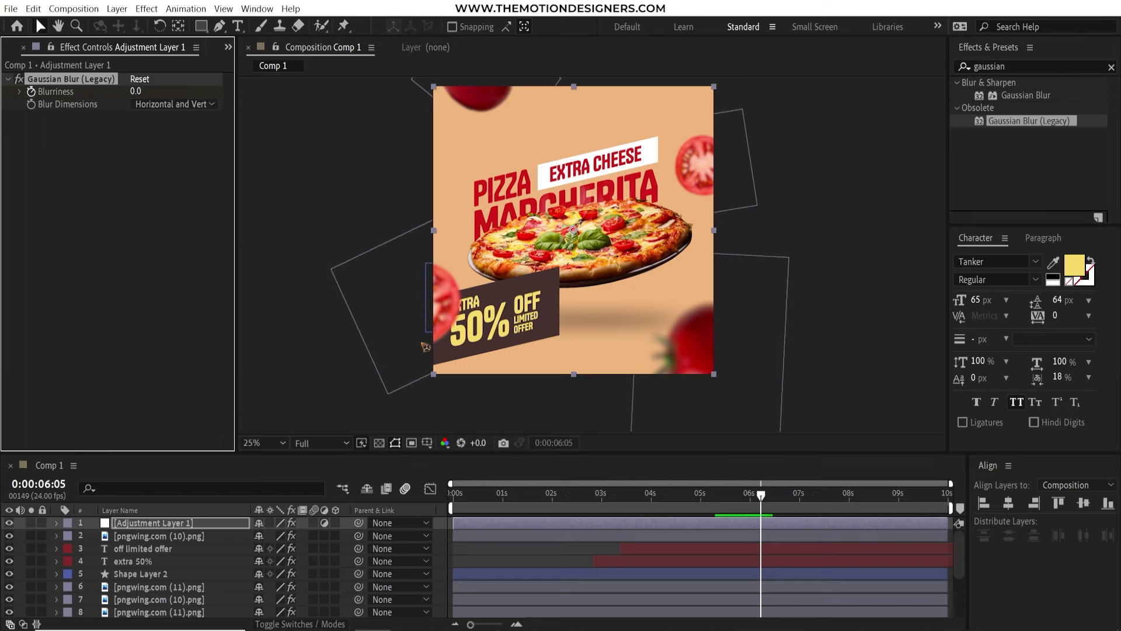
{"action": "left_click_drag", "start_coordinate": [762, 495], "coordinate": [784, 495]}
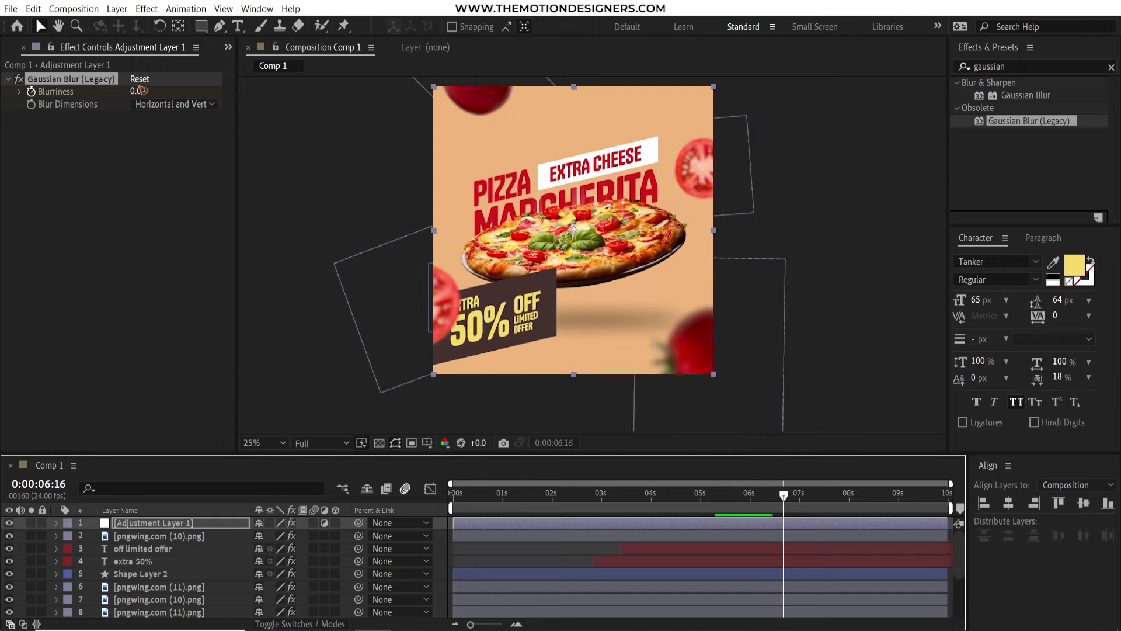
{"action": "left_click_drag", "start_coordinate": [136, 91], "coordinate": [244, 106]}
{"action": "left_click_drag", "start_coordinate": [356, 103], "coordinate": [357, 104]}
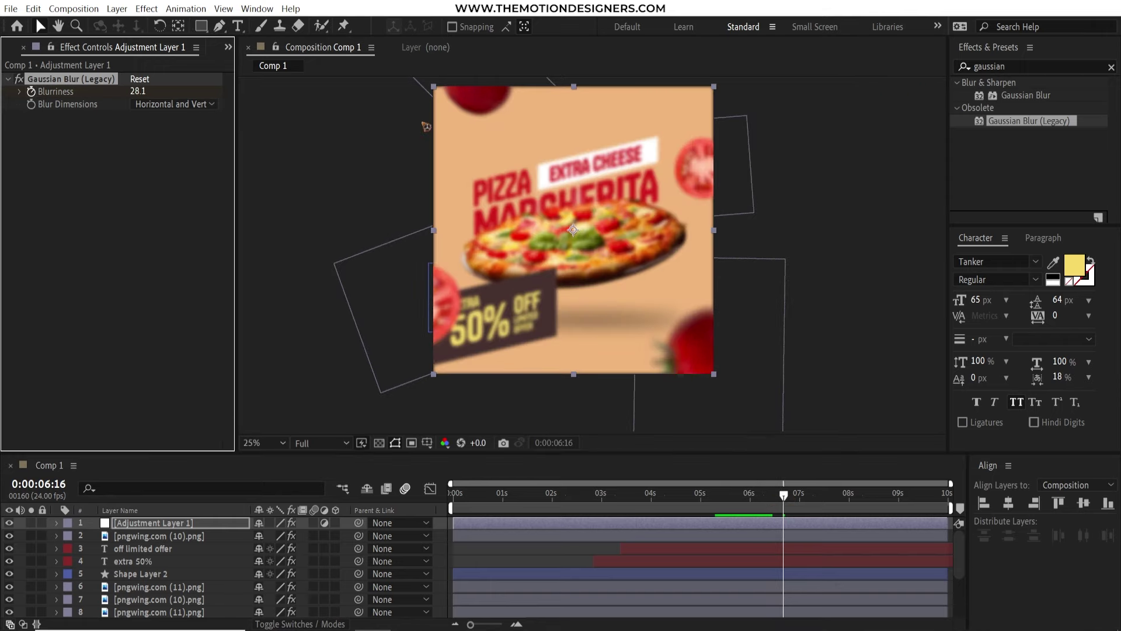
{"action": "left_click_drag", "start_coordinate": [140, 95], "coordinate": [212, 100]}
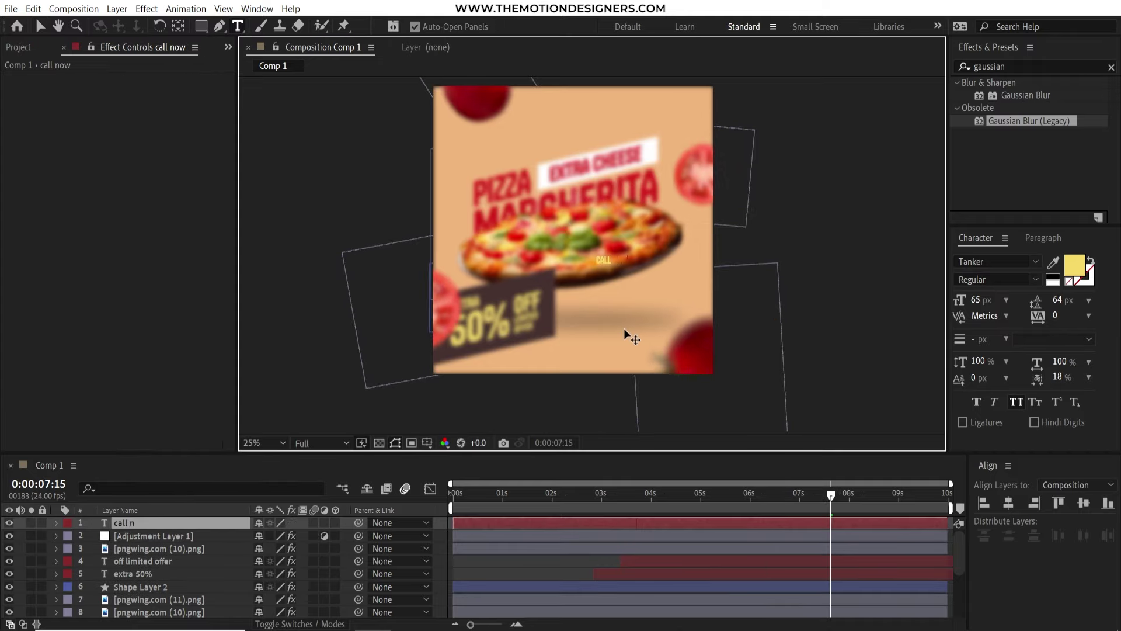
Finish the CALL NOW text and give it a red colour
{"action": "key", "text": "Escape"}
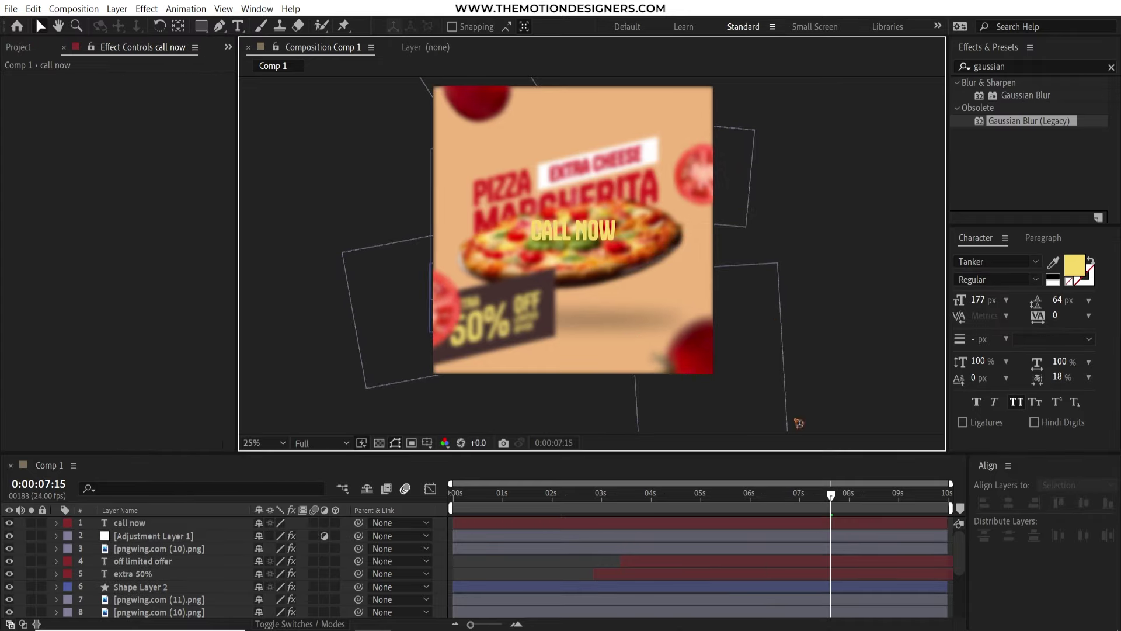
{"action": "left_click", "coordinate": [1074, 264]}
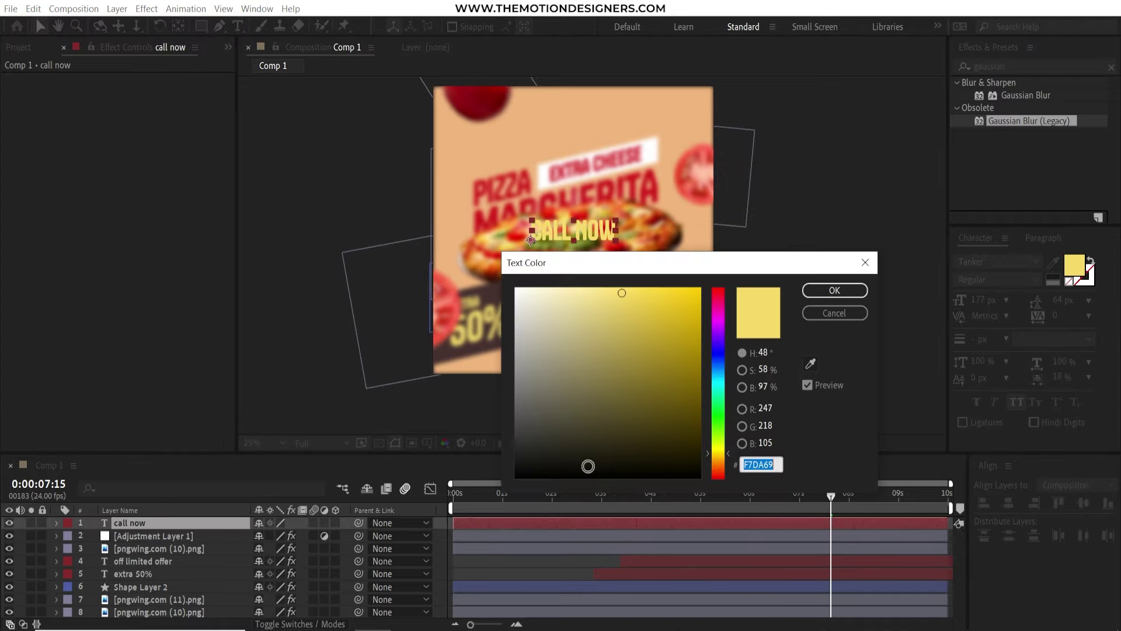
{"action": "left_click", "coordinate": [833, 288]}
Add a black solid below the CALL NOW layer at 50% opacity
{"action": "left_click", "coordinate": [116, 9]}
{"action": "mouse_move", "coordinate": [263, 24]}
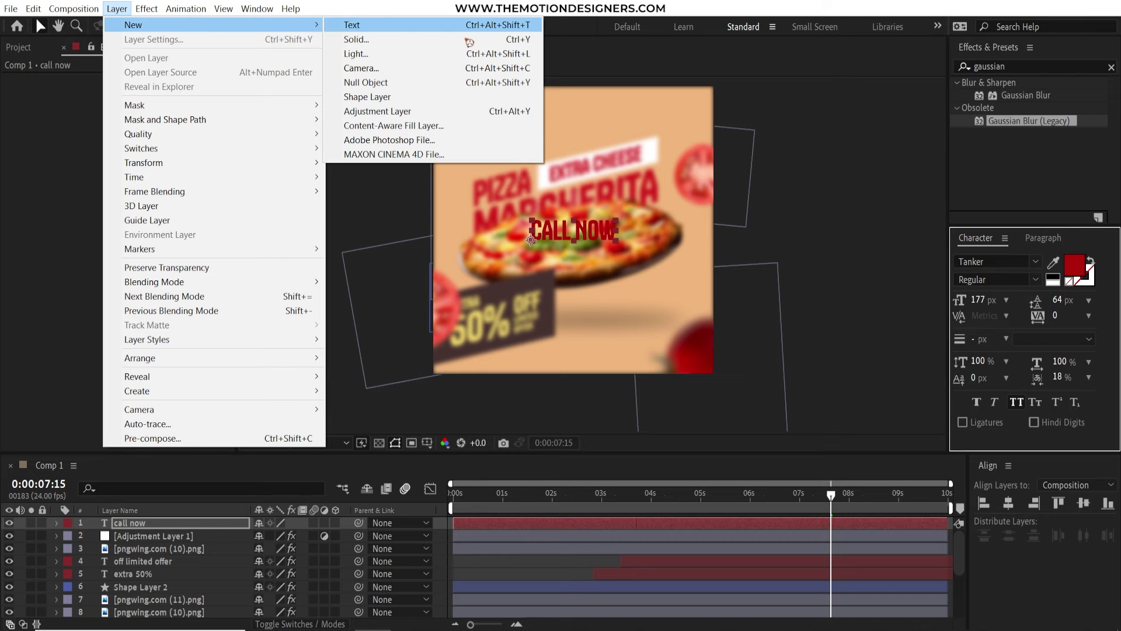
{"action": "left_click", "coordinate": [397, 37]}
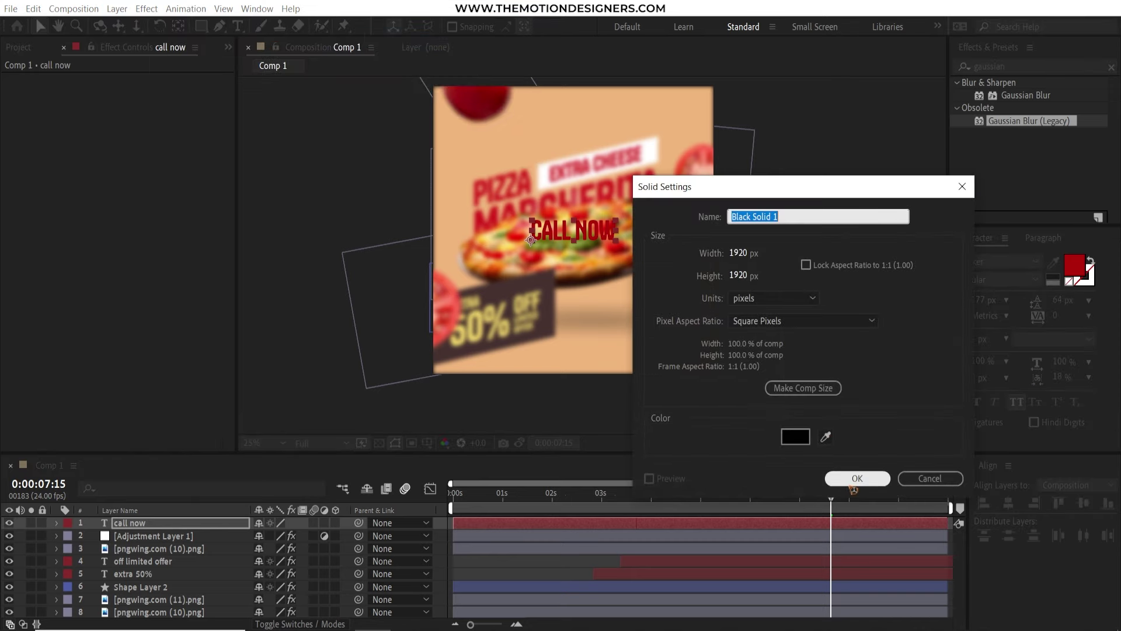
{"action": "left_click", "coordinate": [856, 478]}
{"action": "left_click_drag", "start_coordinate": [176, 524], "coordinate": [180, 552]}
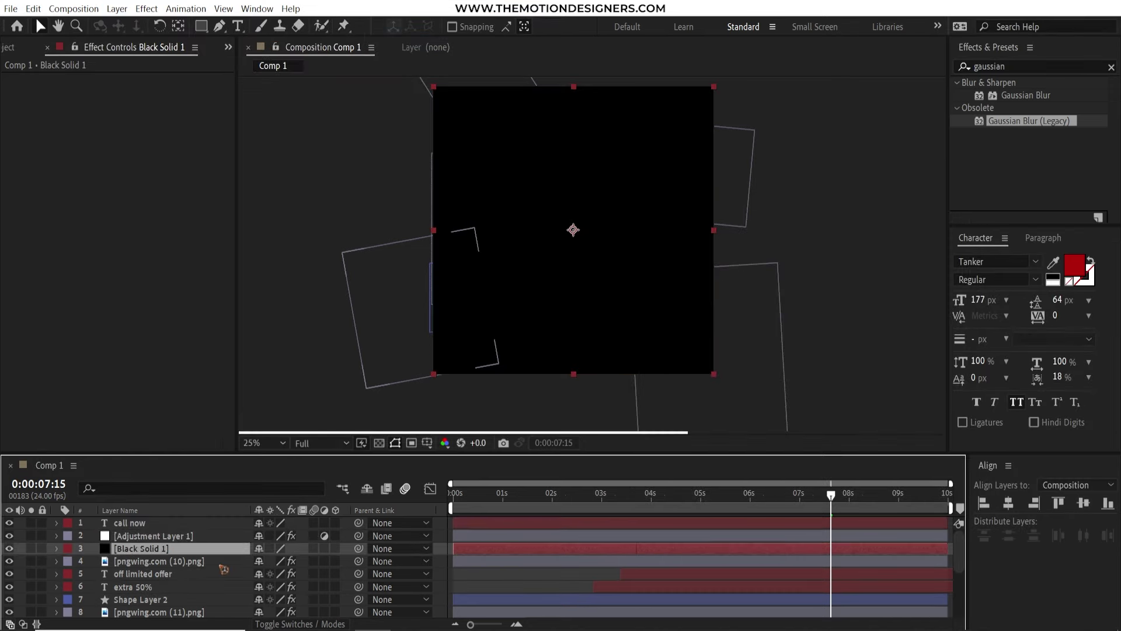
{"action": "key", "text": "t"}
{"action": "left_click", "coordinate": [258, 561]}
{"action": "type", "text": "50"}
{"action": "key", "text": "Return"}
Recolour CALL NOW to yellow FFDF64 and start the overlay's opacity at 0% for the fade
{"action": "left_click", "coordinate": [575, 231]}
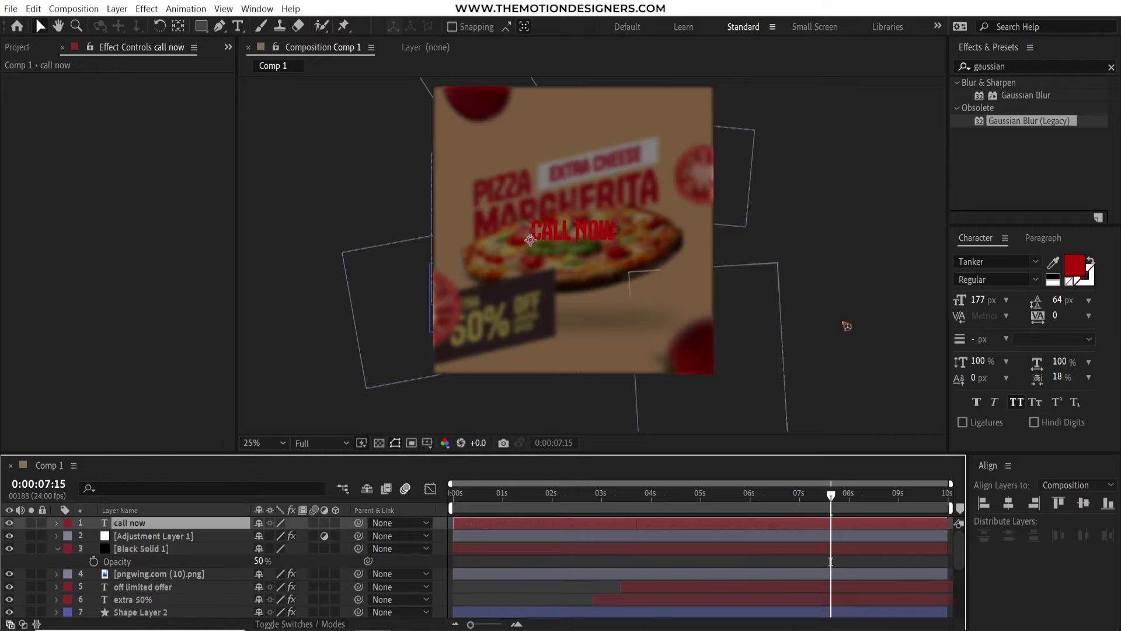
{"action": "left_click", "coordinate": [1074, 264]}
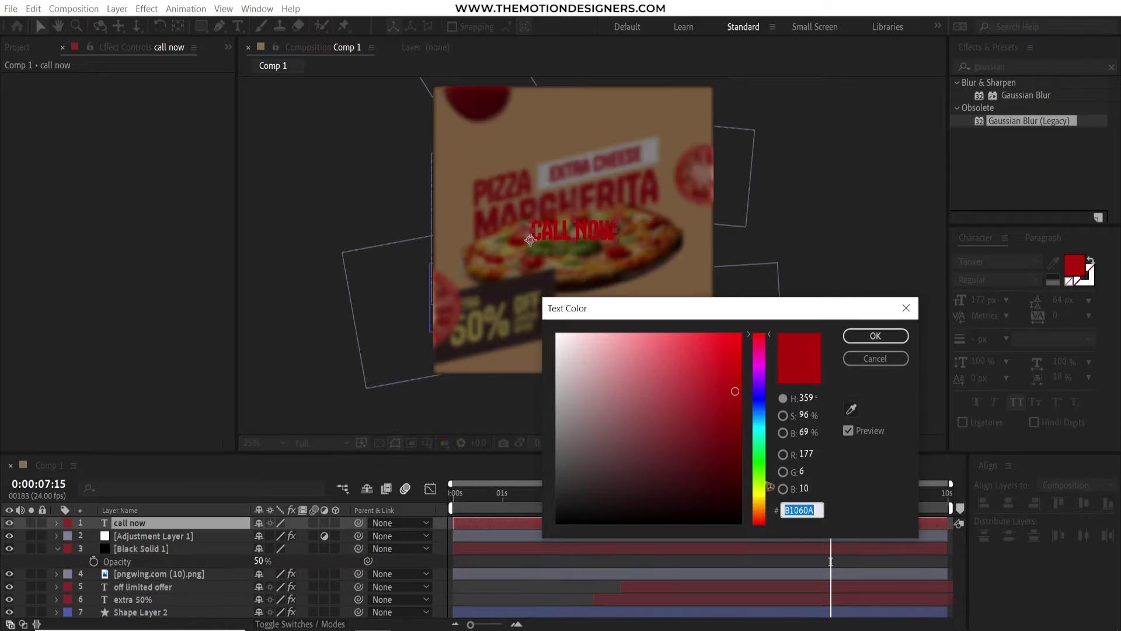
{"action": "left_click_drag", "start_coordinate": [770, 486], "coordinate": [770, 498]}
{"action": "mouse_move", "coordinate": [735, 390]}
{"action": "left_mouse_down"}
{"action": "mouse_move", "coordinate": [699, 333]}
{"action": "mouse_move", "coordinate": [668, 332]}
{"action": "left_mouse_up"}
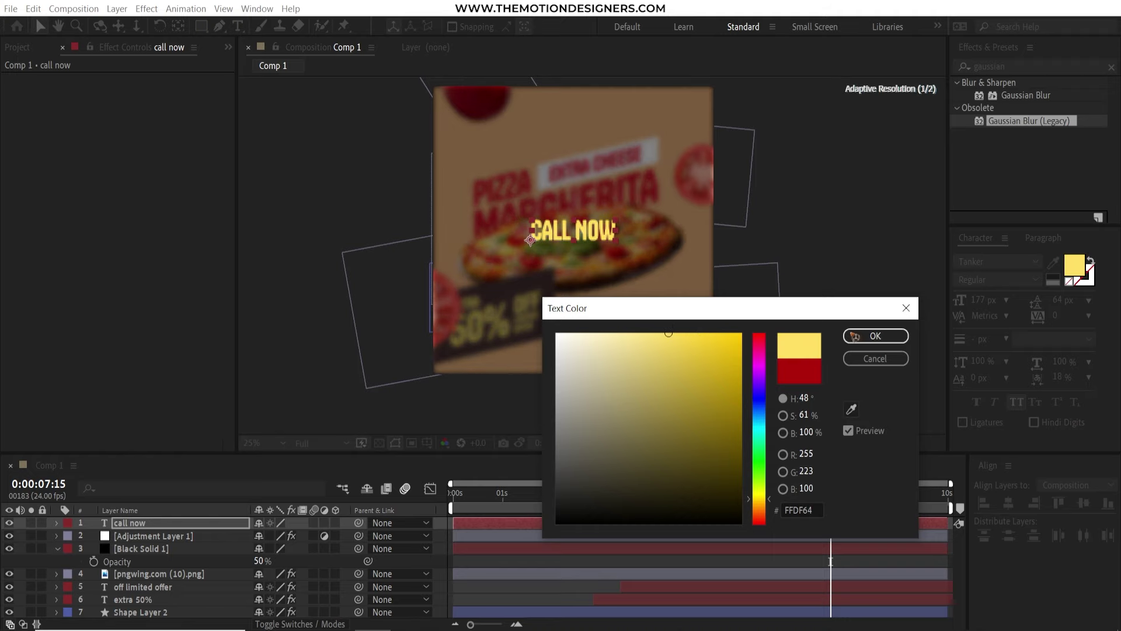
{"action": "left_click", "coordinate": [854, 337]}
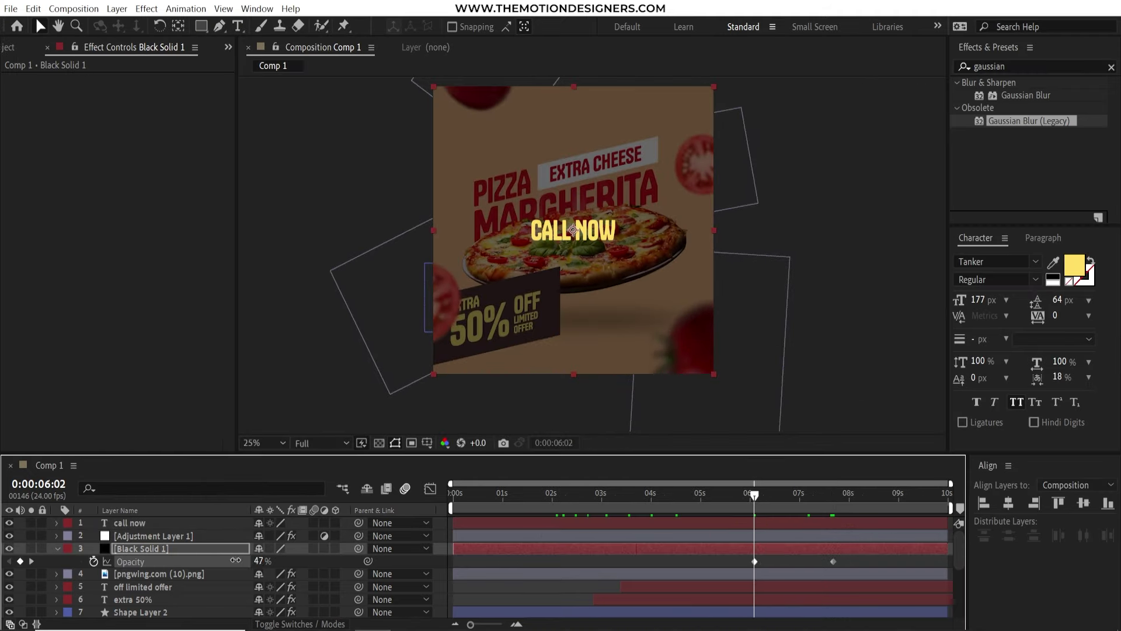
{"action": "left_click_drag", "start_coordinate": [235, 560], "coordinate": [198, 560]}
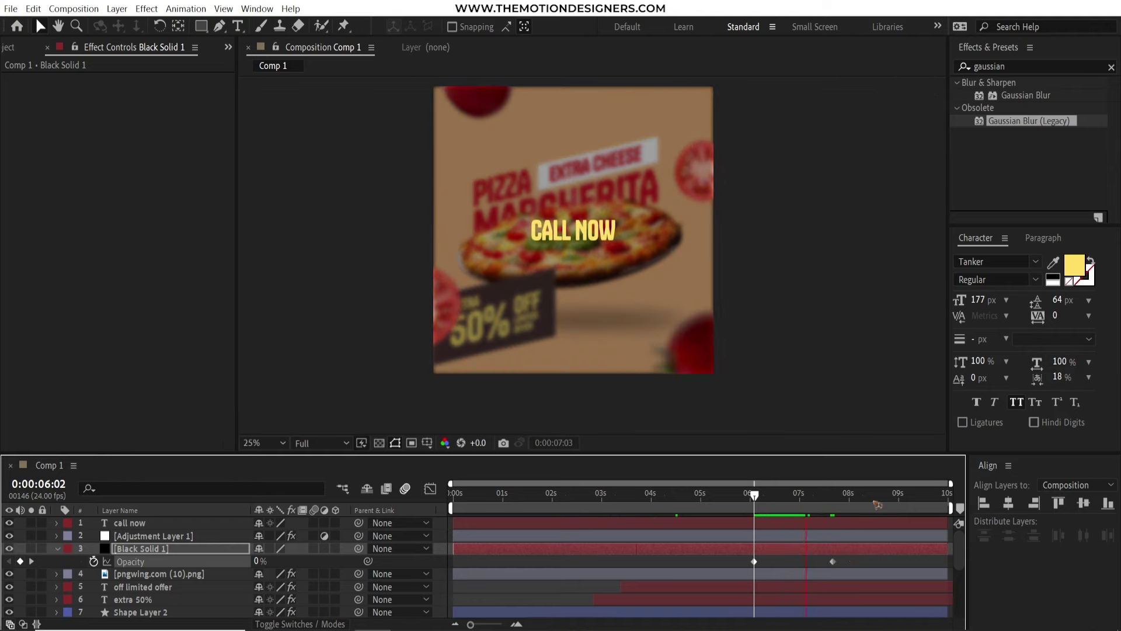
{"action": "key", "text": "space"}
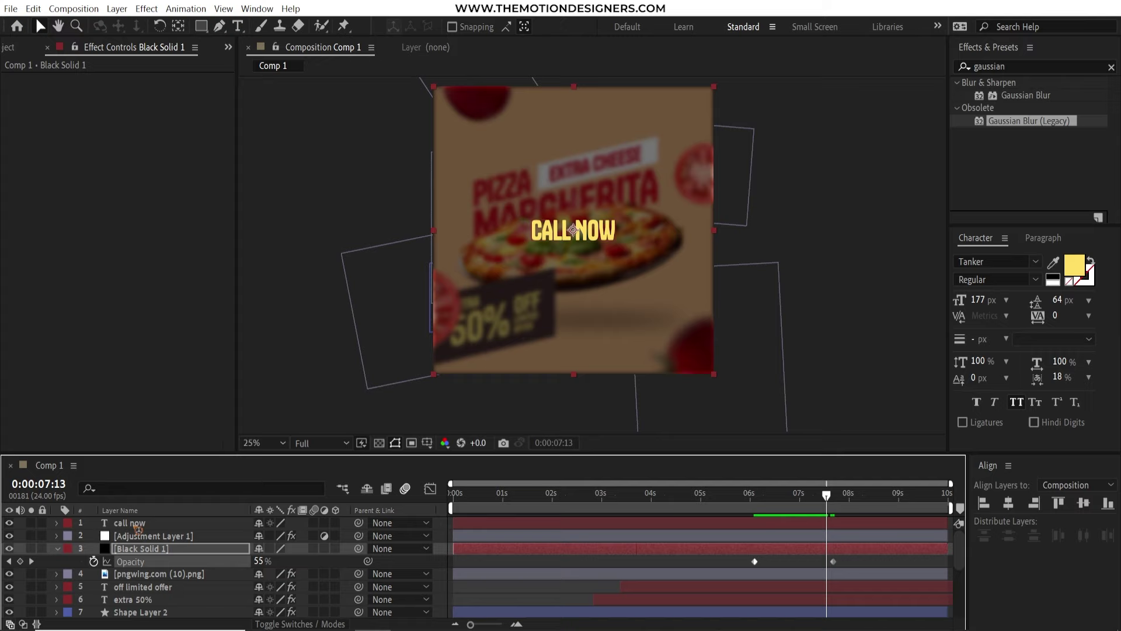
Retype the headline as ORDER NOW with the phone number below, and apply Bounce from above
{"action": "double_click", "coordinate": [130, 524]}
{"action": "key", "text": "BackSpace"}
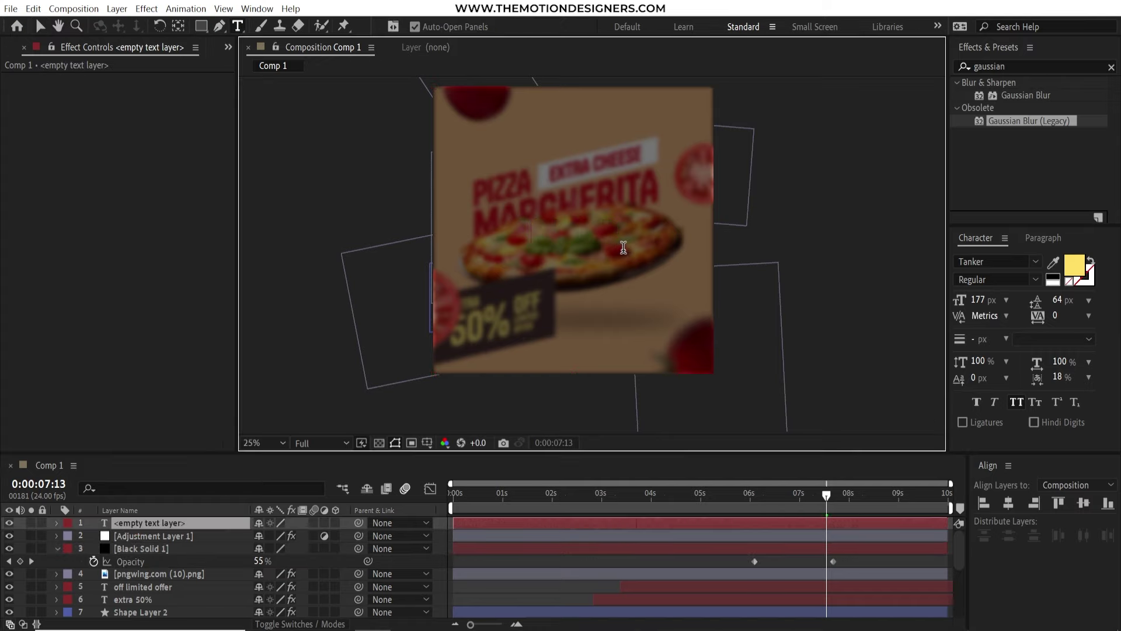
{"action": "type", "text": "order now "}
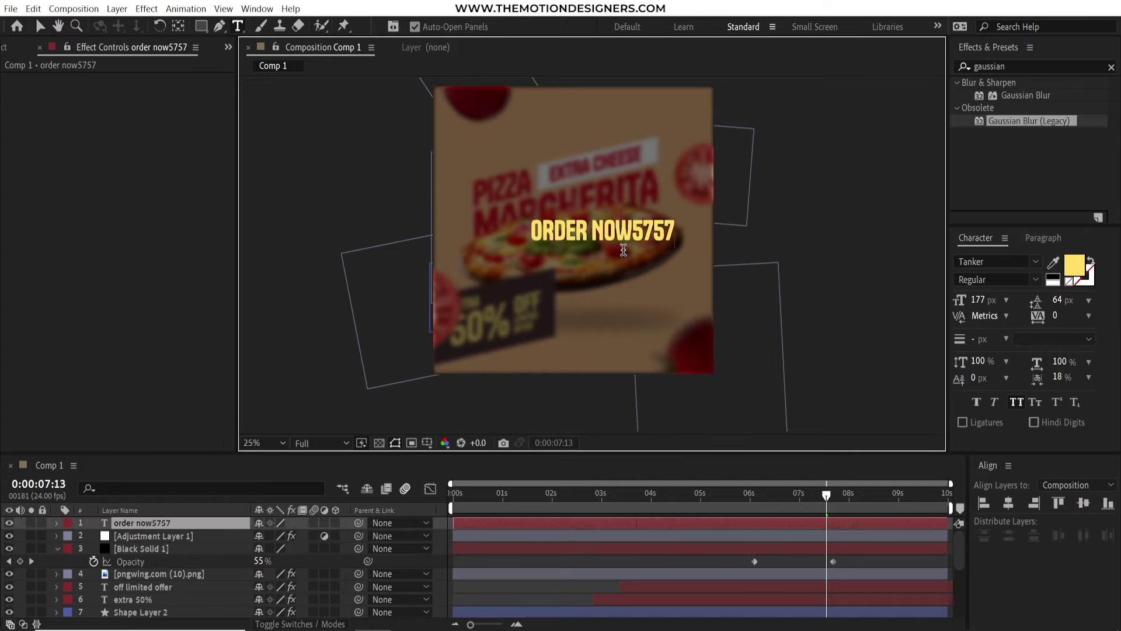
{"action": "type", "text": "5"}
{"action": "key", "text": "BackSpace"}
{"action": "key", "text": "Return"}
{"action": "type", "text": "5757 5757 5757"}
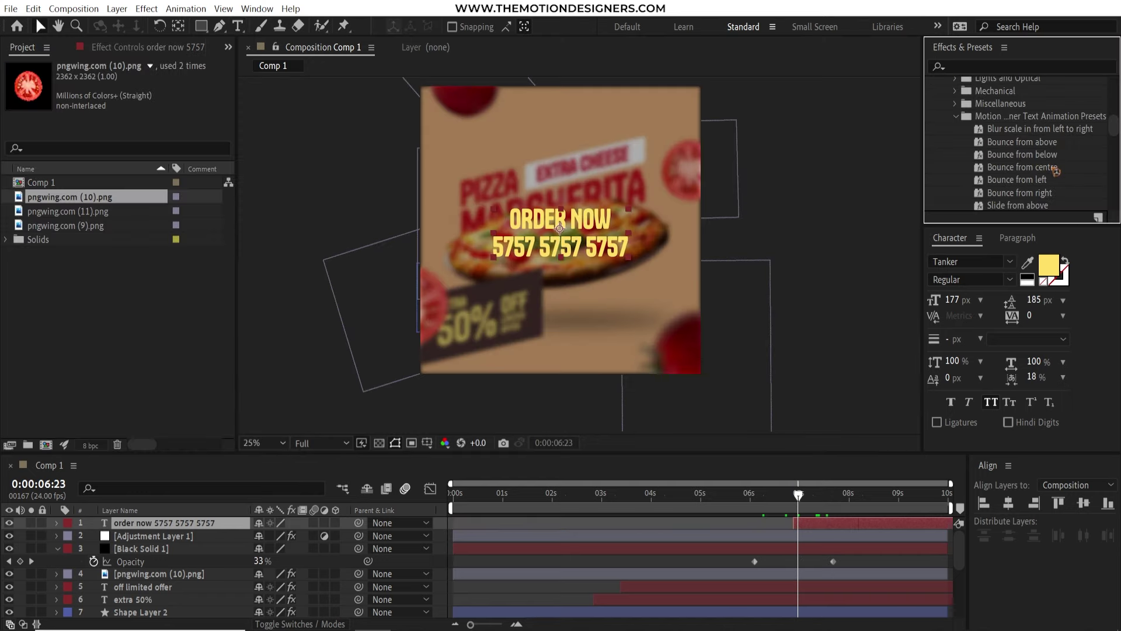
{"action": "left_click", "coordinate": [999, 145]}
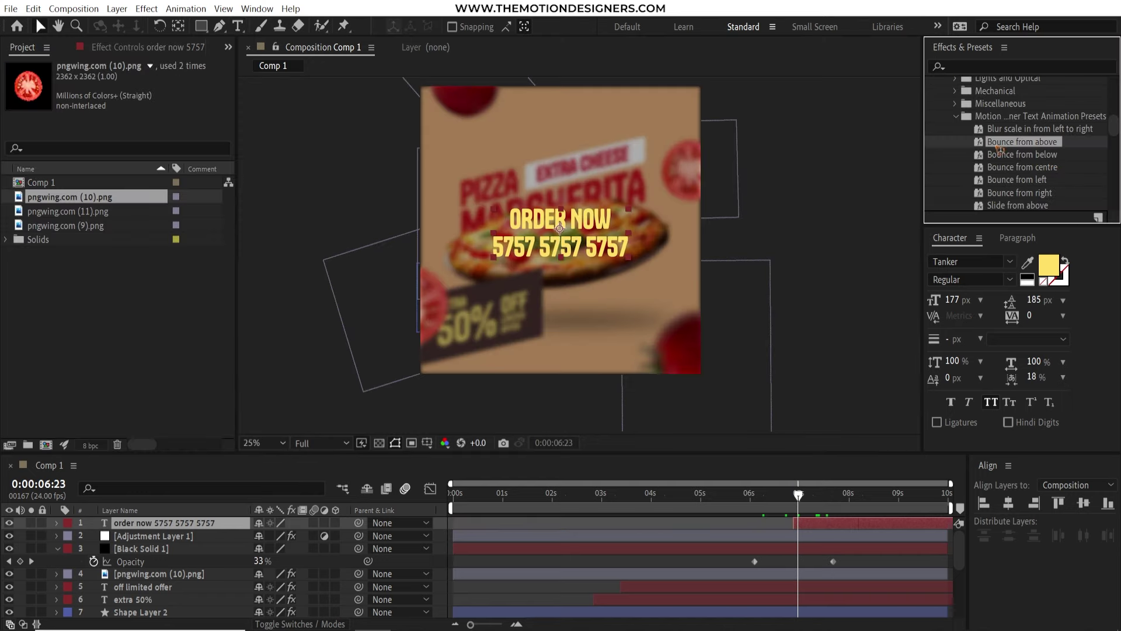
{"action": "left_click_drag", "start_coordinate": [843, 292], "coordinate": [823, 524]}
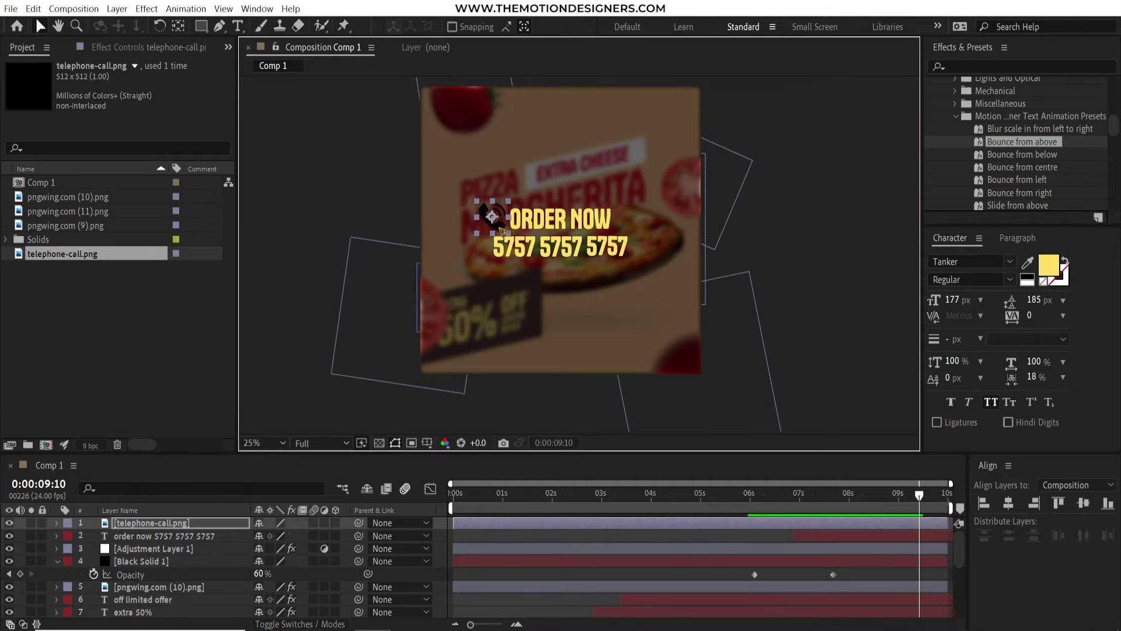
Position the phone icon above ORDER NOW and give it a white Fill effect
{"action": "left_click_drag", "start_coordinate": [501, 230], "coordinate": [571, 200]}
{"action": "left_click", "coordinate": [1022, 66]}
{"action": "type", "text": "fill"}
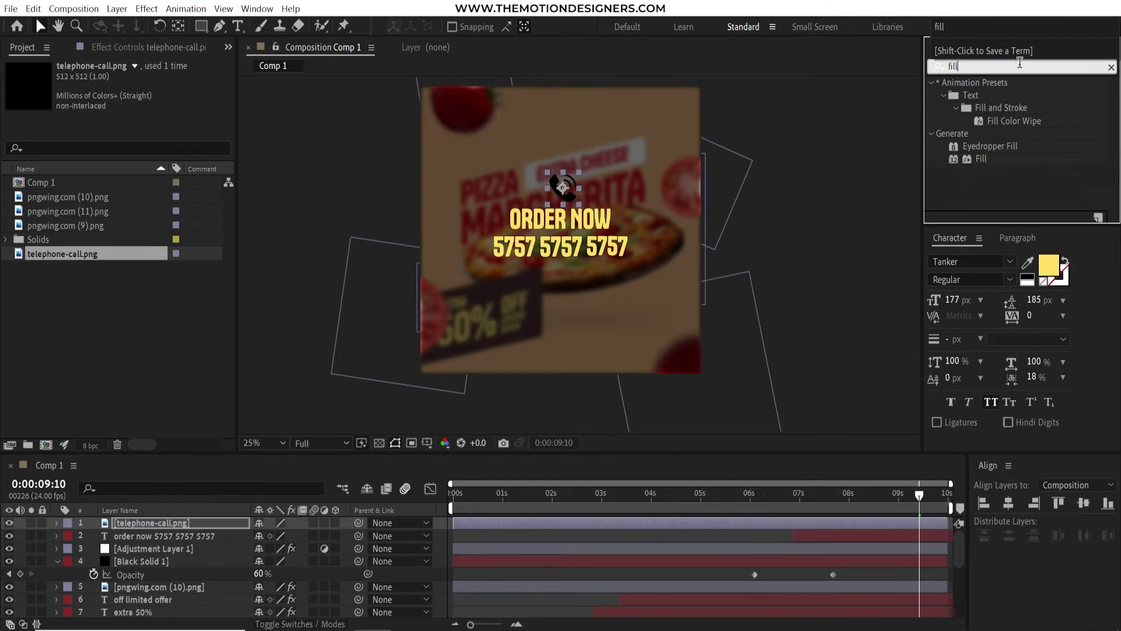
{"action": "double_click", "coordinate": [981, 158]}
{"action": "left_click", "coordinate": [574, 224]}
{"action": "left_click", "coordinate": [137, 117]}
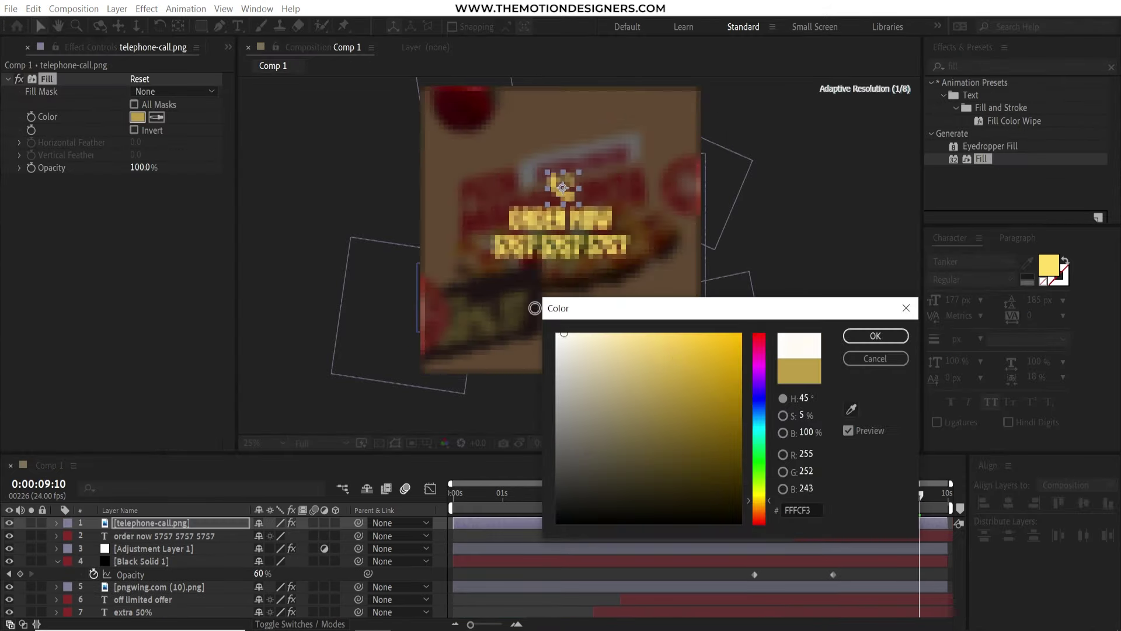
{"action": "left_click", "coordinate": [557, 327]}
{"action": "left_click", "coordinate": [871, 333]}
Keyframe the icon's Scale between 6:21 and 7:17 so it pops in
{"action": "key", "text": "j"}
{"action": "key", "text": "s"}
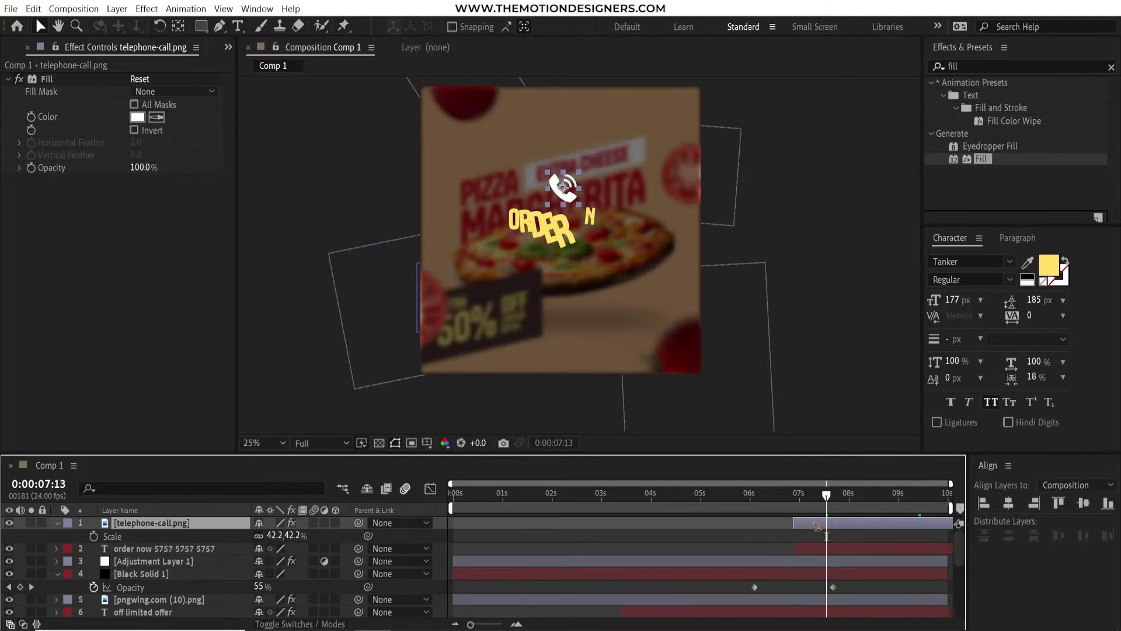
{"action": "key", "text": "alt+shift+s"}
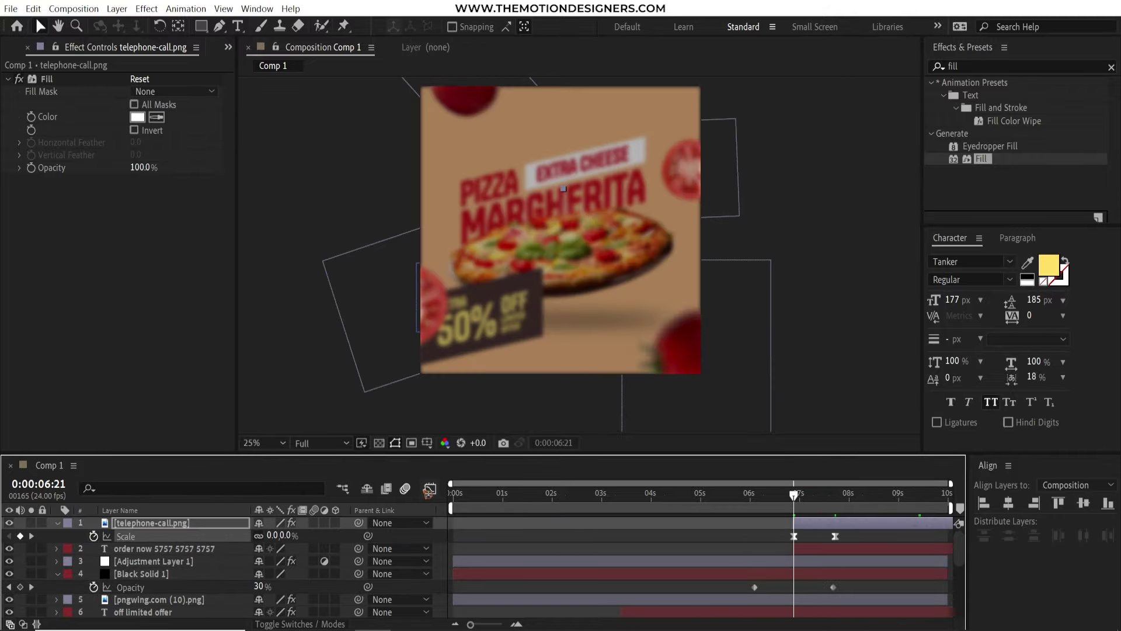